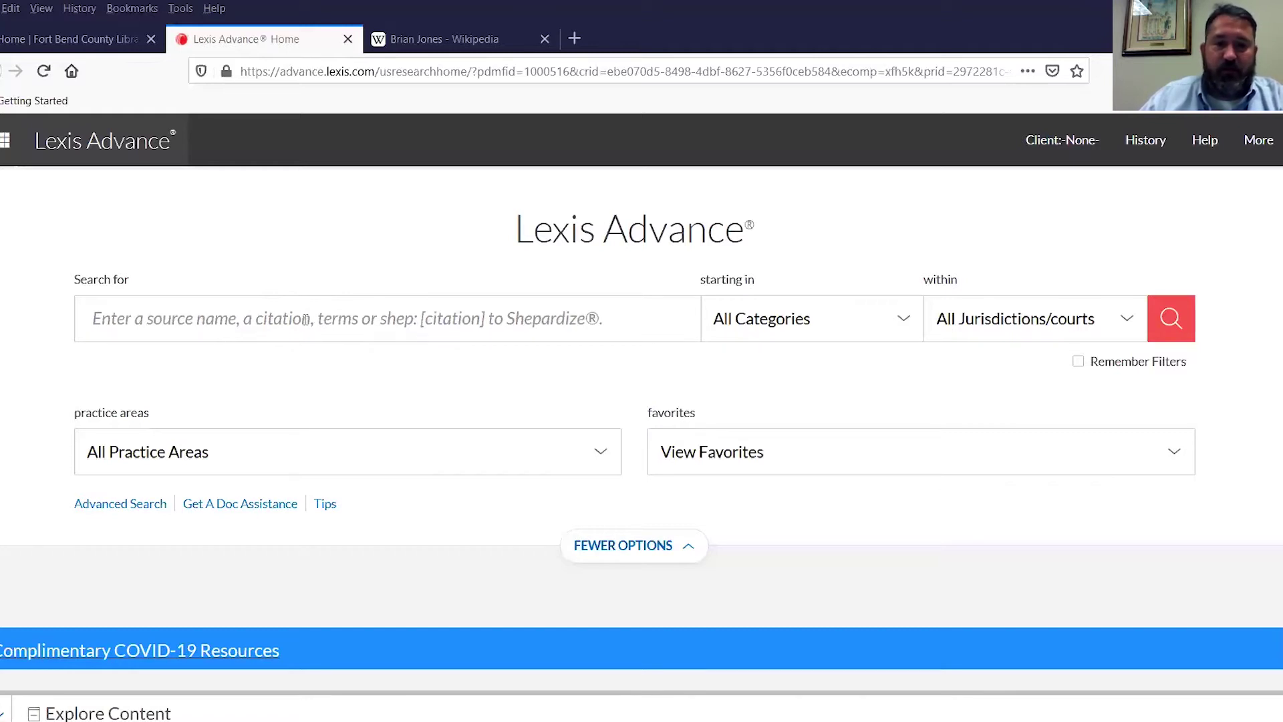
scroll(307, 324, "down", 3)
scroll(308, 327, "up", 3)
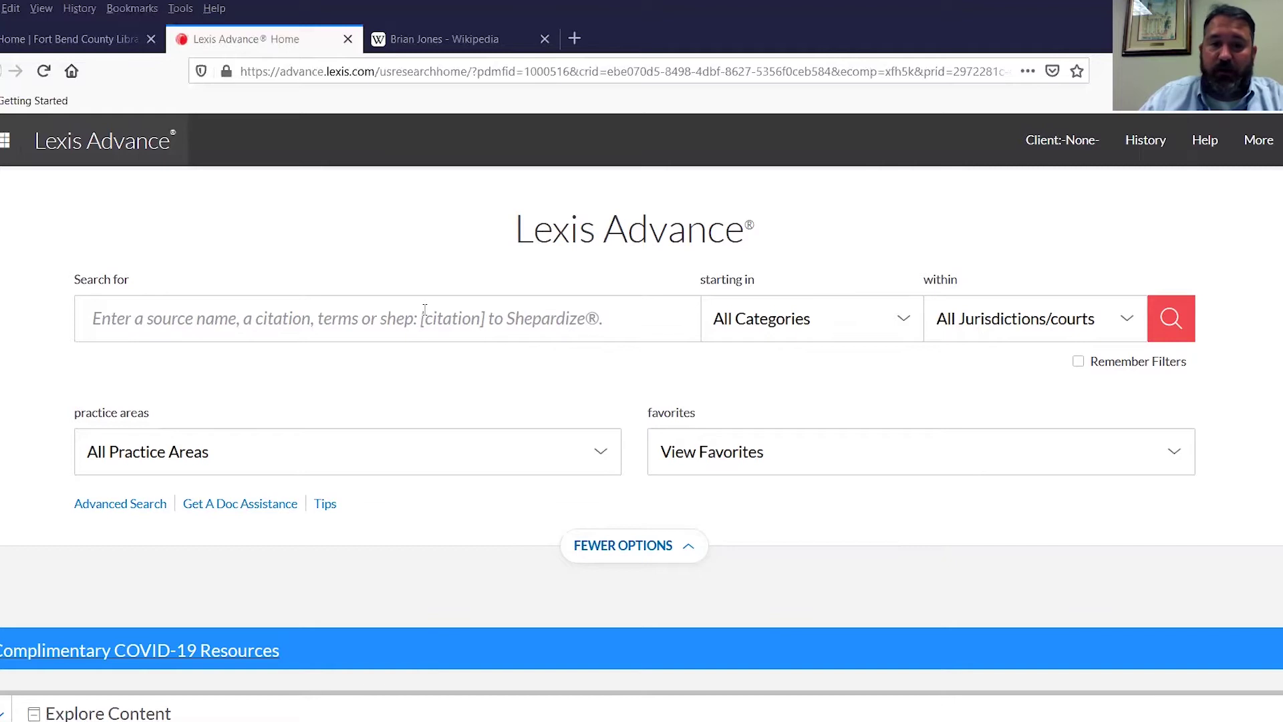
left_click(289, 318)
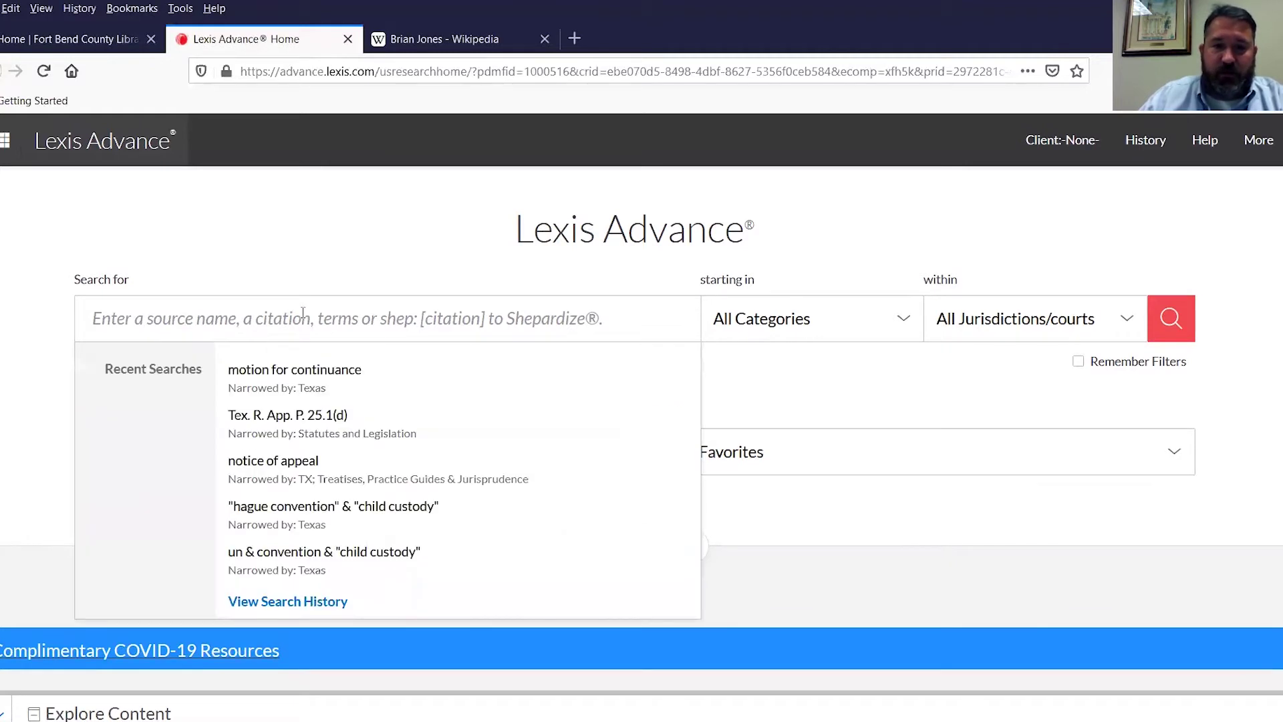
left_click(306, 267)
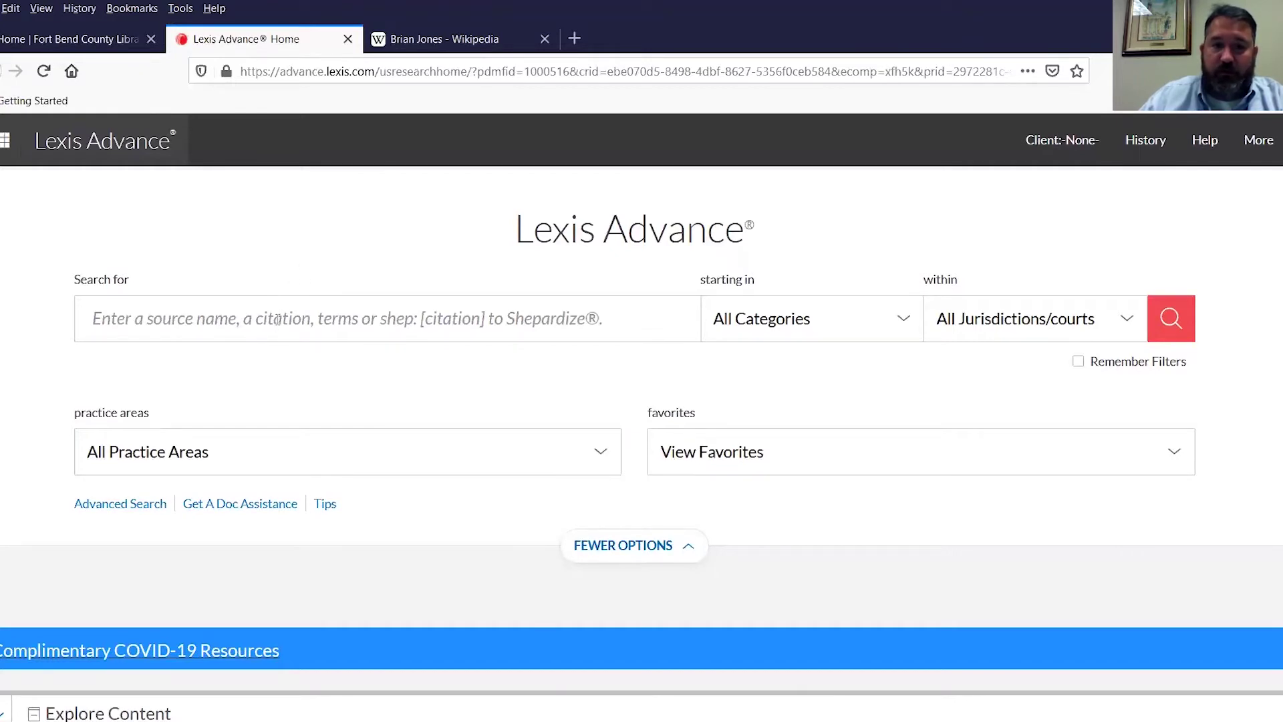
- Load the recent search "motion for continuance" narrowed by Texas into the search query
left_click(219, 321)
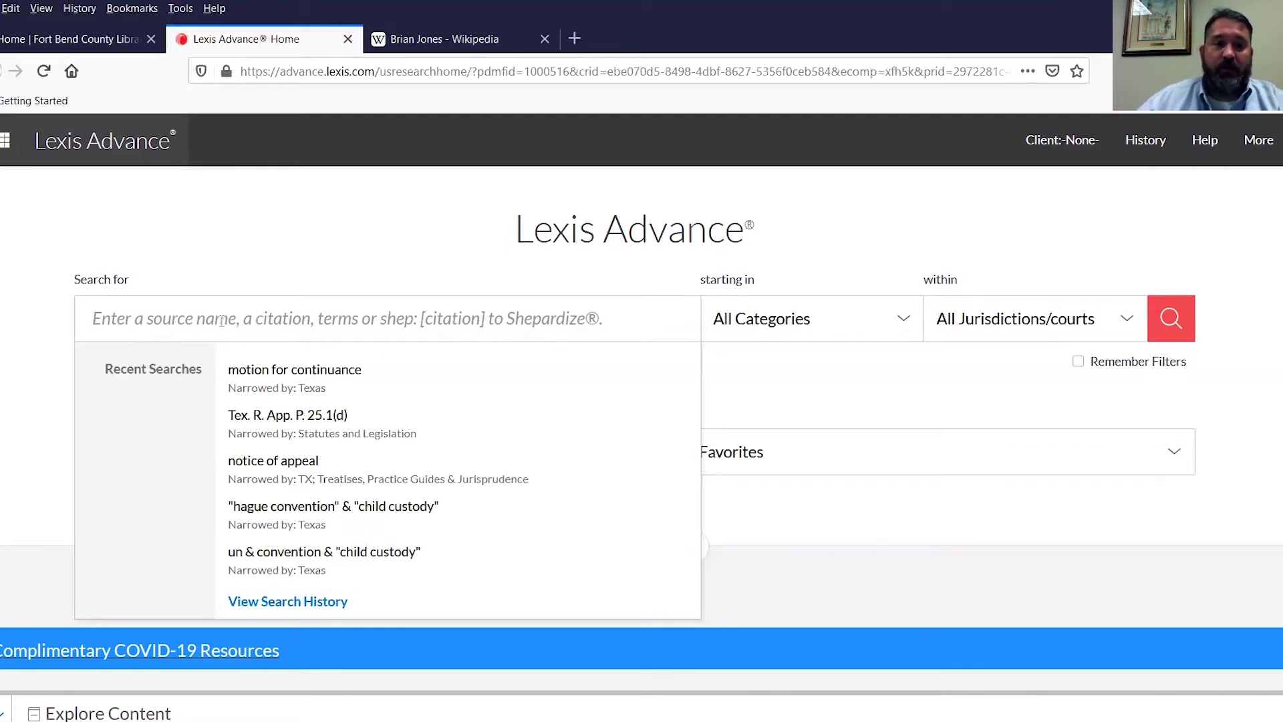
left_click(252, 388)
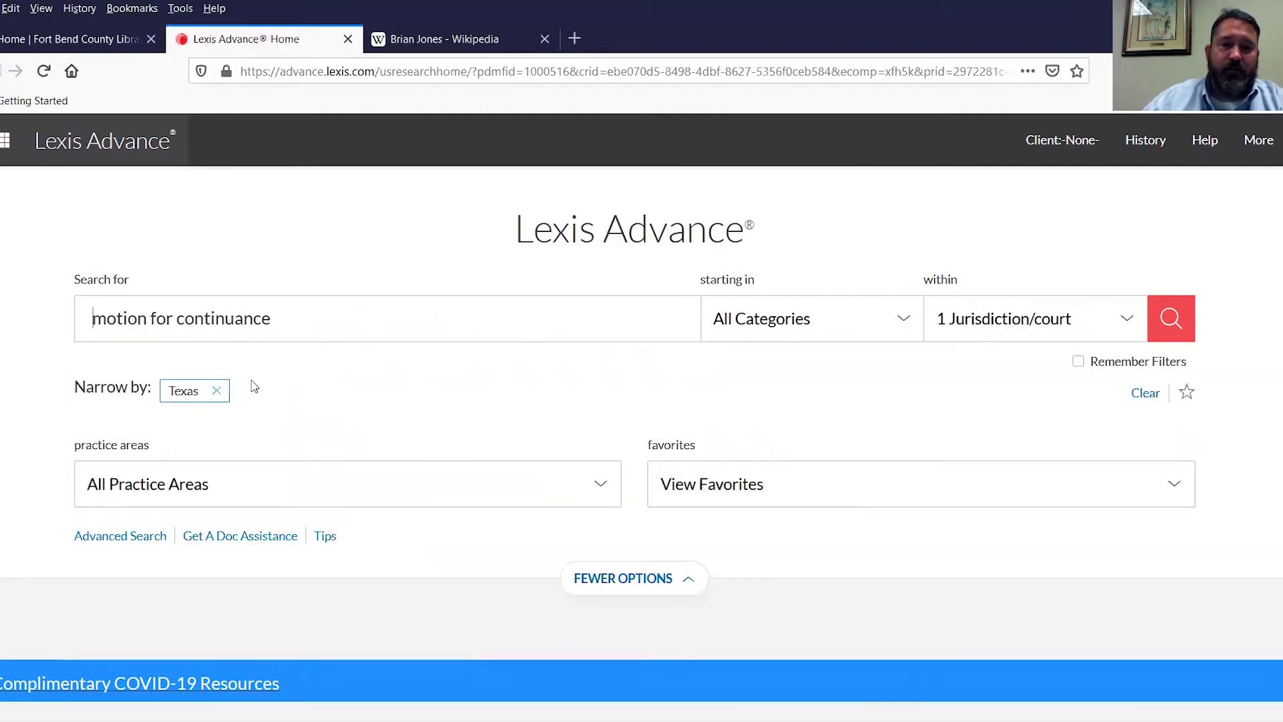
- Enclose the phrase motion for continuance in quotation marks to make it an exact-phrase search
left_click(296, 325)
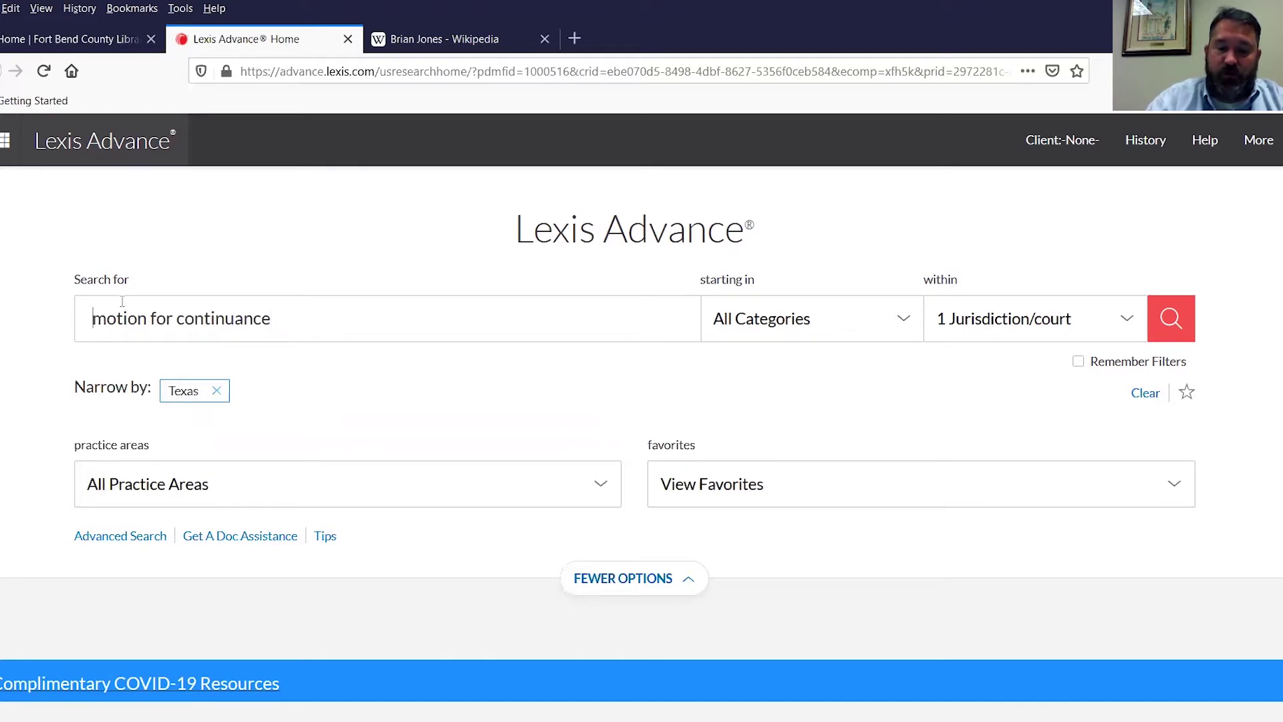
type("\"")
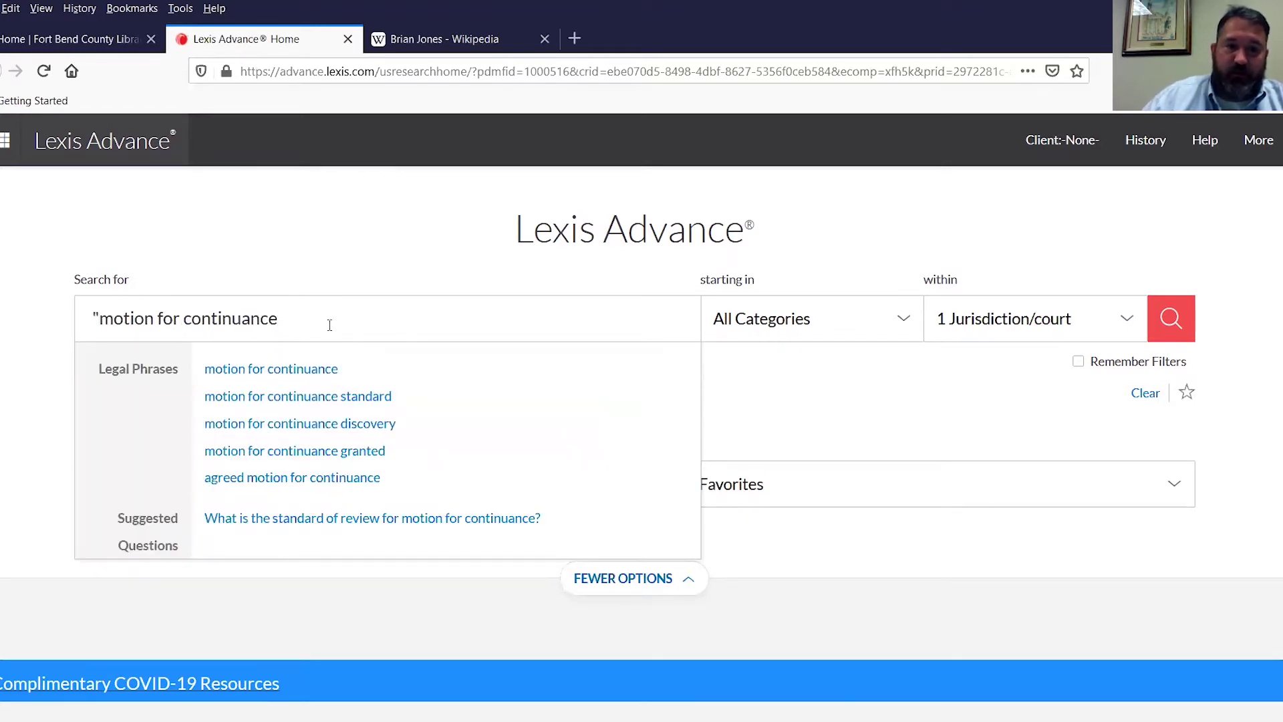
left_click(327, 318)
type("\"")
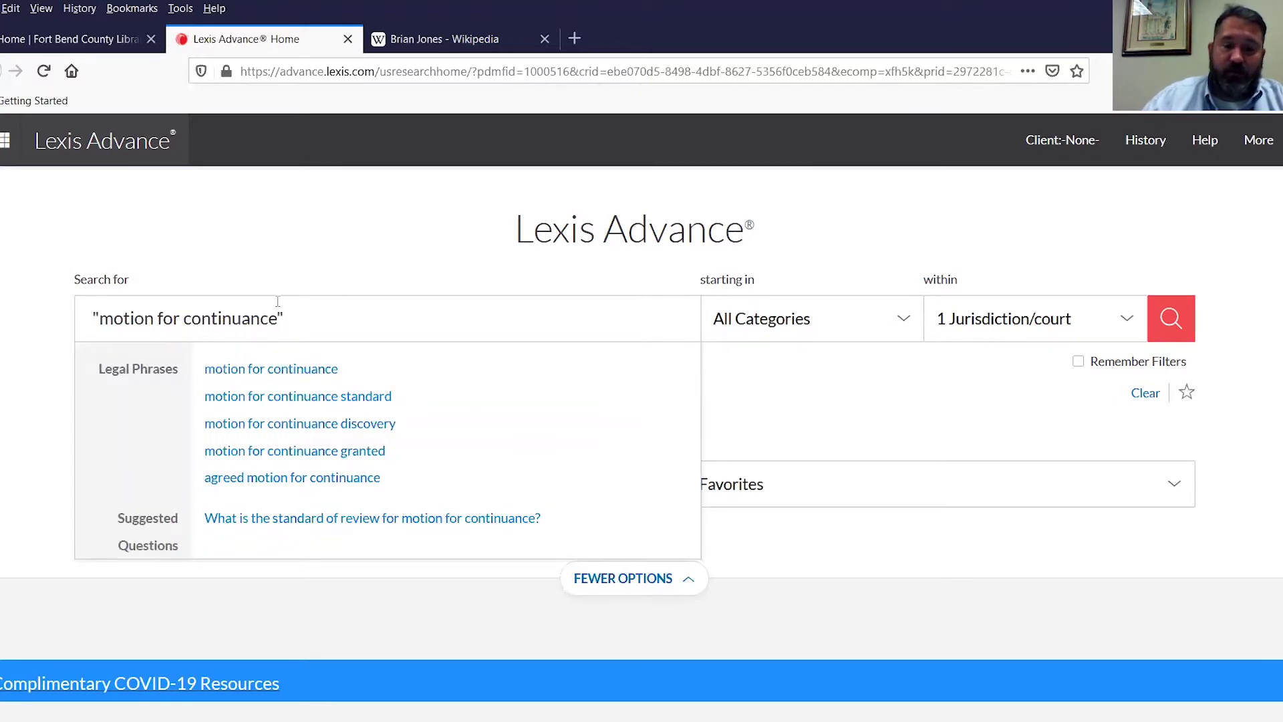
key("BackSpace")
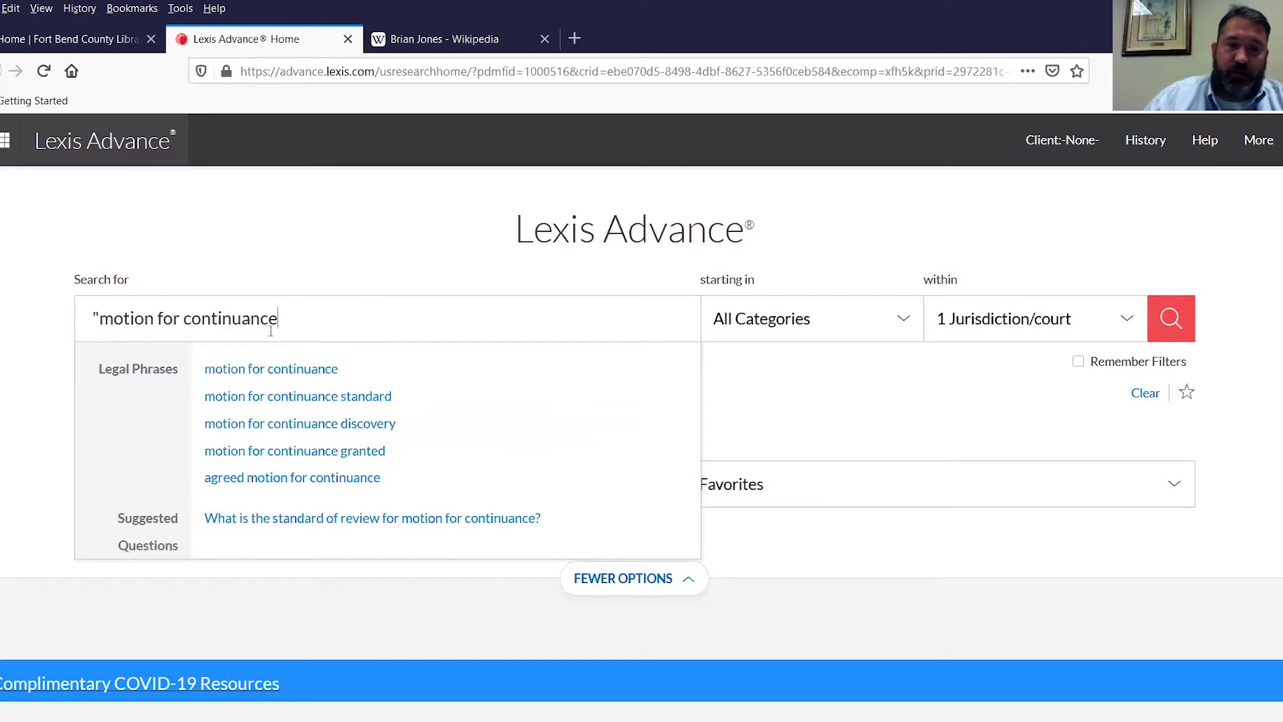
key("Escape")
type("\"")
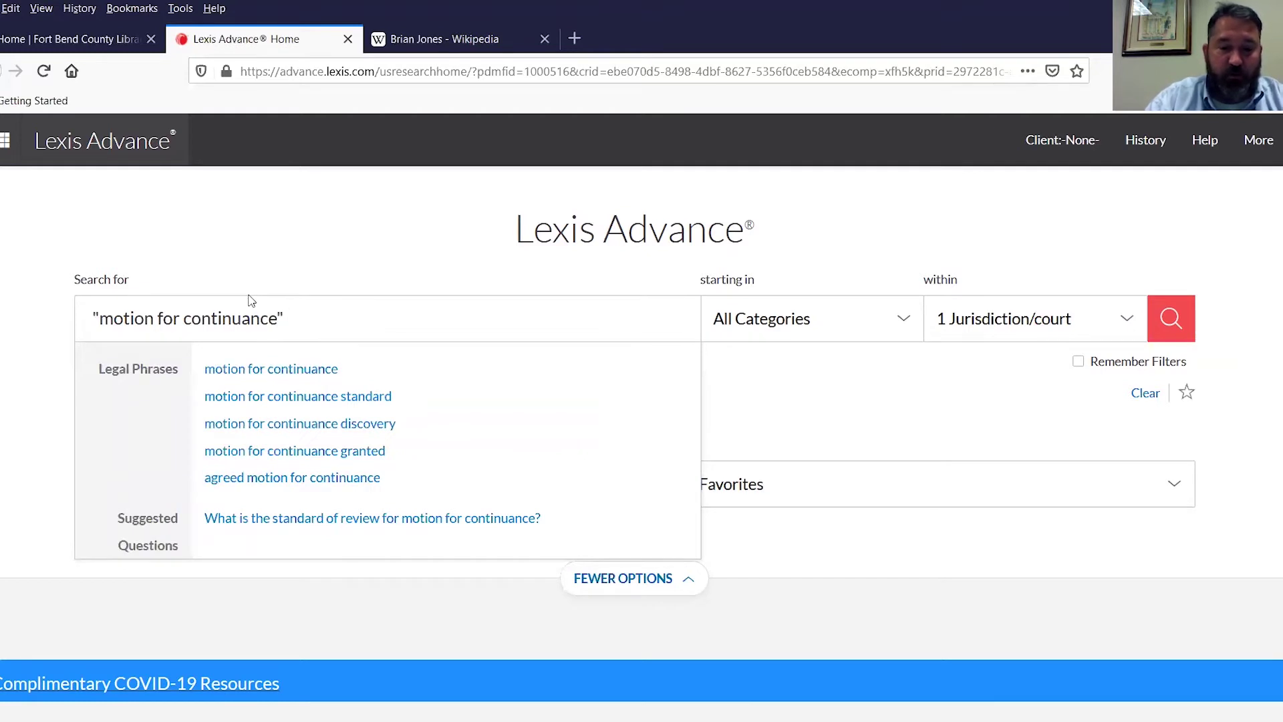
- Extend the quoted search phrase with the connector and term & texas
type(" & t")
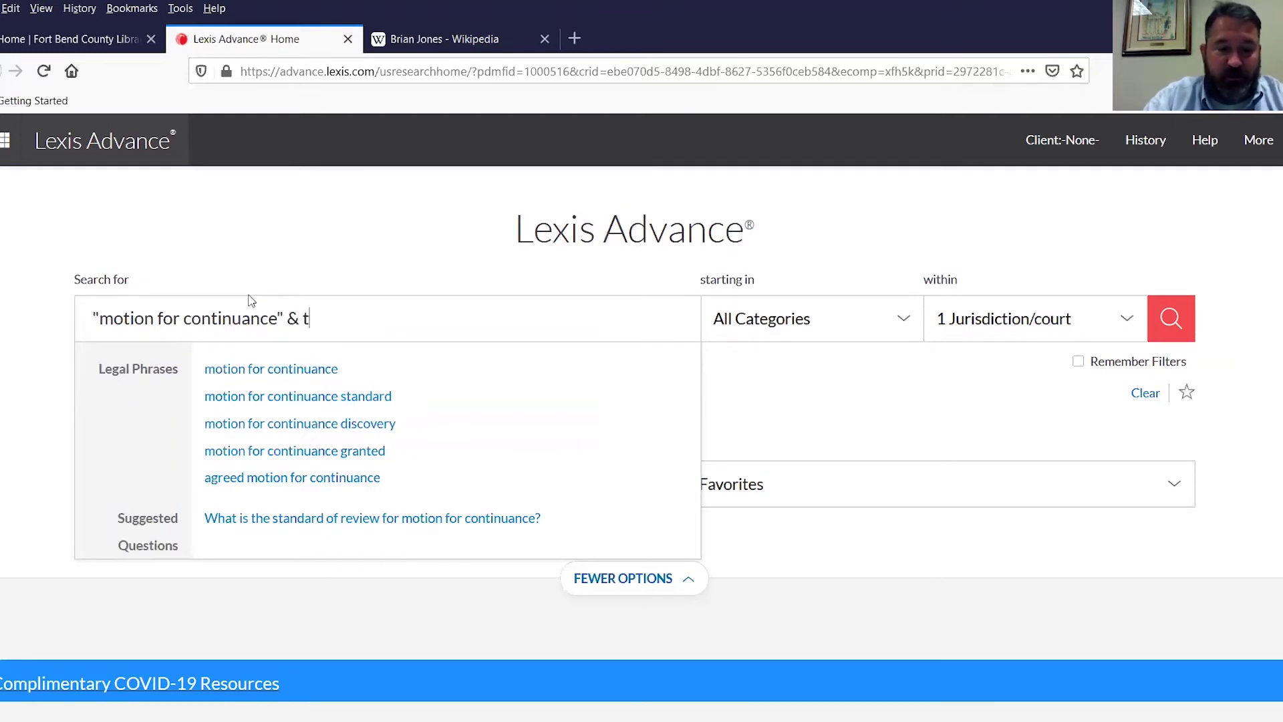
type("exas")
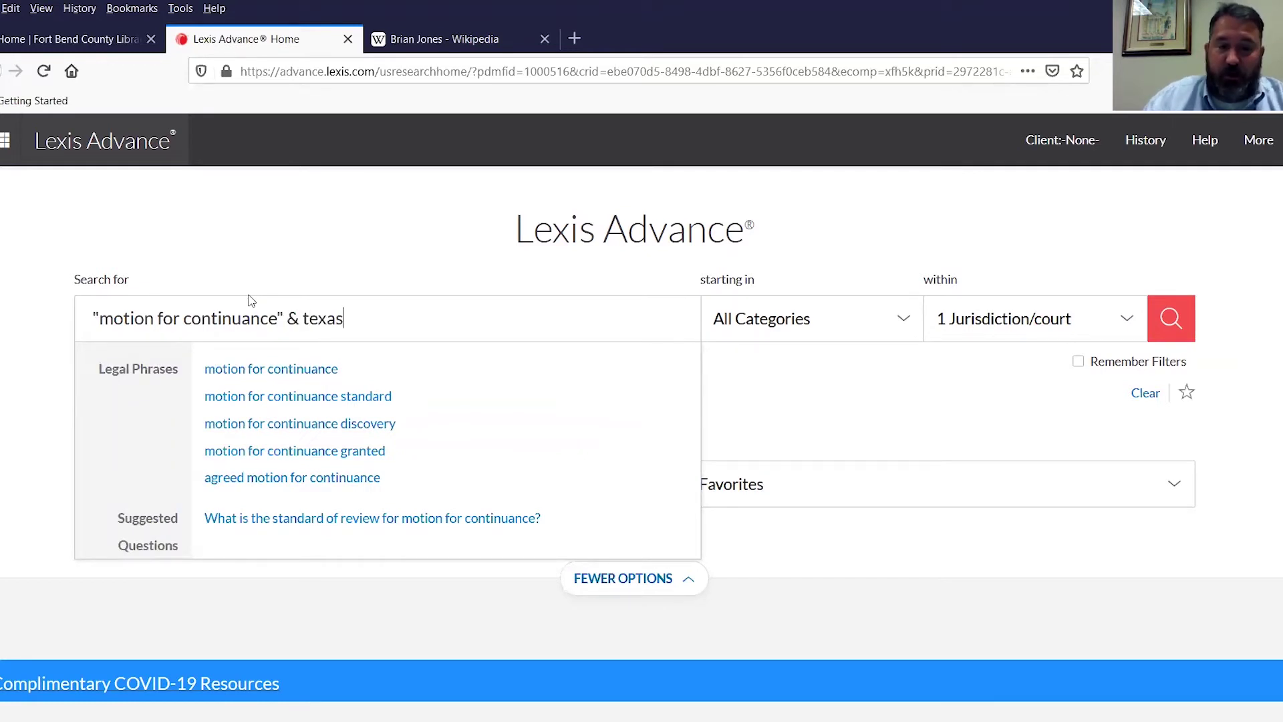
left_click(357, 324)
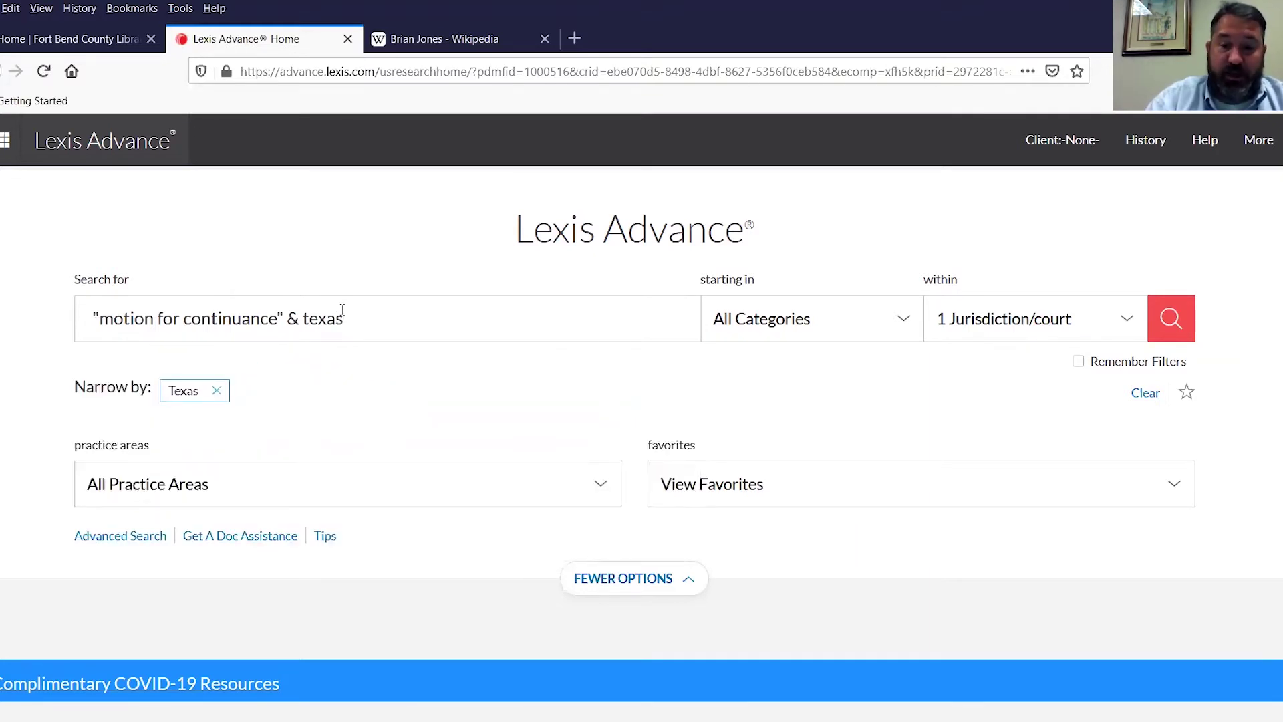
- Remove & texas from the search query, keeping only the quoted phrase
key("BackSpace")
key("BackSpace")
key("BackSpace")
key("BackSpace")
key("BackSpace")
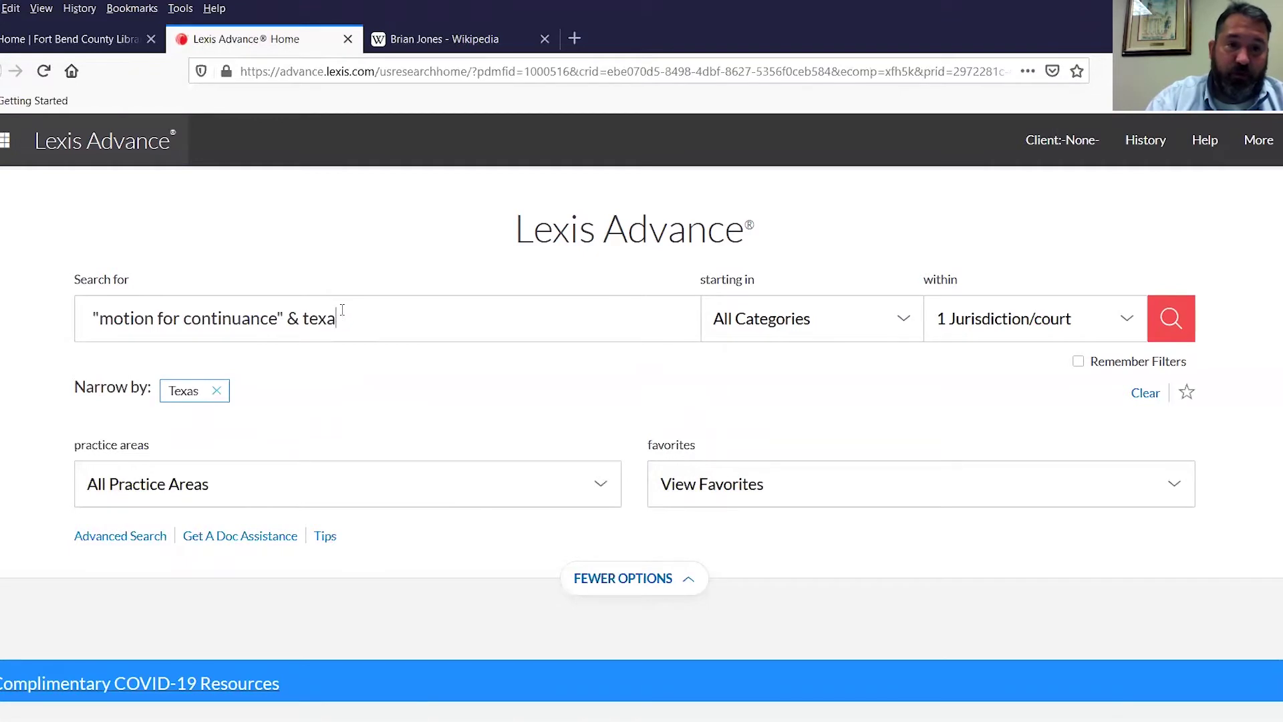
key("BackSpace")
key("BackSpace")
key("BackSpace")
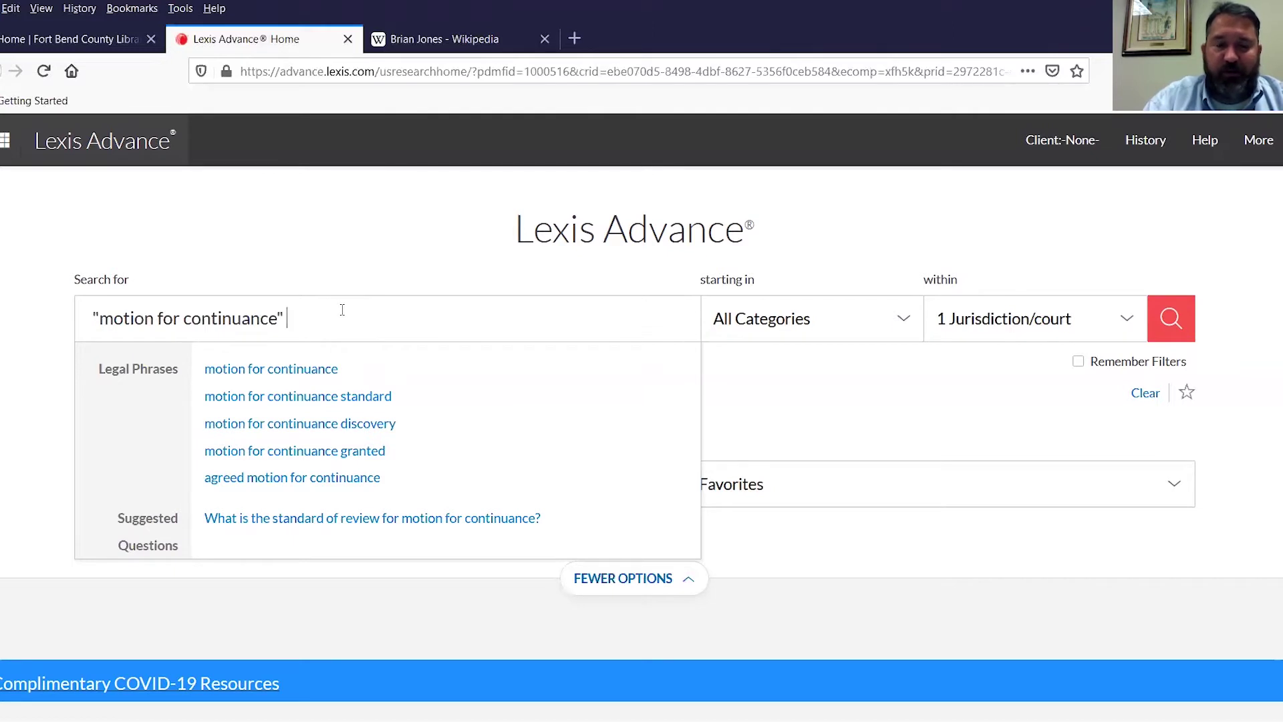
- Add the same-paragraph connector /p and the quoted phrase "fort bend county" to the query
type("/")
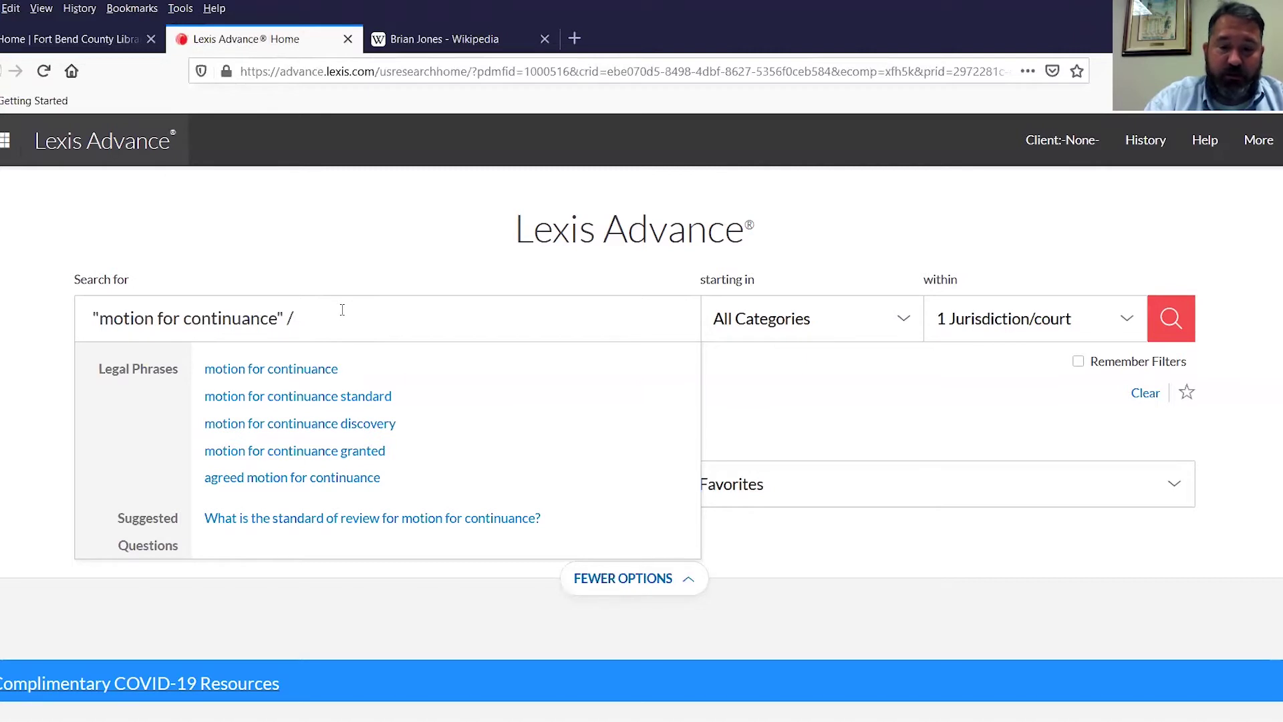
type("p")
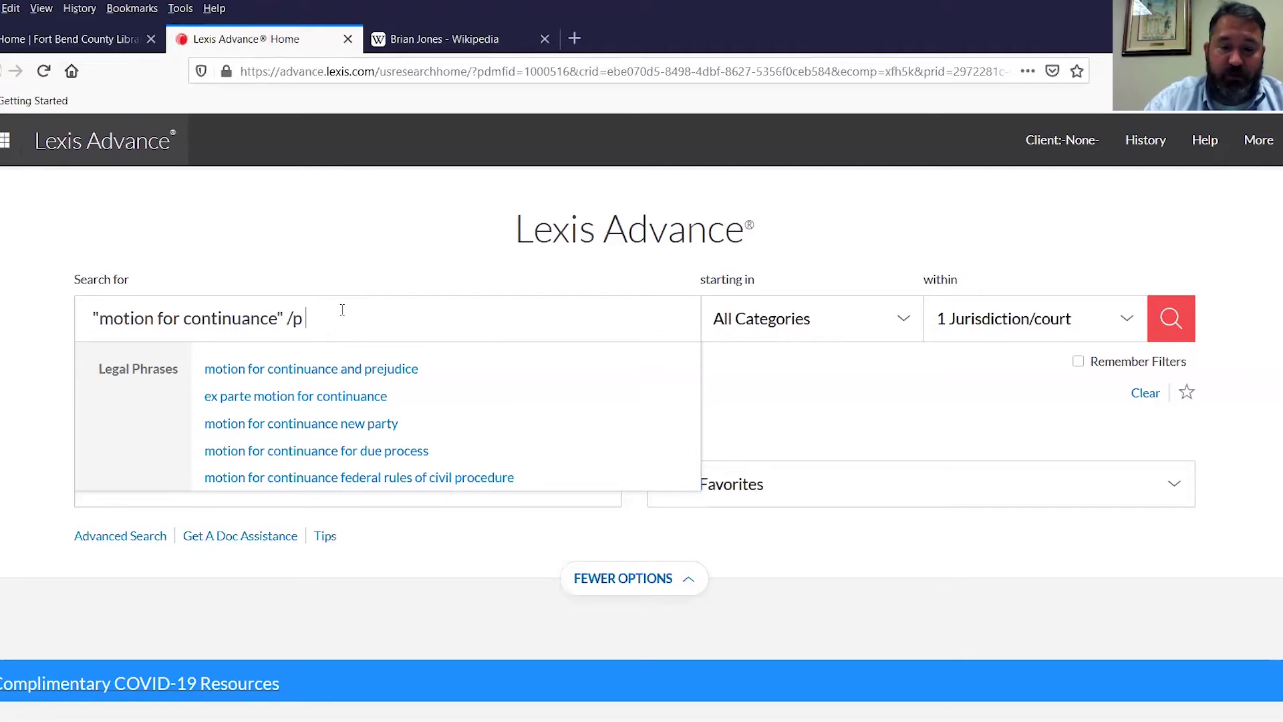
type("\"fort")
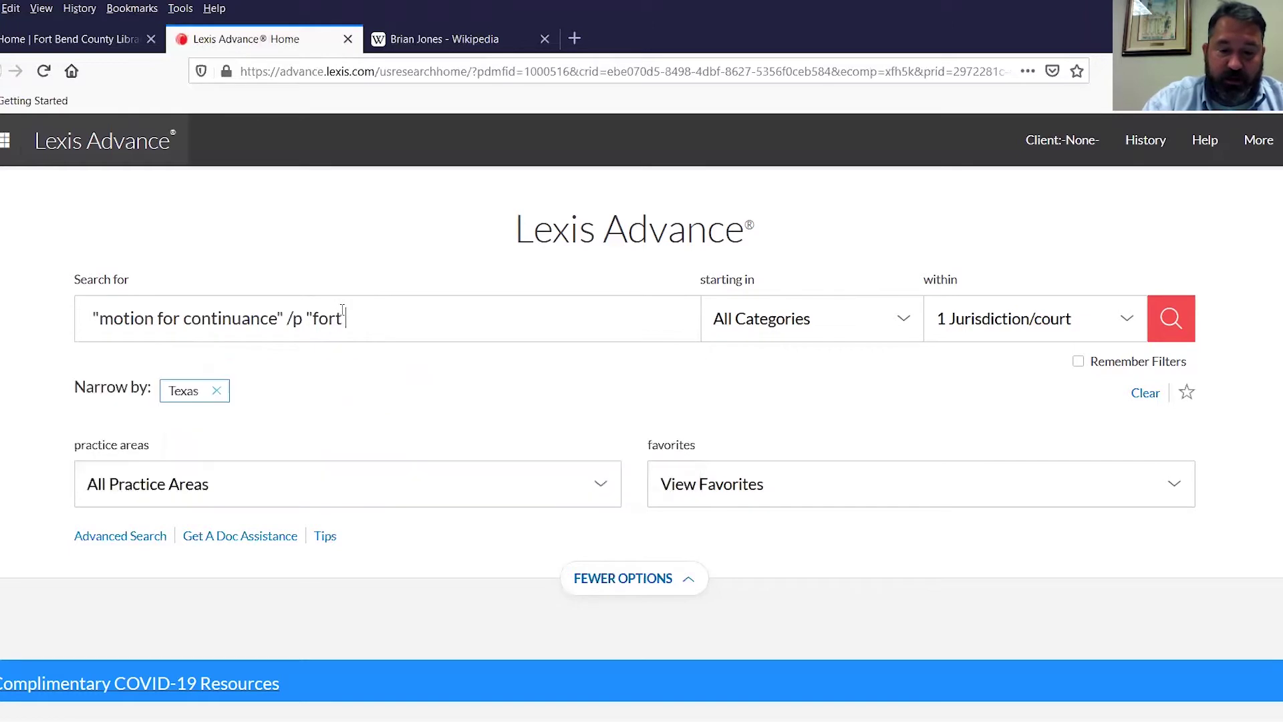
type(" bend county")
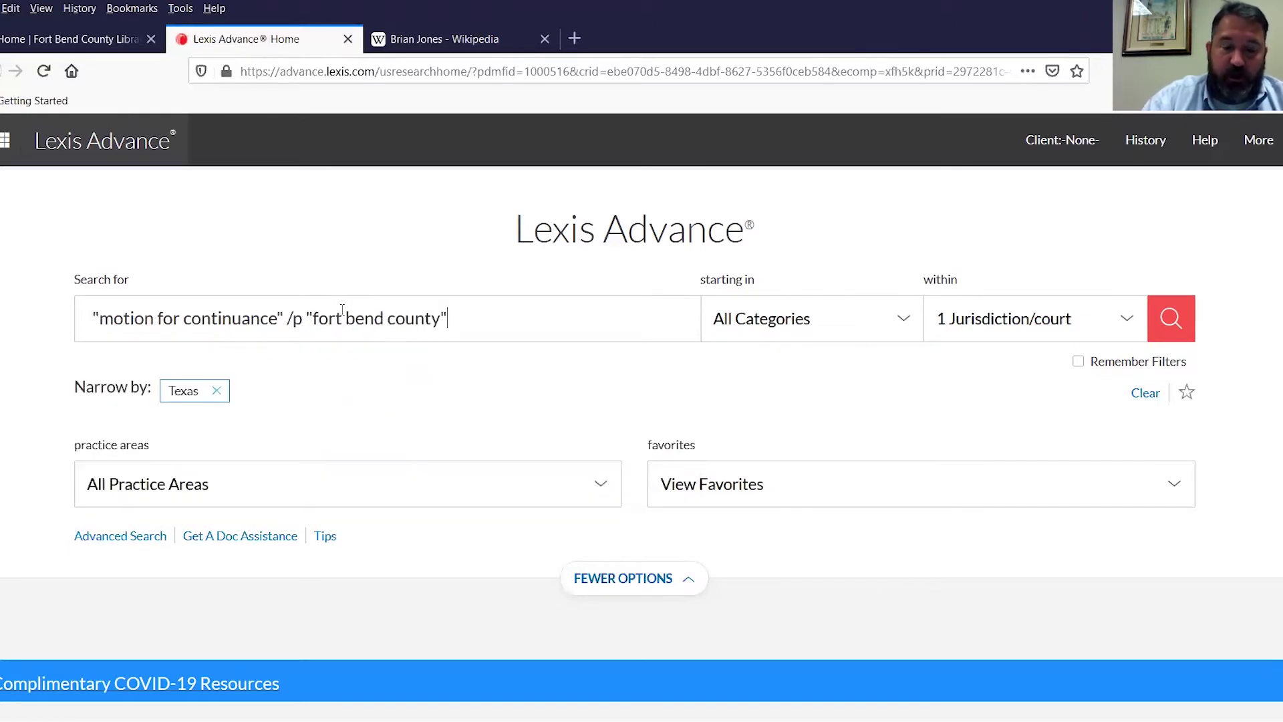
- Change the connector between the two quoted phrases to /s for a same-sentence search
left_click(306, 312)
key("BackSpace")
type("s")
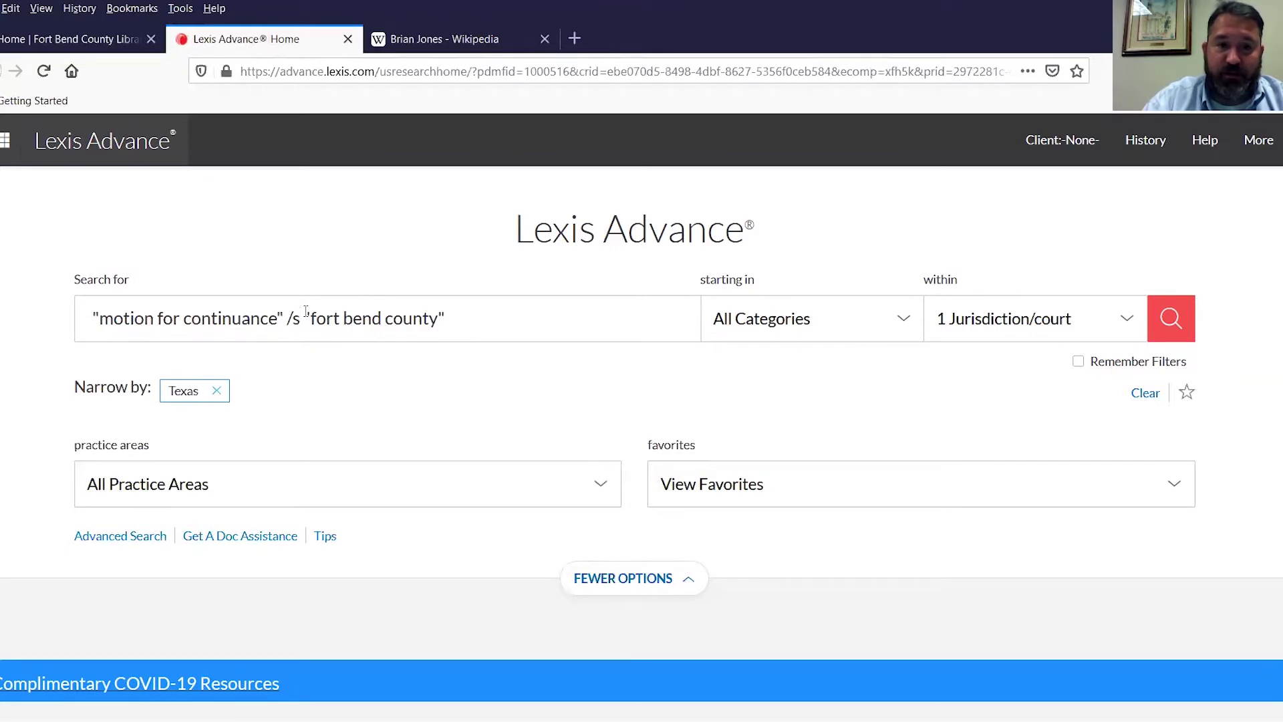
- Delete the connector, the "fort bend county" phrase and the quotation marks, leaving motion for continuance as the query
left_click(453, 318)
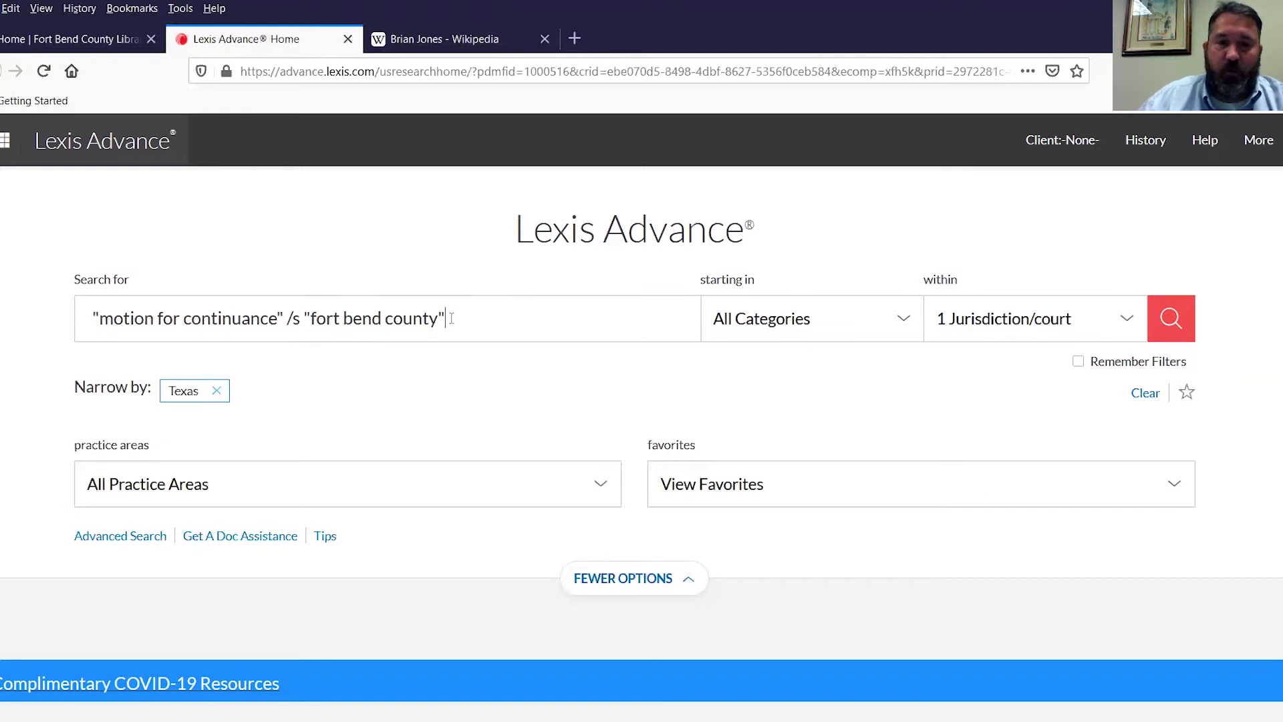
left_click_drag(452, 318, 289, 311)
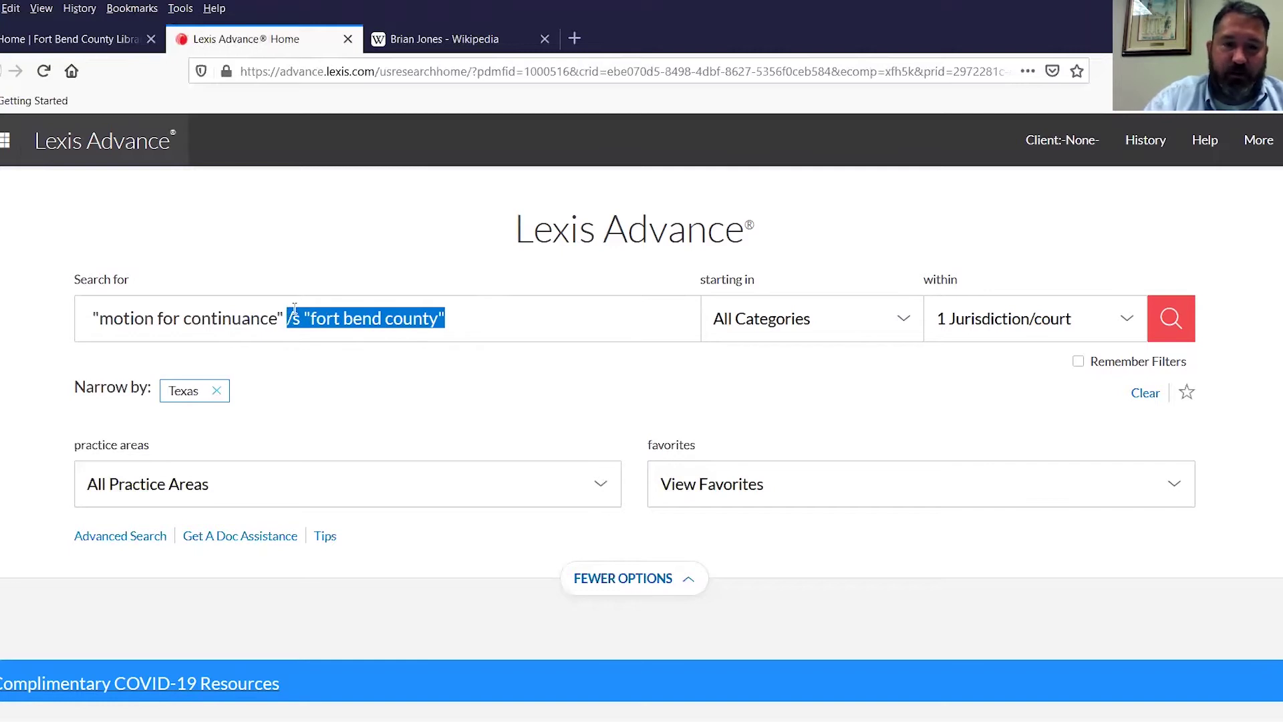
key("BackSpace")
key("BackSpace")
key("BackSpace")
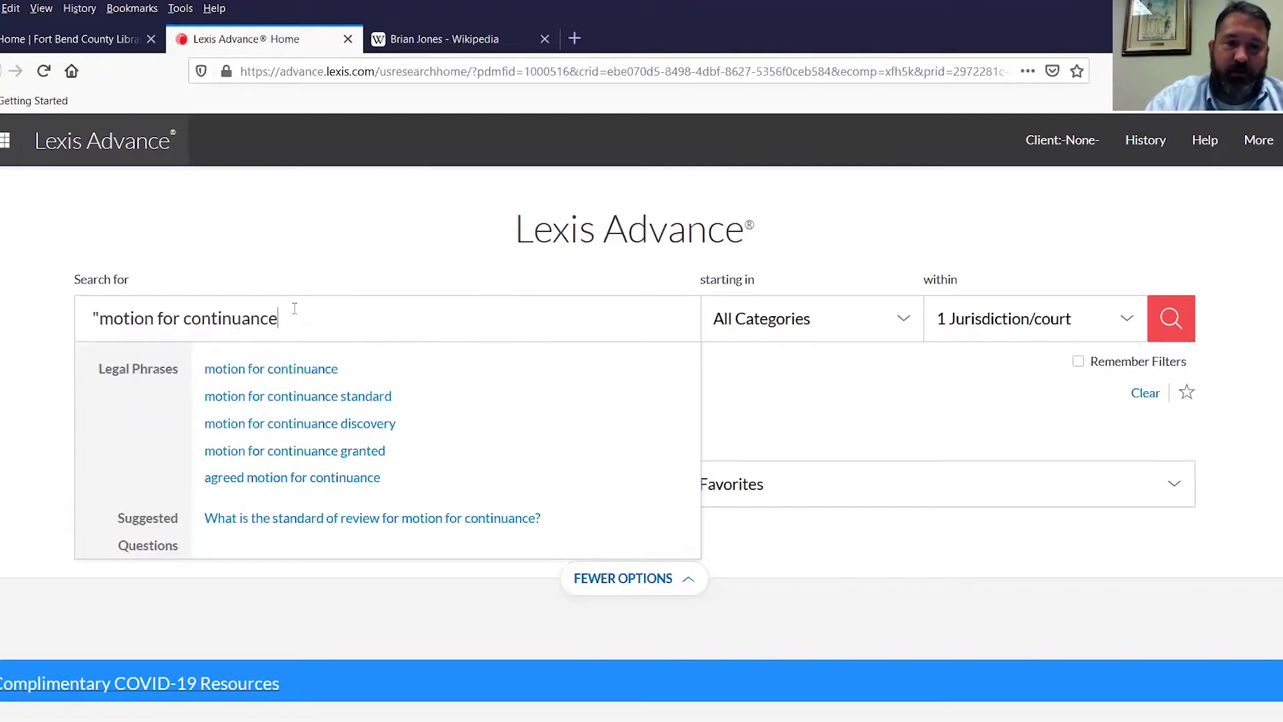
left_click(100, 318)
key("BackSpace")
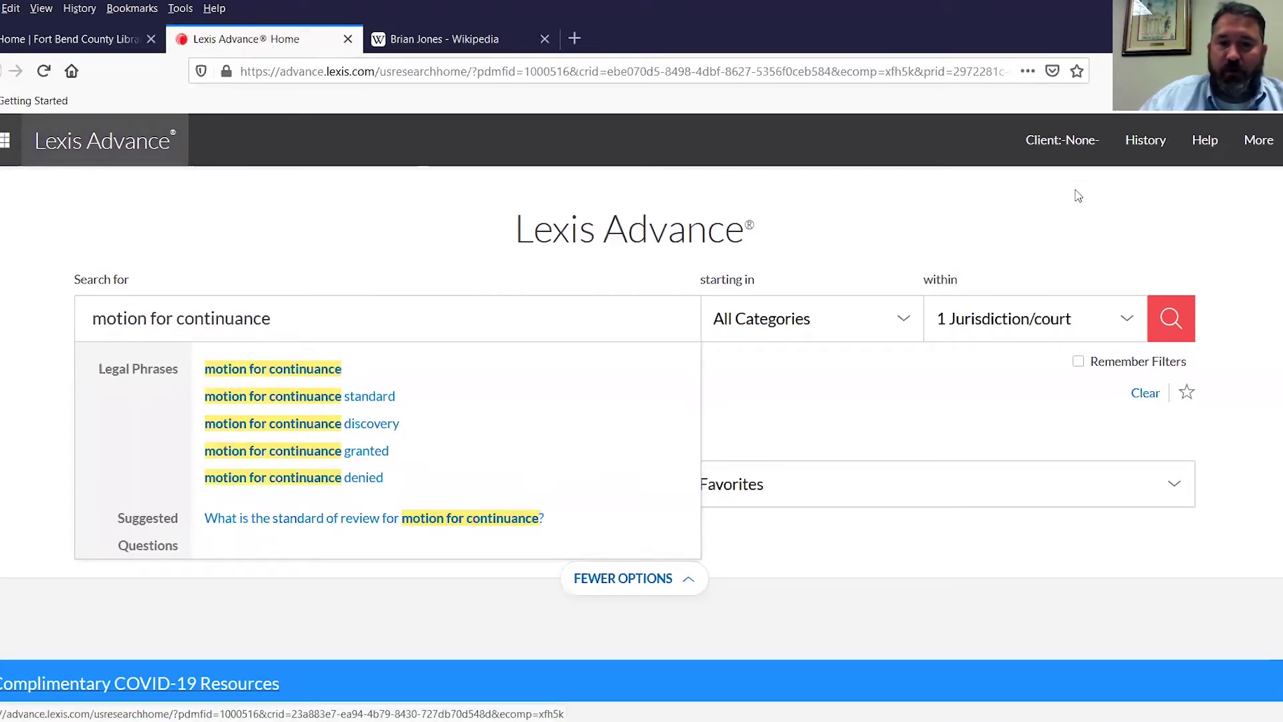
- Check the jurisdiction choices with Texas selected and run the search for motion for continuance
left_click(1127, 324)
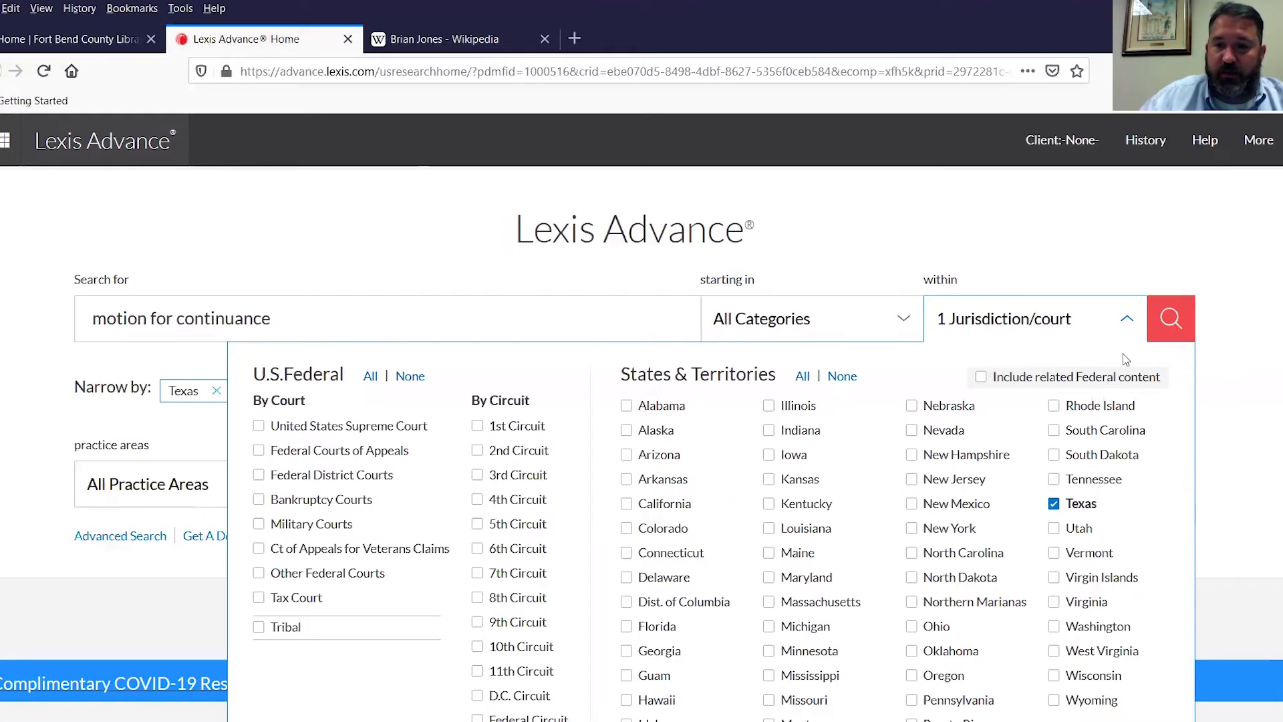
left_click(1175, 332)
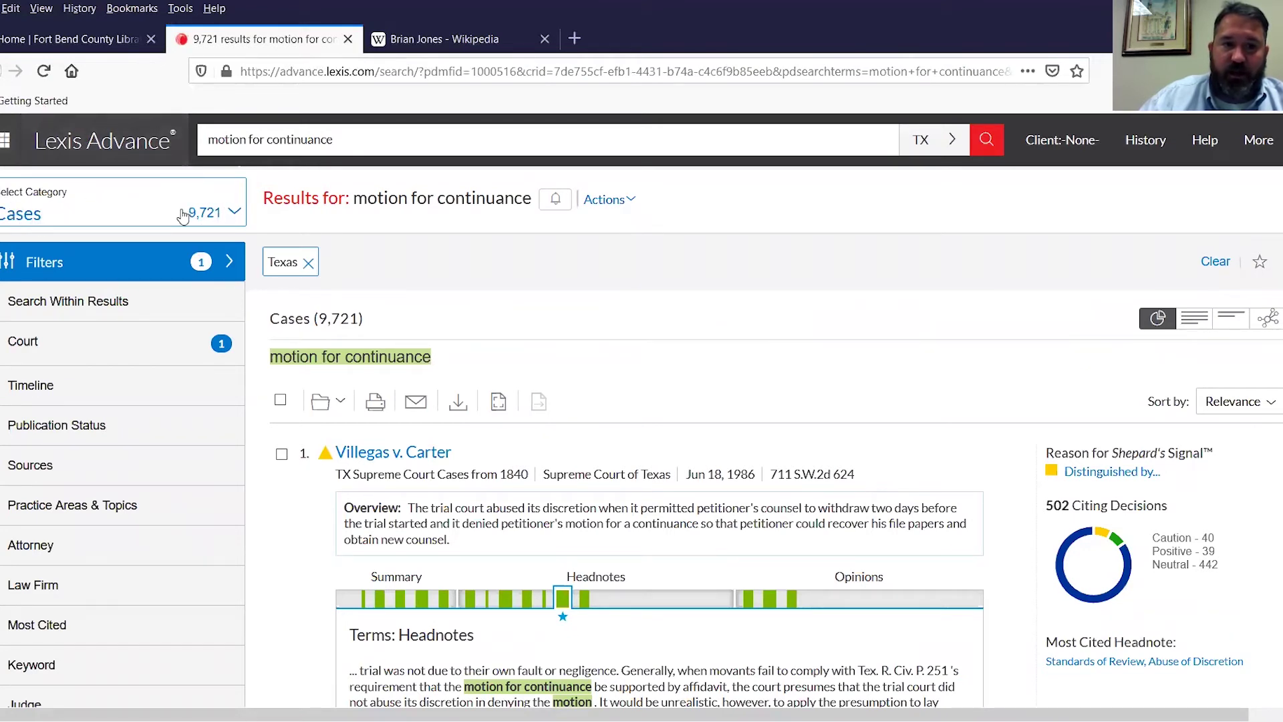
- Review the available result categories and browse the first cases in the results list
left_click(235, 214)
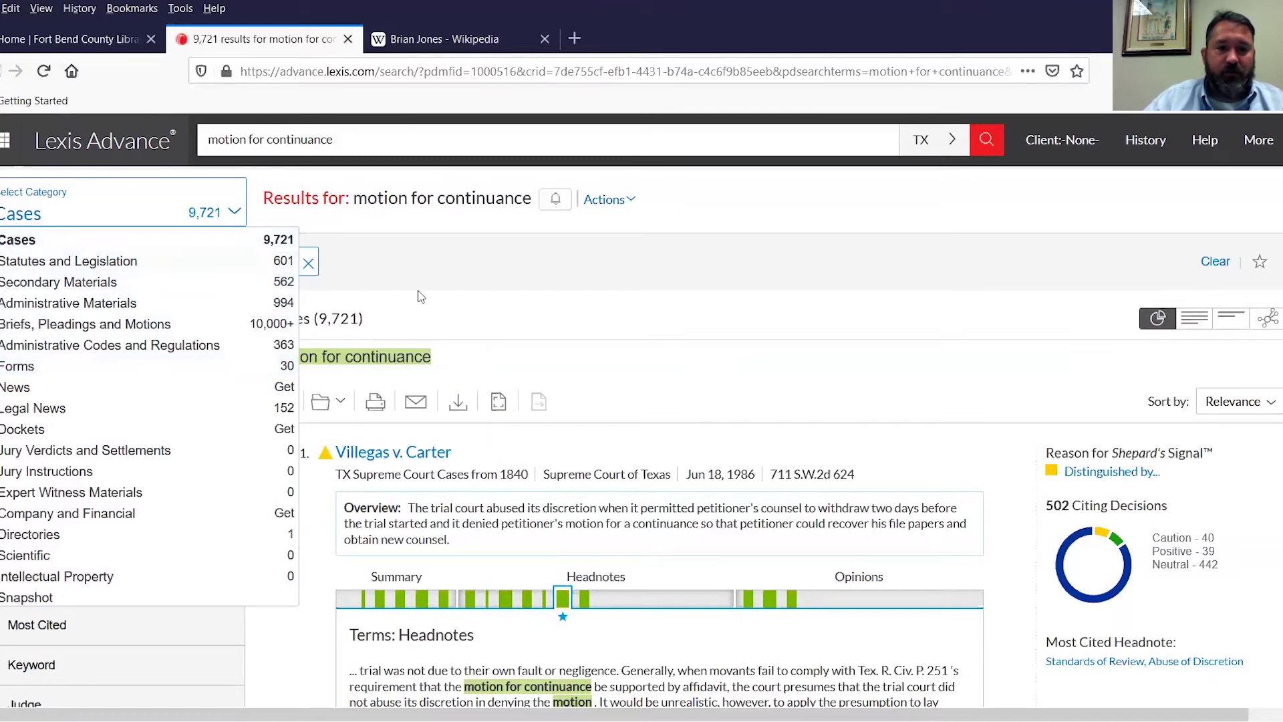
left_click(662, 378)
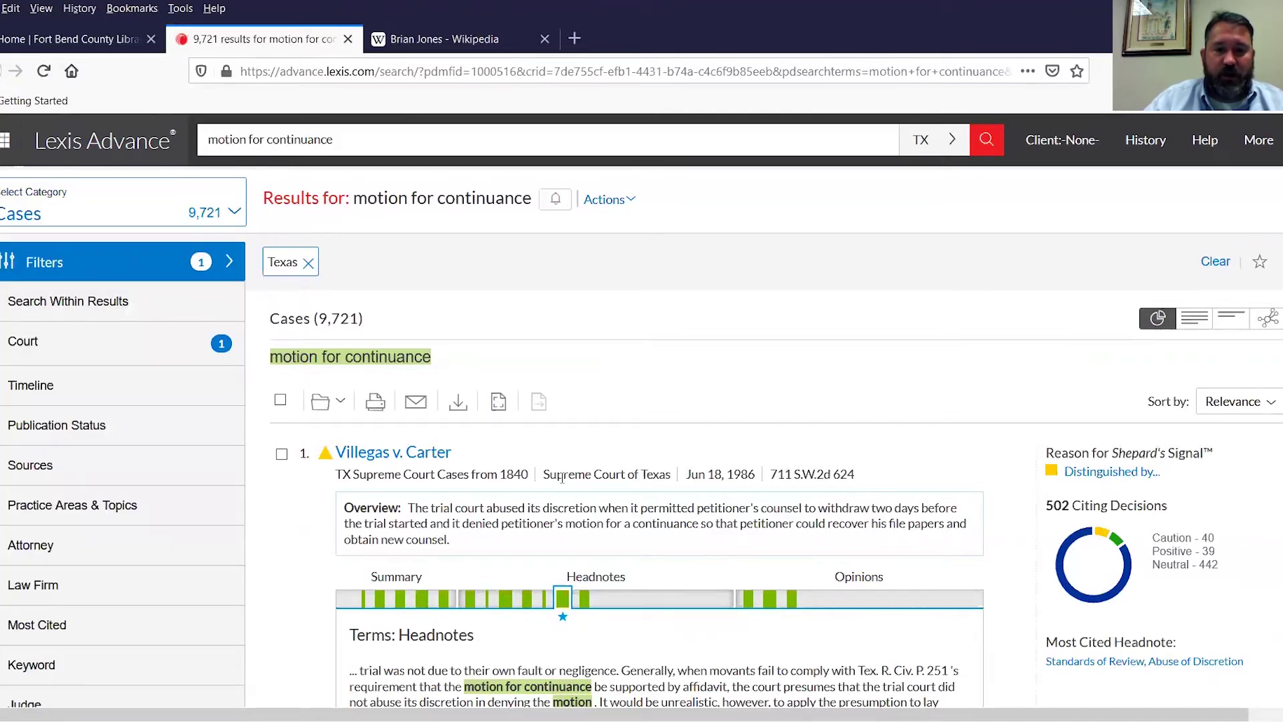
scroll(562, 477, "down", 2)
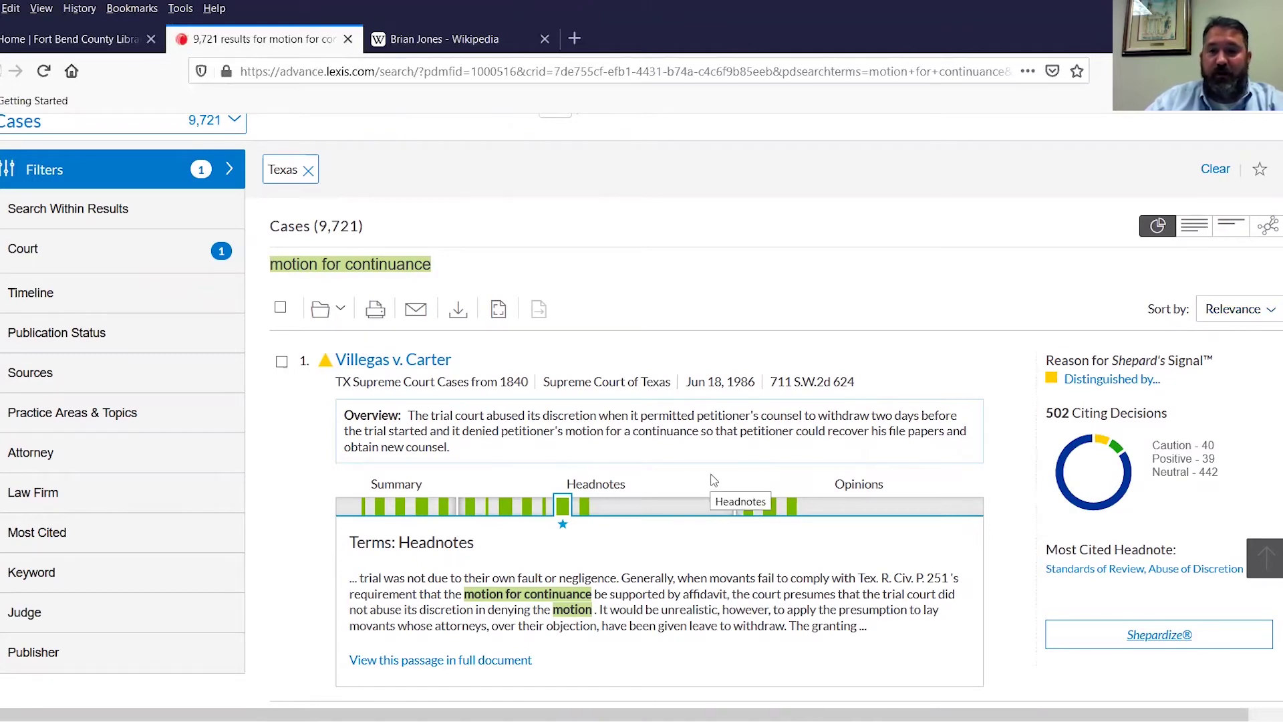
scroll(714, 480, "down", 8)
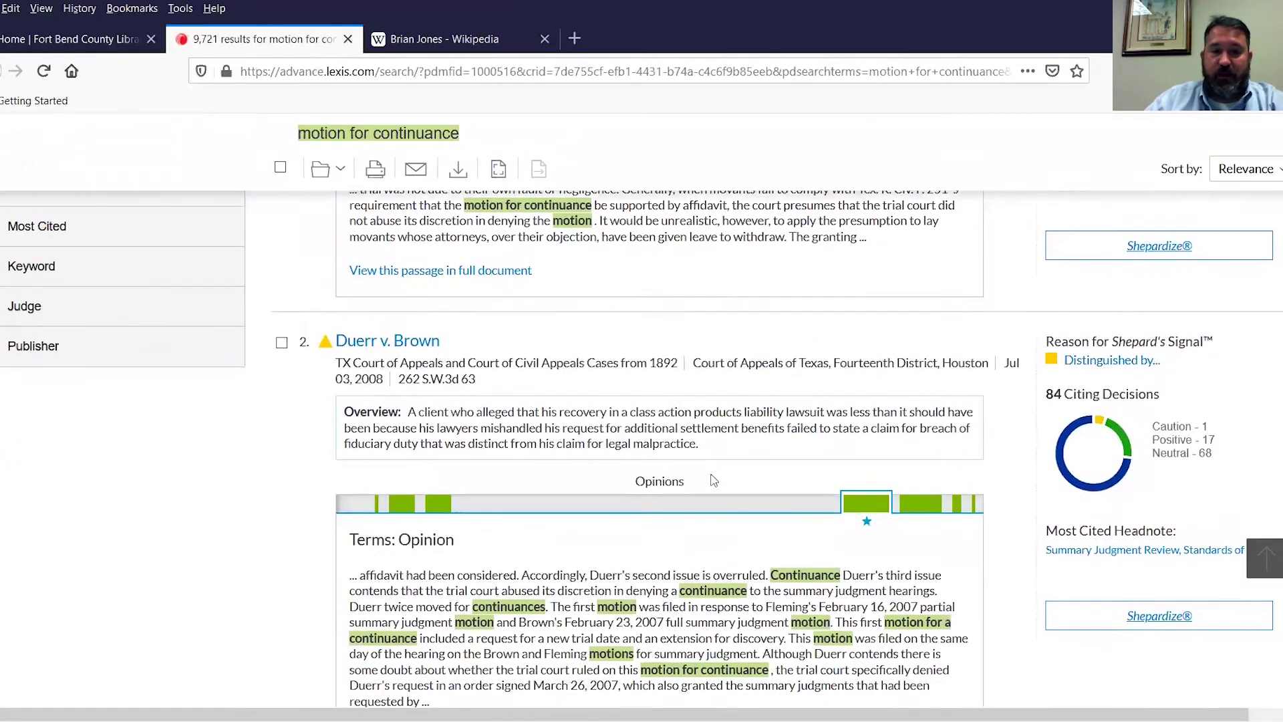
scroll(714, 480, "down", 3)
scroll(711, 476, "up", 12)
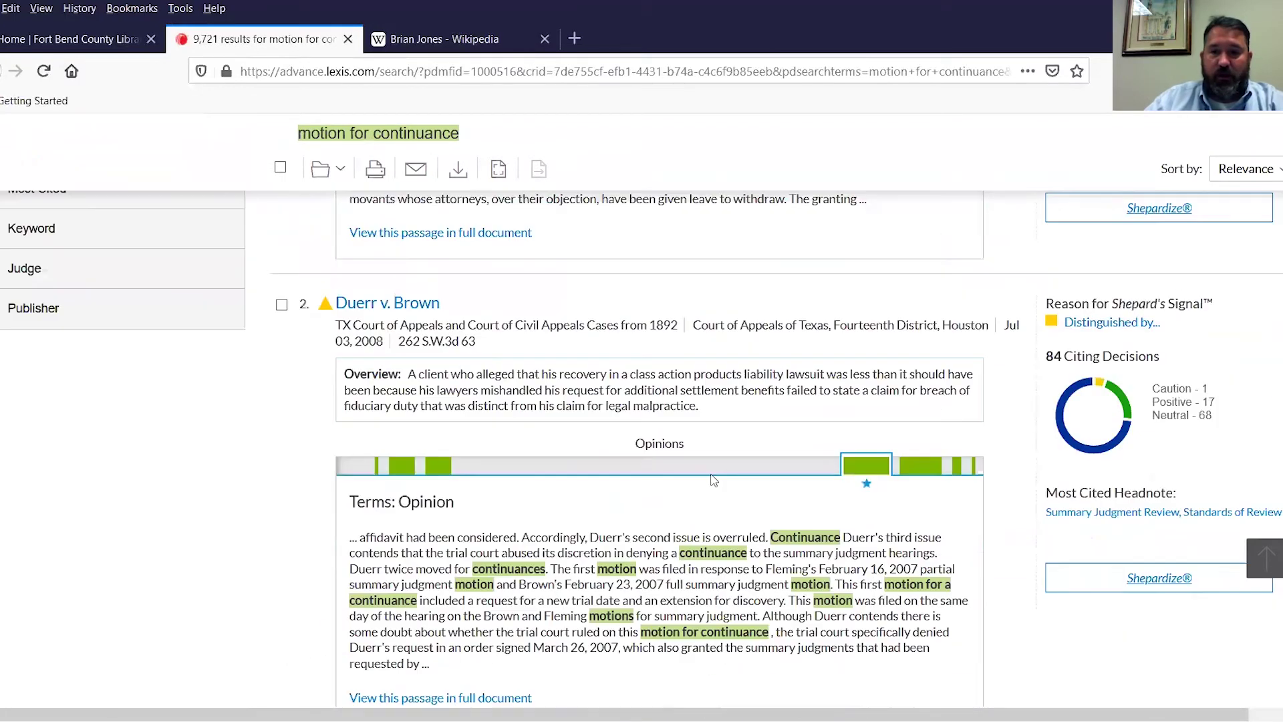
scroll(1002, 401, "up", 1)
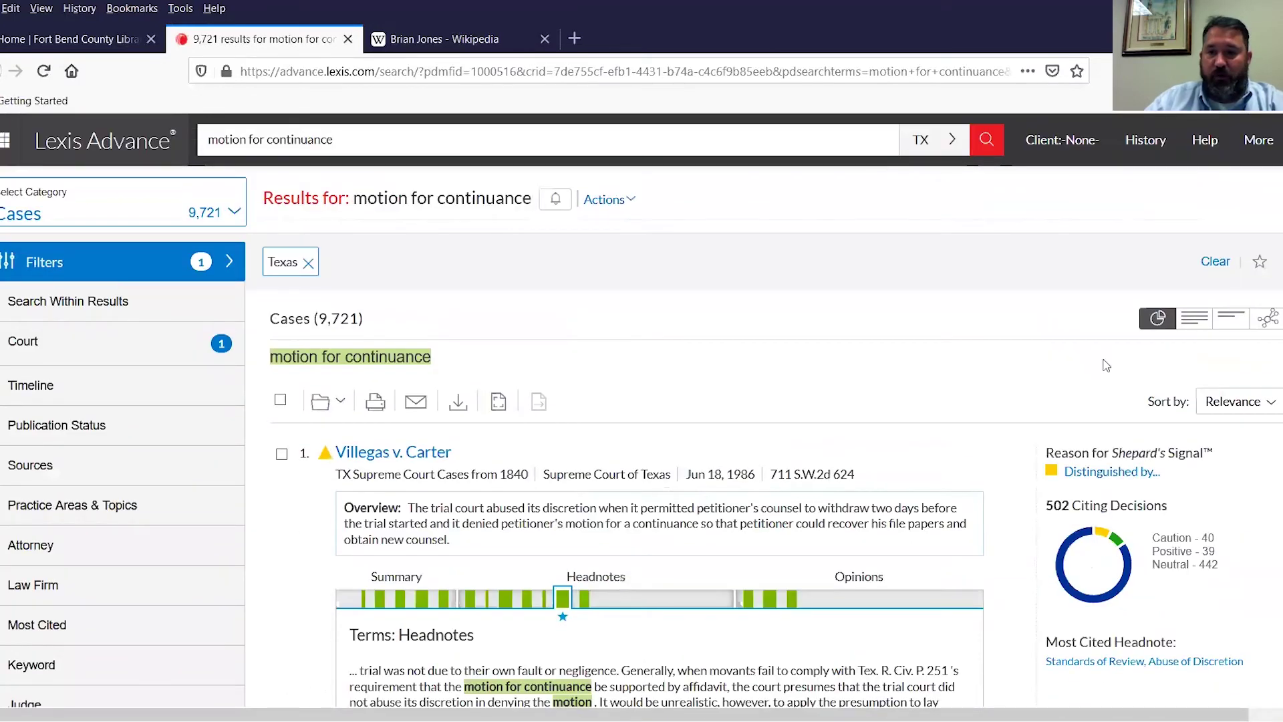
- View the sorting options for the case results and open the top-listed case, 711 S.W.2d 624
left_click(1273, 408)
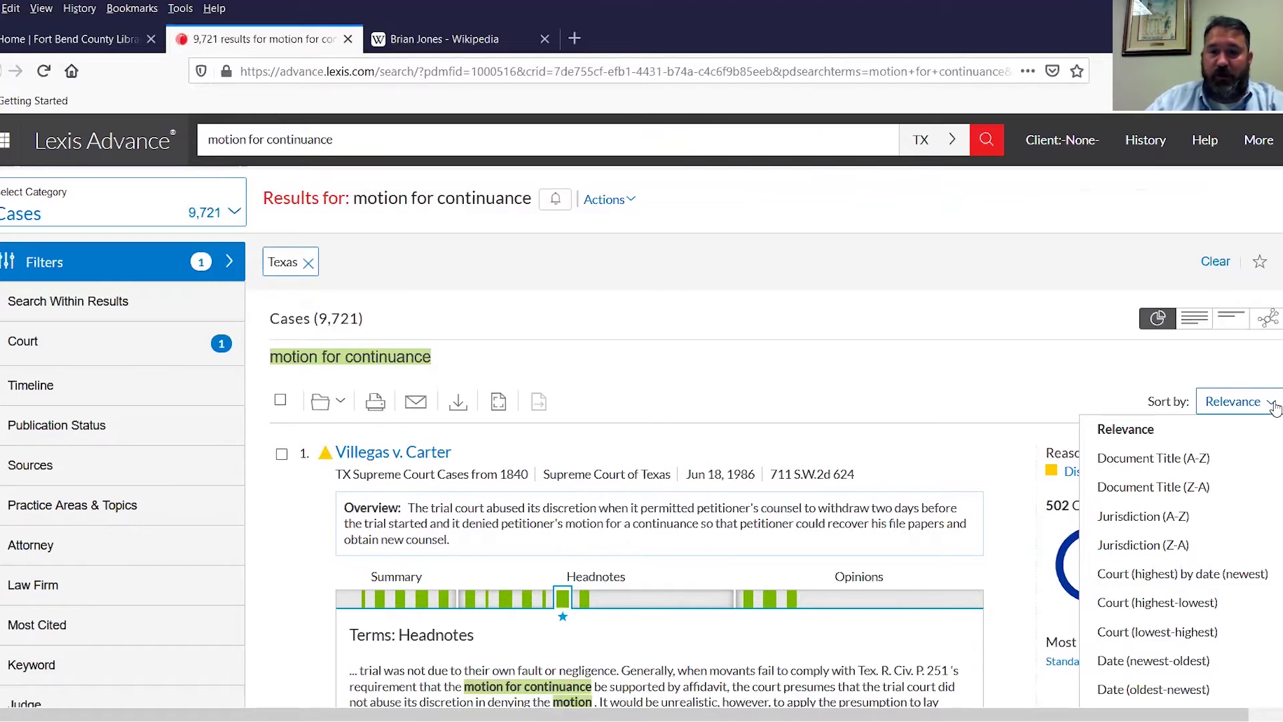
left_click(1273, 406)
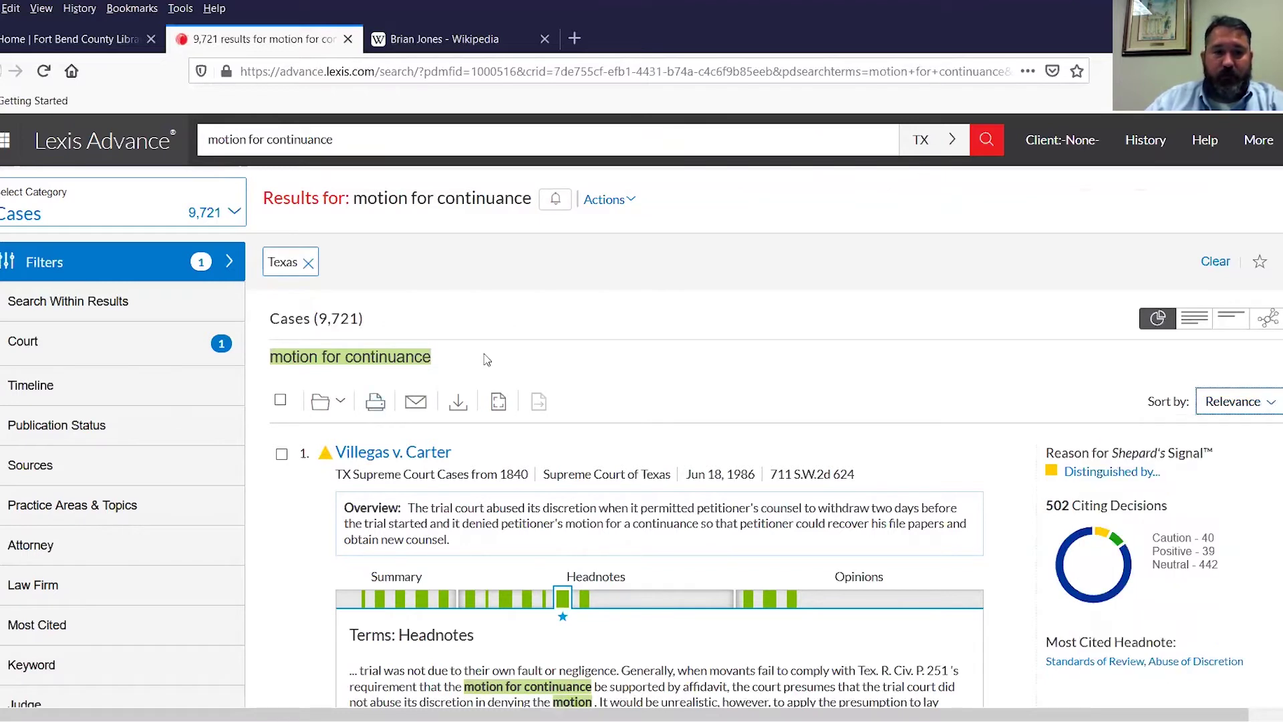
left_click(410, 454)
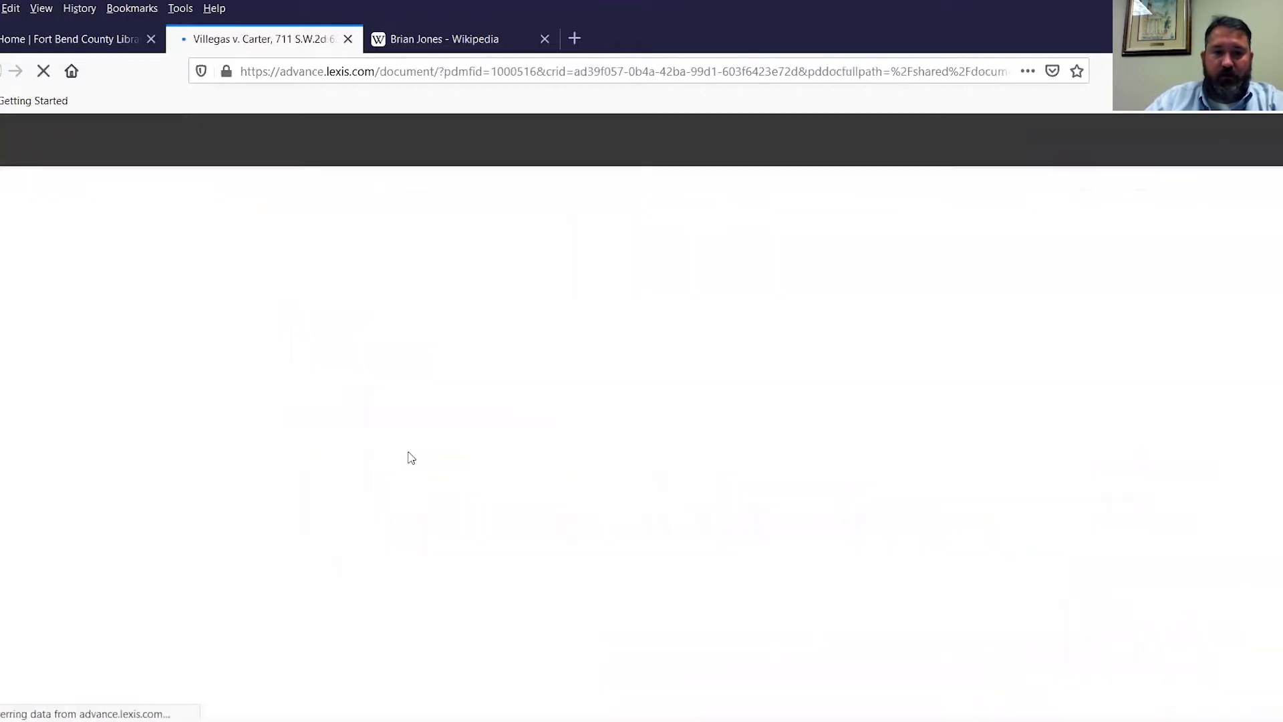
- Examine the case header, the Shepard's citing information and the Case Summary sections of 711 S.W.2d 624
scroll(414, 457, "down", 2)
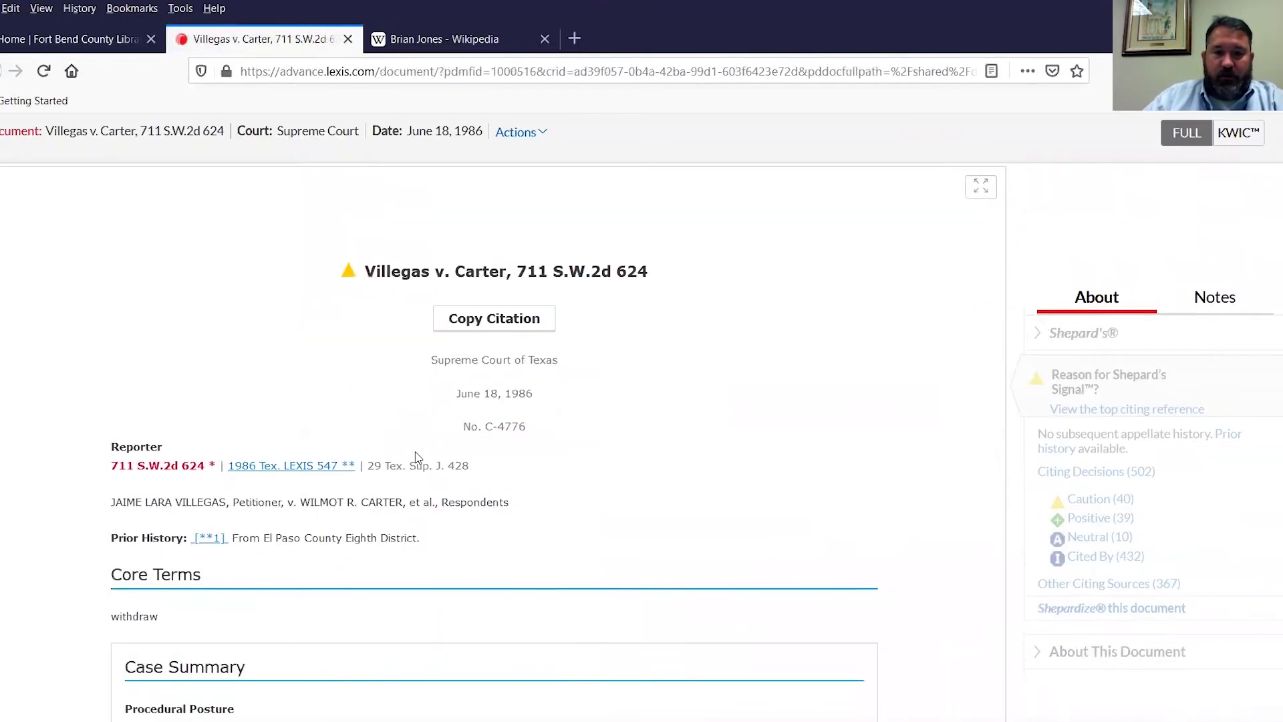
scroll(415, 457, "up", 3)
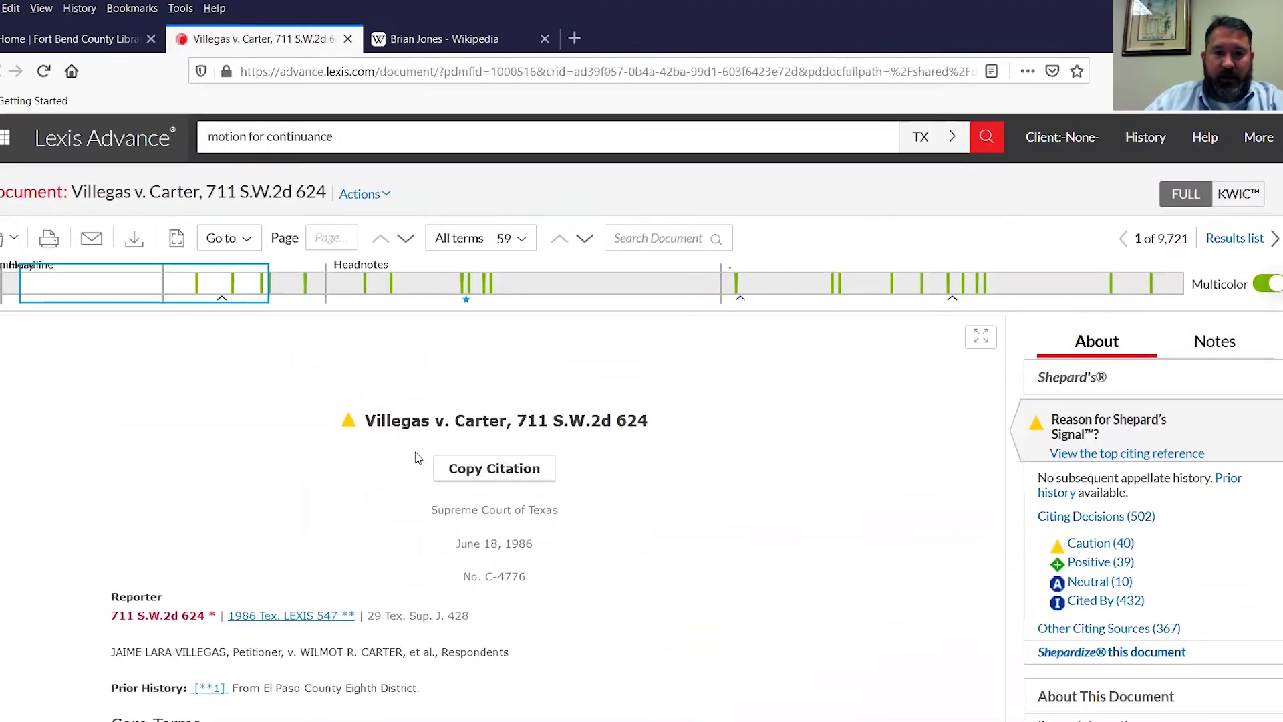
scroll(415, 457, "down", 3)
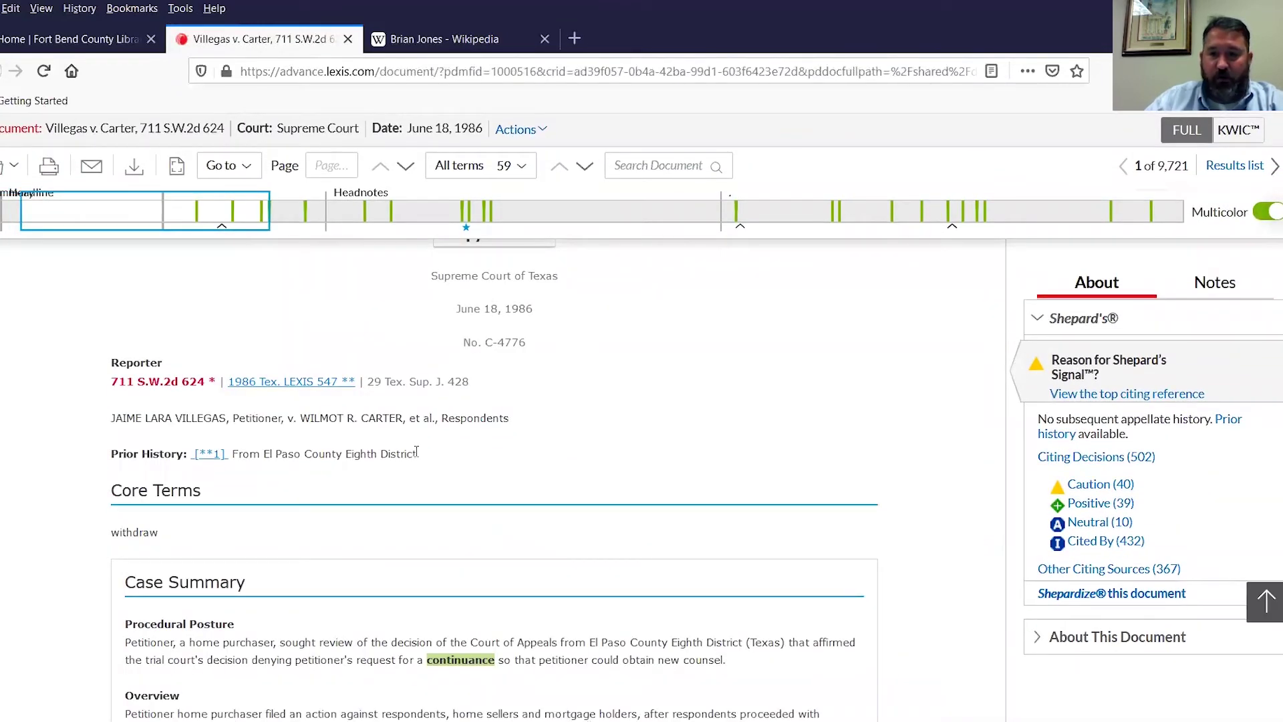
scroll(413, 479, "up", 3)
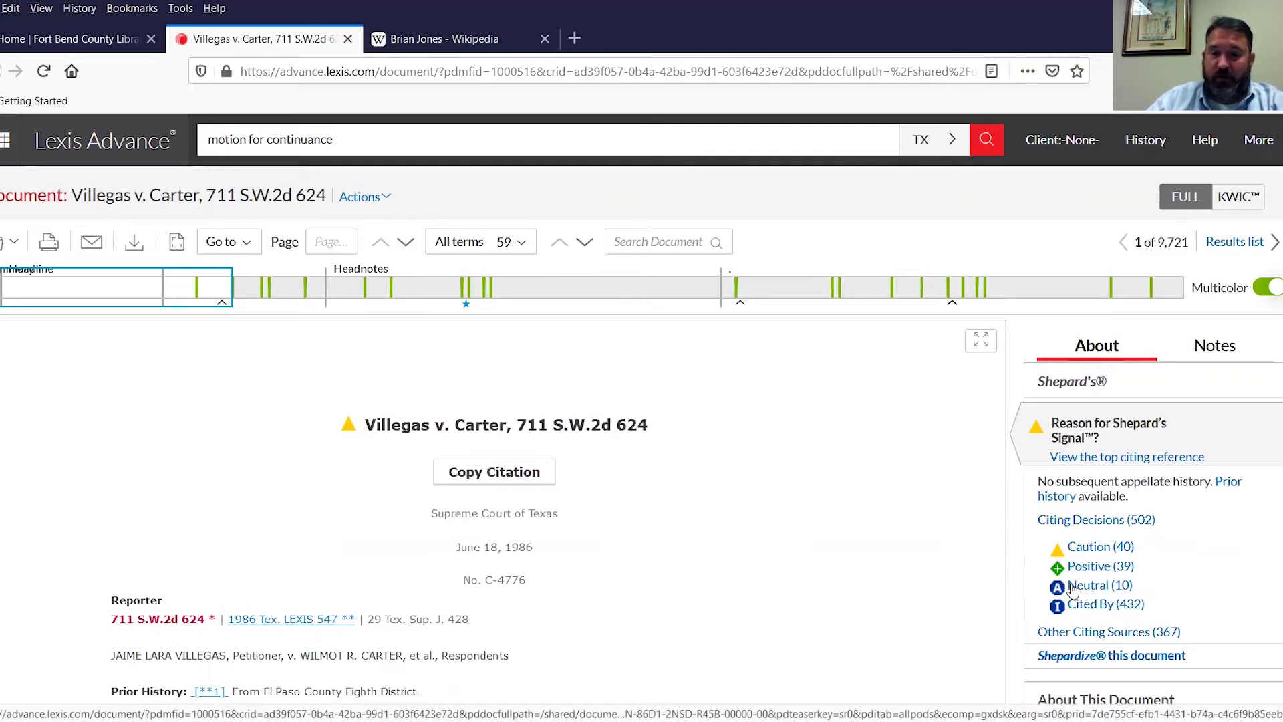
scroll(478, 541, "down", 5)
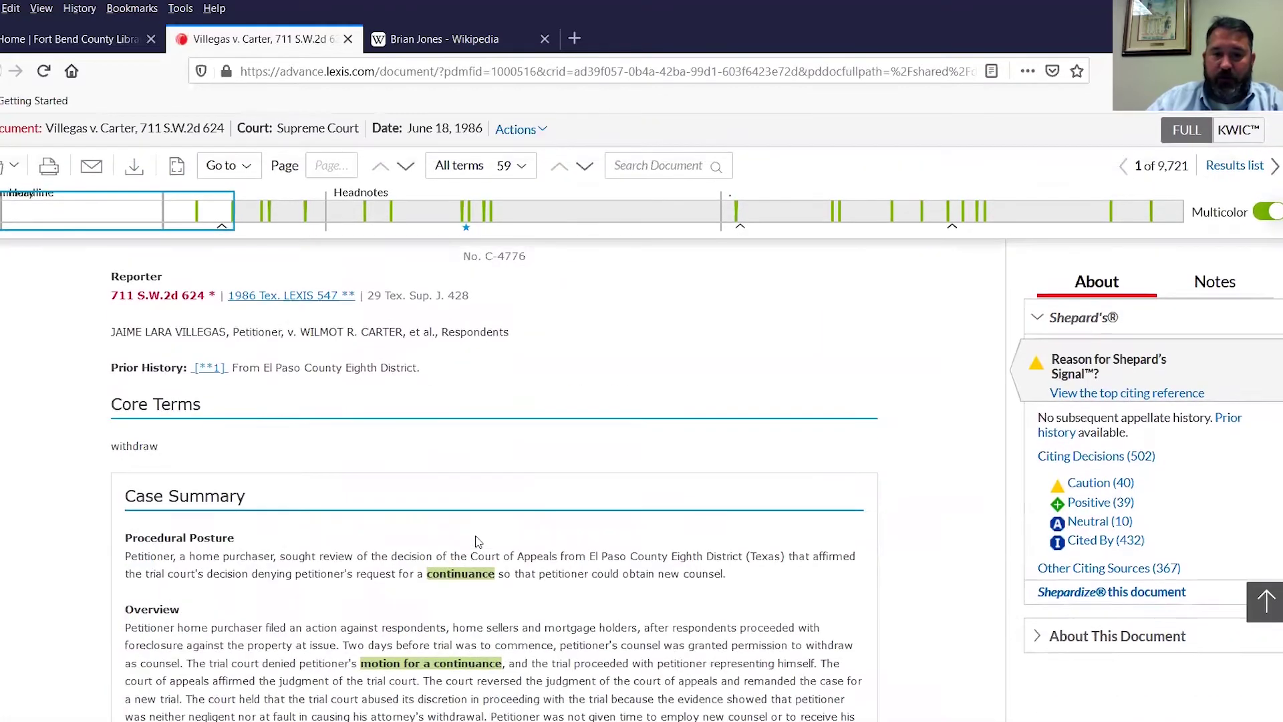
scroll(479, 541, "up", 5)
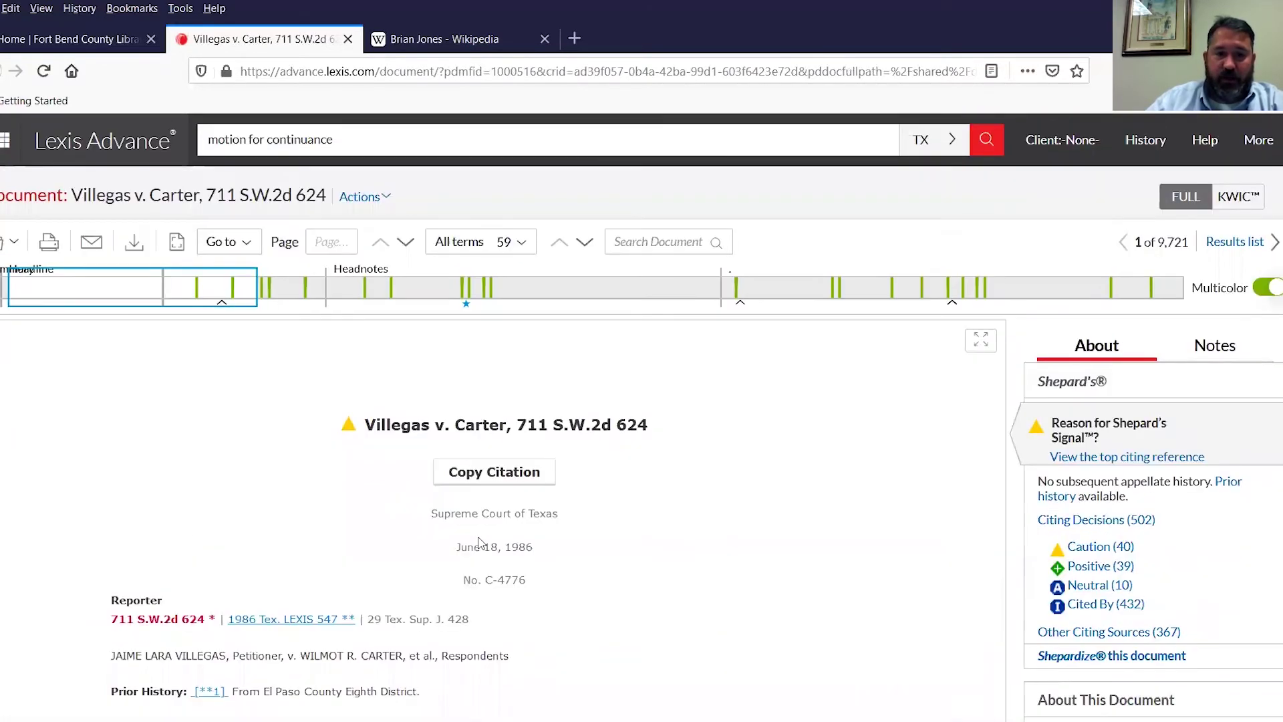
scroll(479, 541, "down", 3)
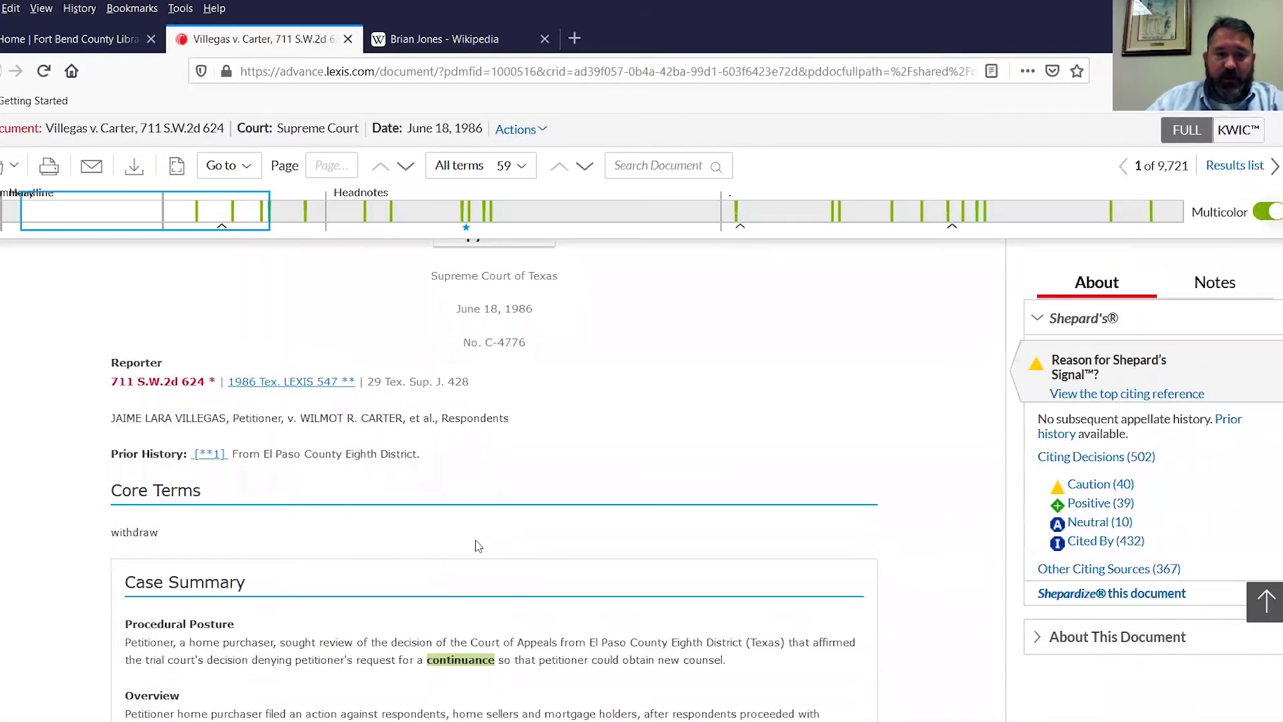
scroll(479, 549, "down", 1)
scroll(479, 545, "down", 1)
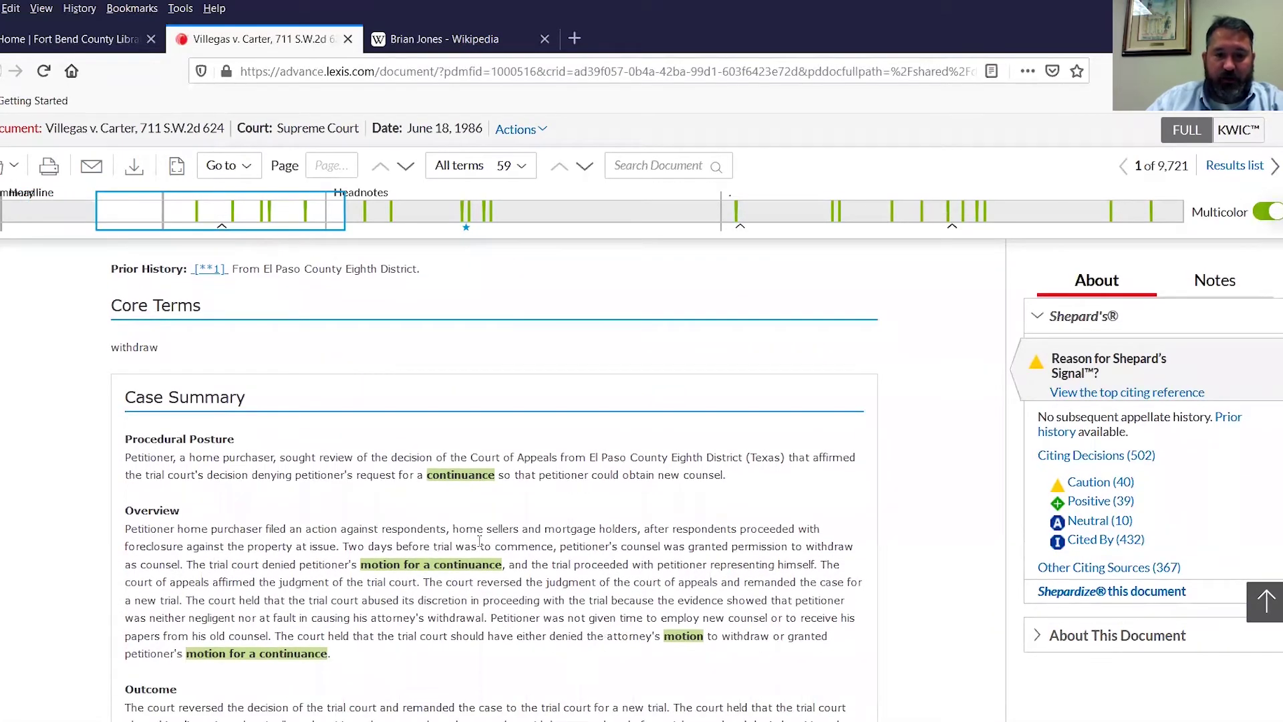
scroll(478, 541, "down", 2)
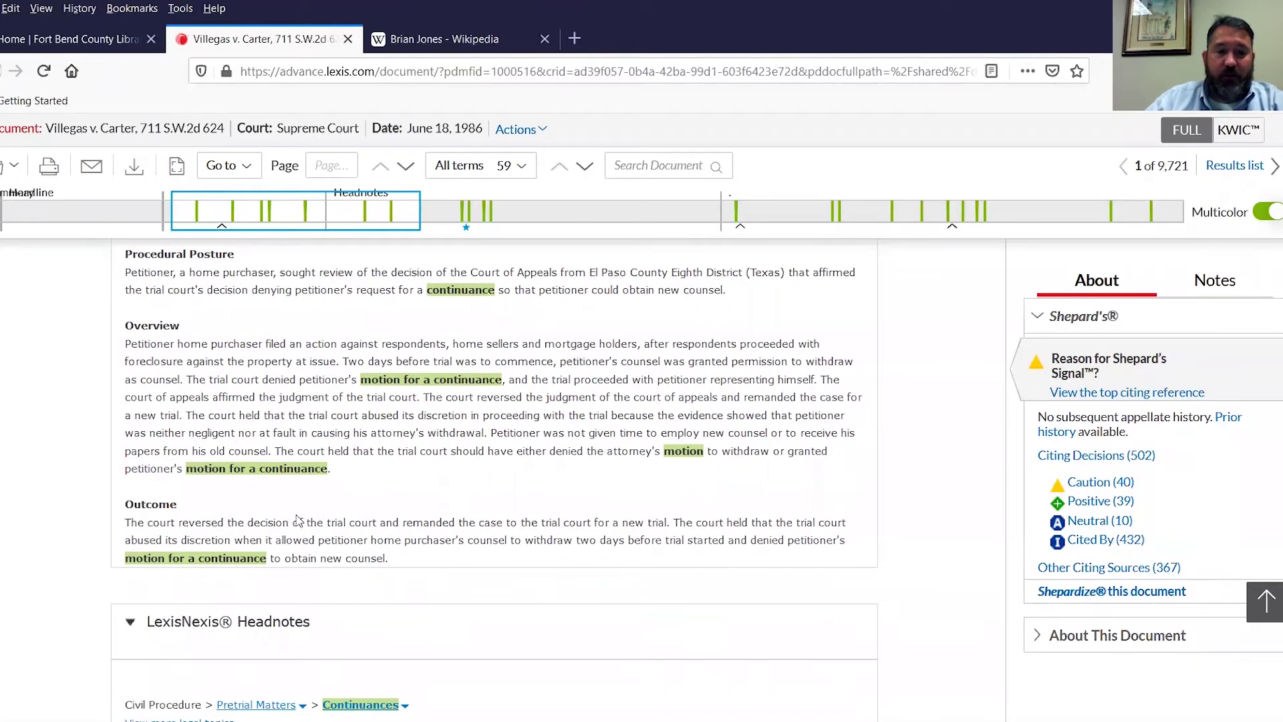
scroll(298, 521, "up", 1)
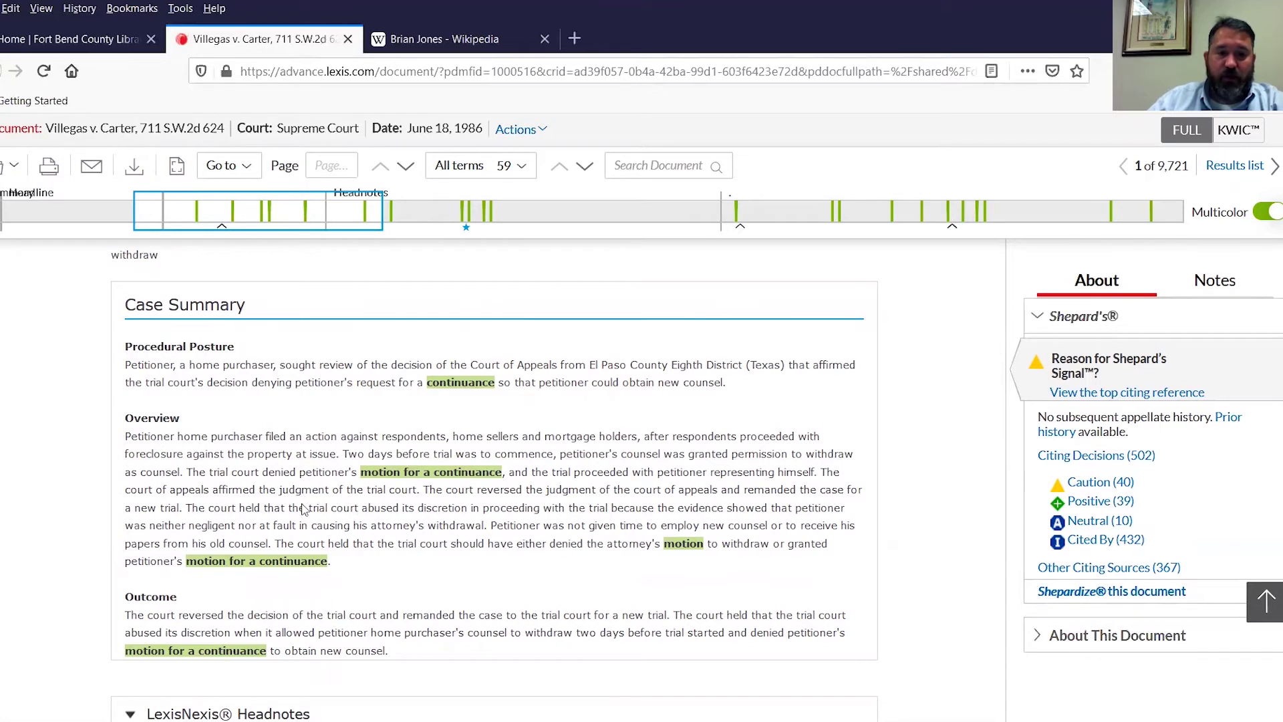
scroll(303, 502, "down", 5)
scroll(303, 505, "up", 4)
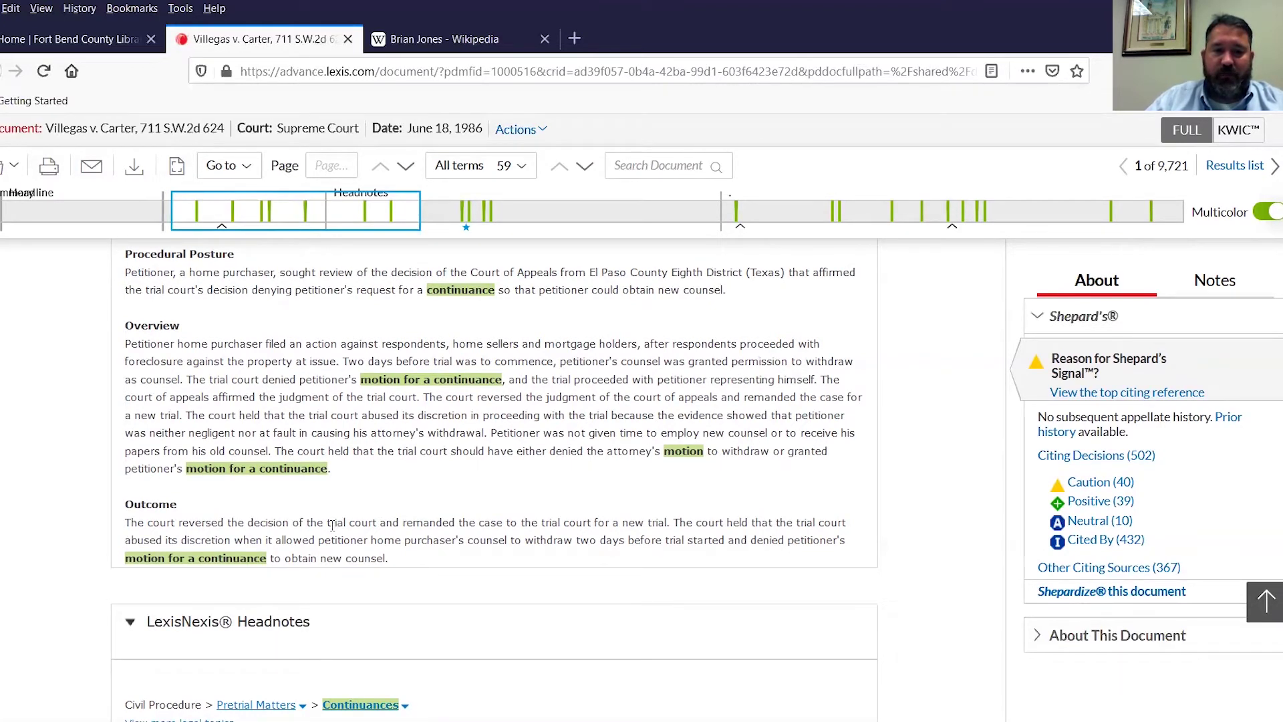
- Read through the LexisNexis Headnotes and the beginning of the Opinion in the open case
scroll(329, 527, "down", 7)
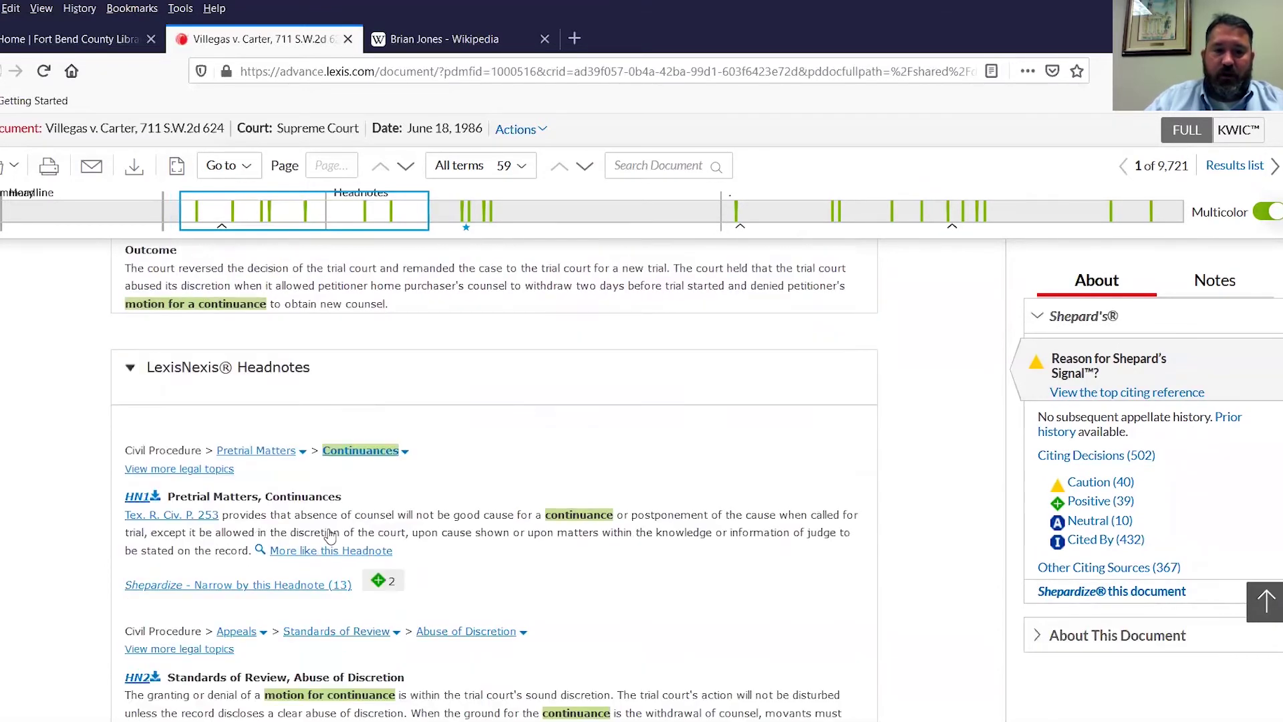
scroll(328, 528, "down", 3)
scroll(327, 528, "up", 3)
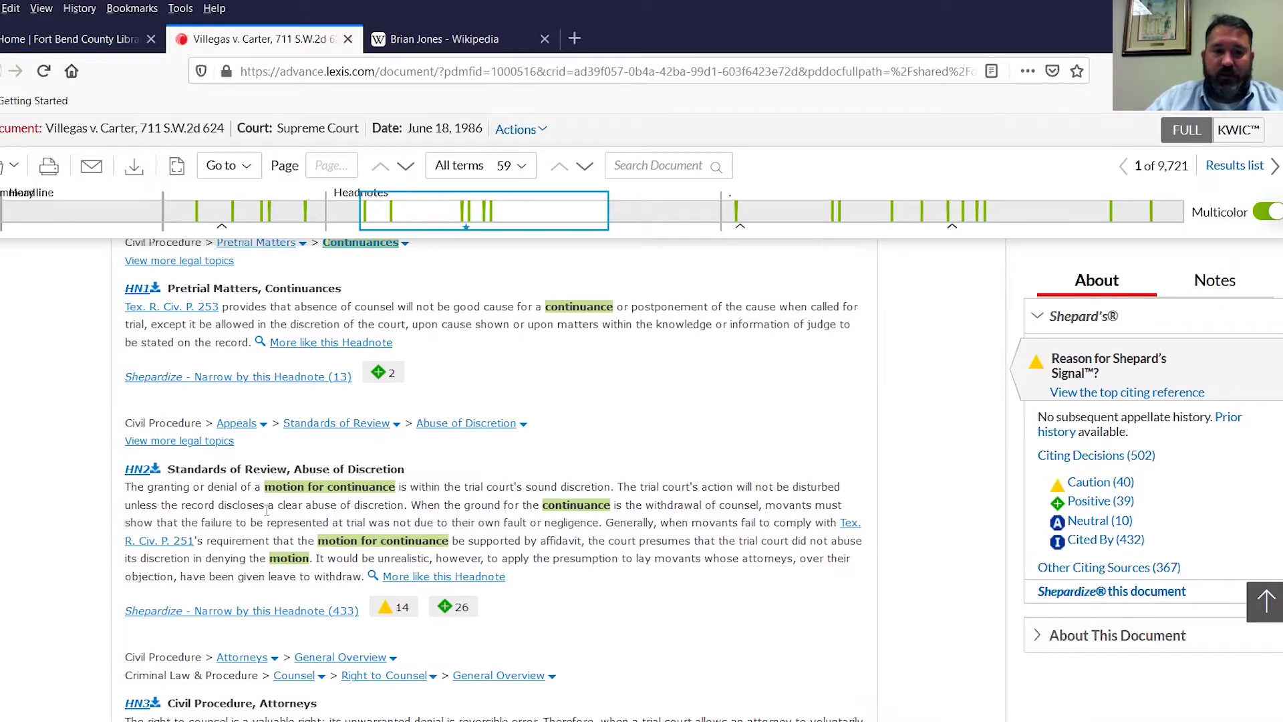
scroll(214, 498, "down", 9)
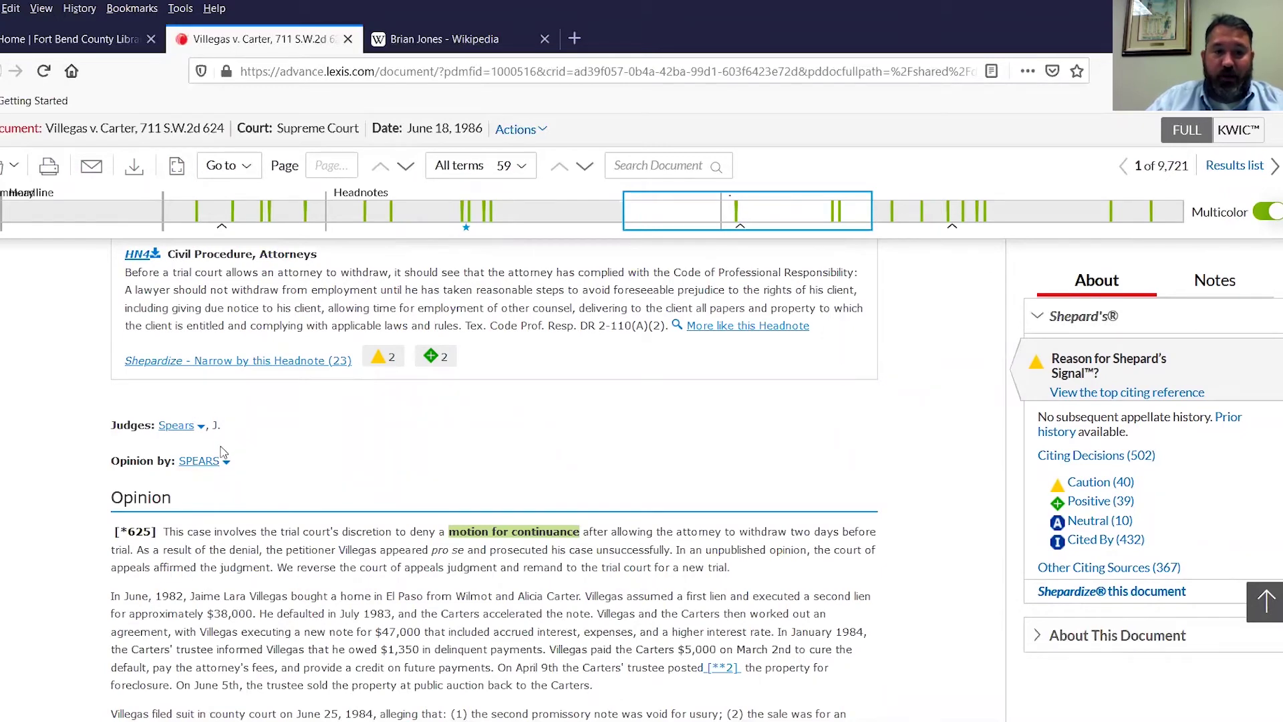
scroll(224, 452, "down", 2)
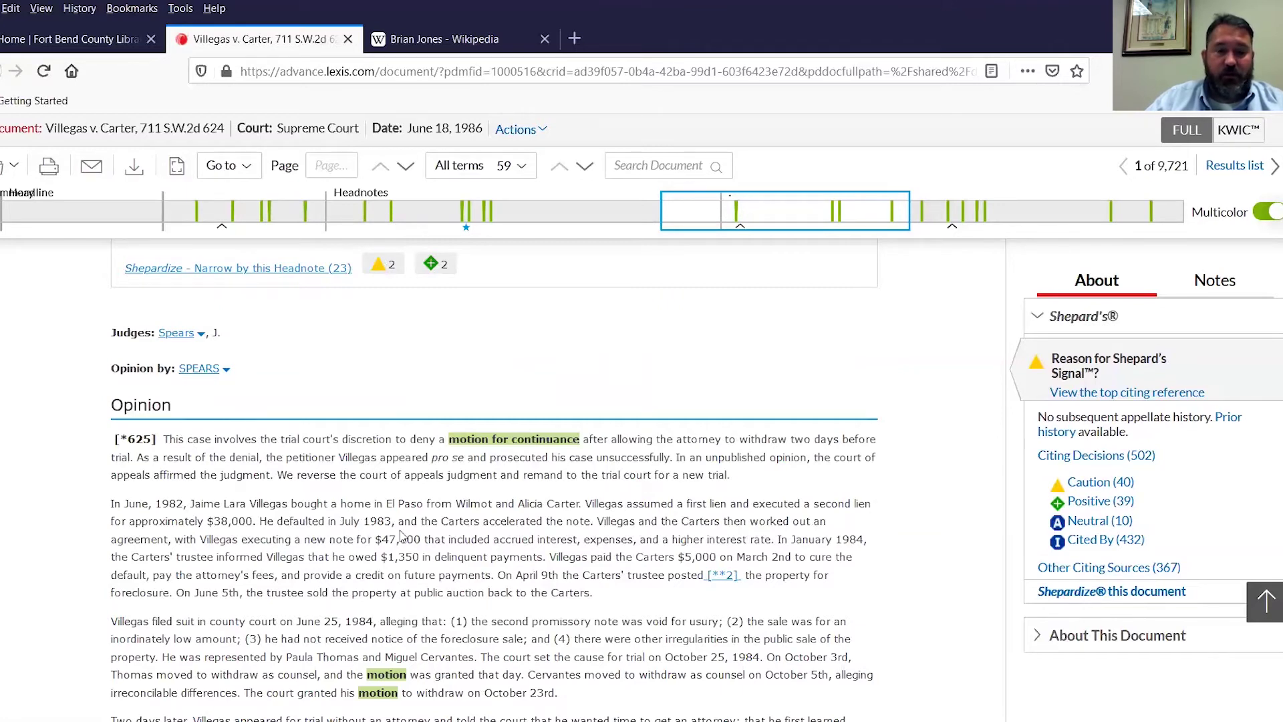
scroll(391, 557, "up", 5)
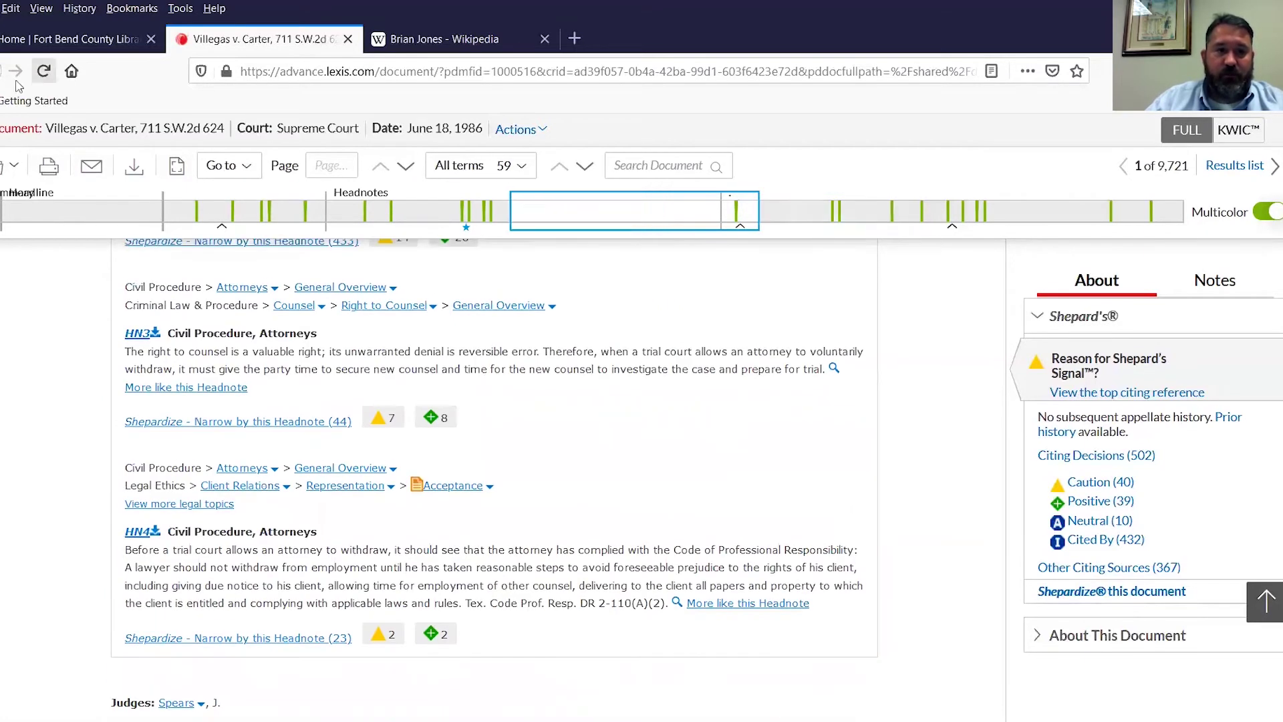
- Return to the search results and switch the result category from Cases to Statutes and Legislation
key("alt+Left")
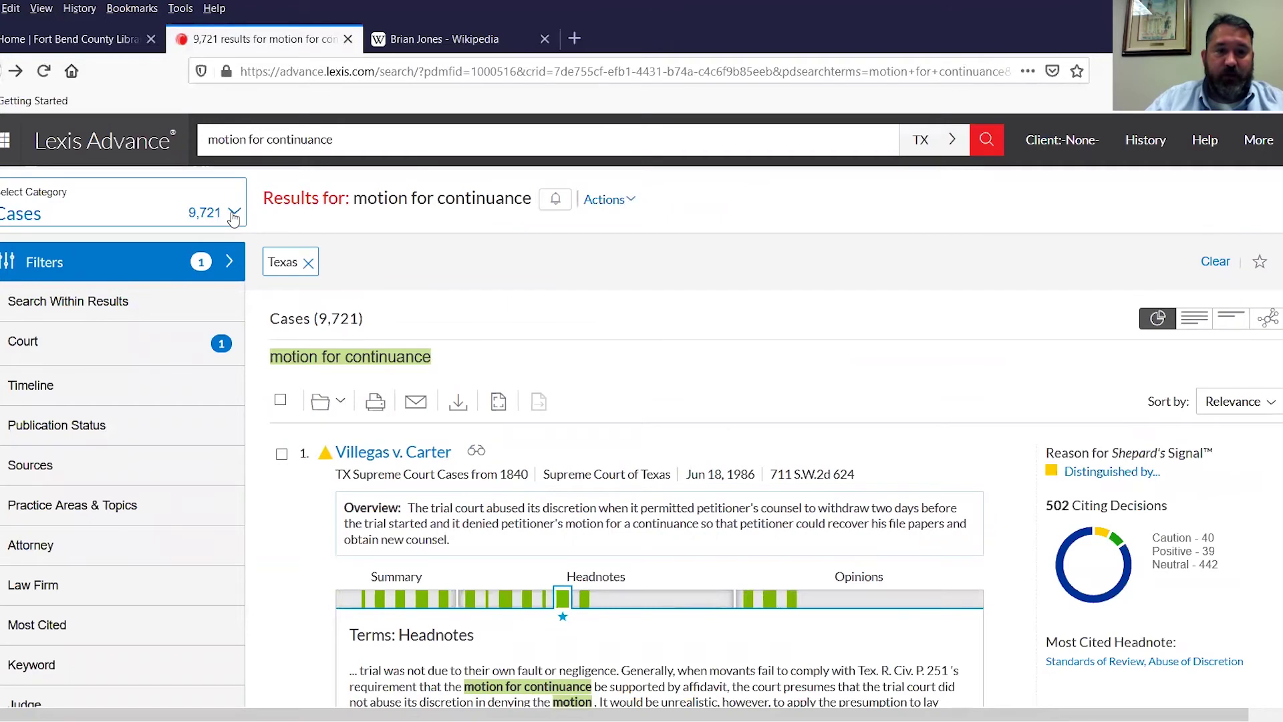
left_click(233, 214)
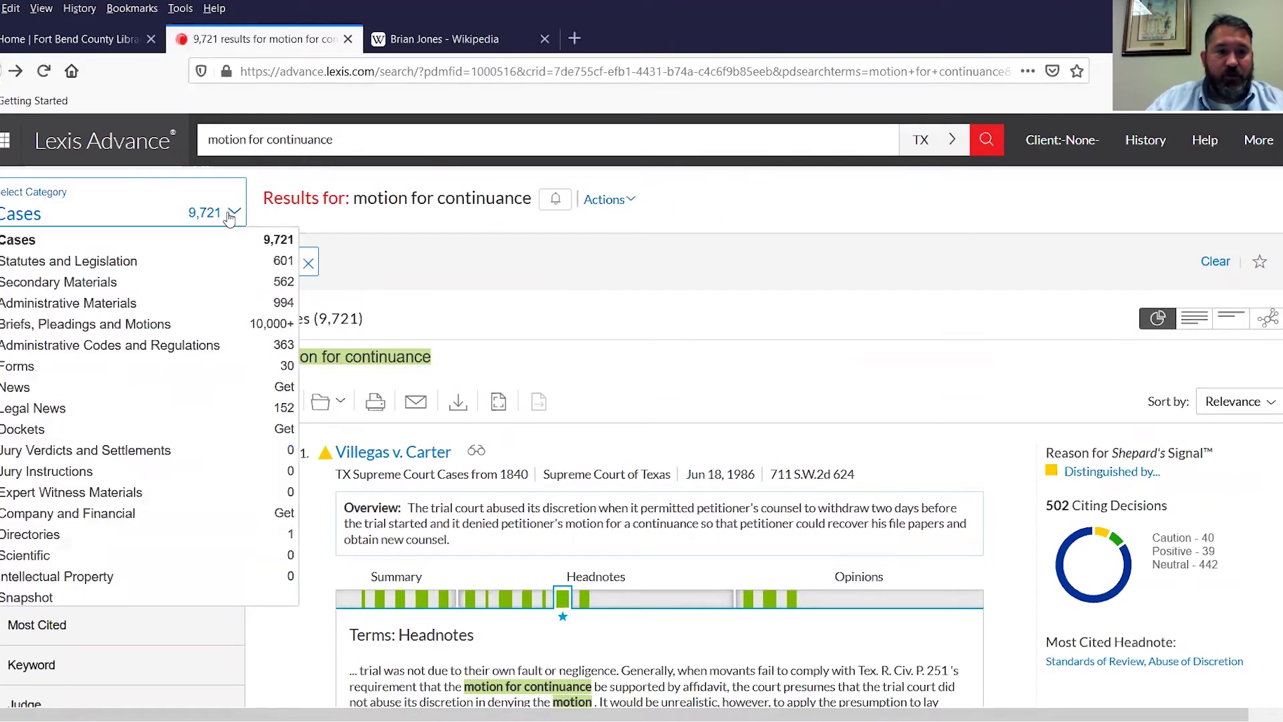
left_click(82, 267)
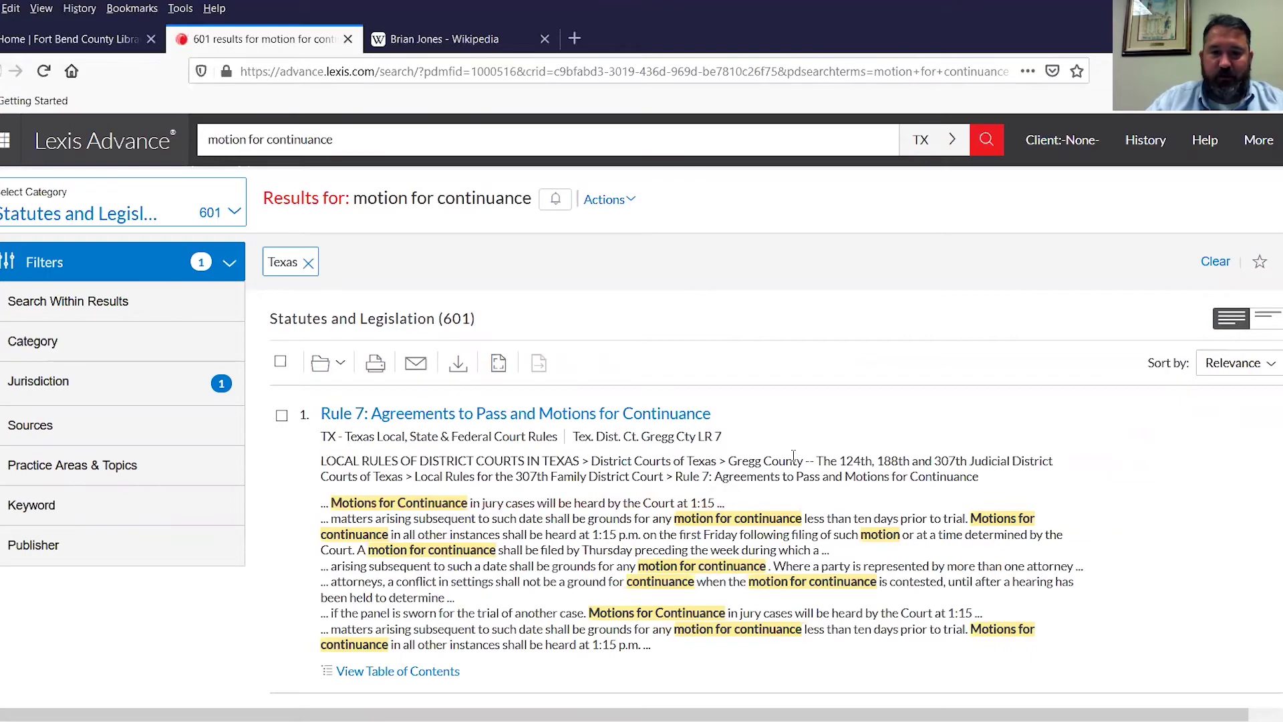
- Browse the first page of Statutes and Legislation results for court rules on motions for continuance
scroll(791, 455, "down", 6)
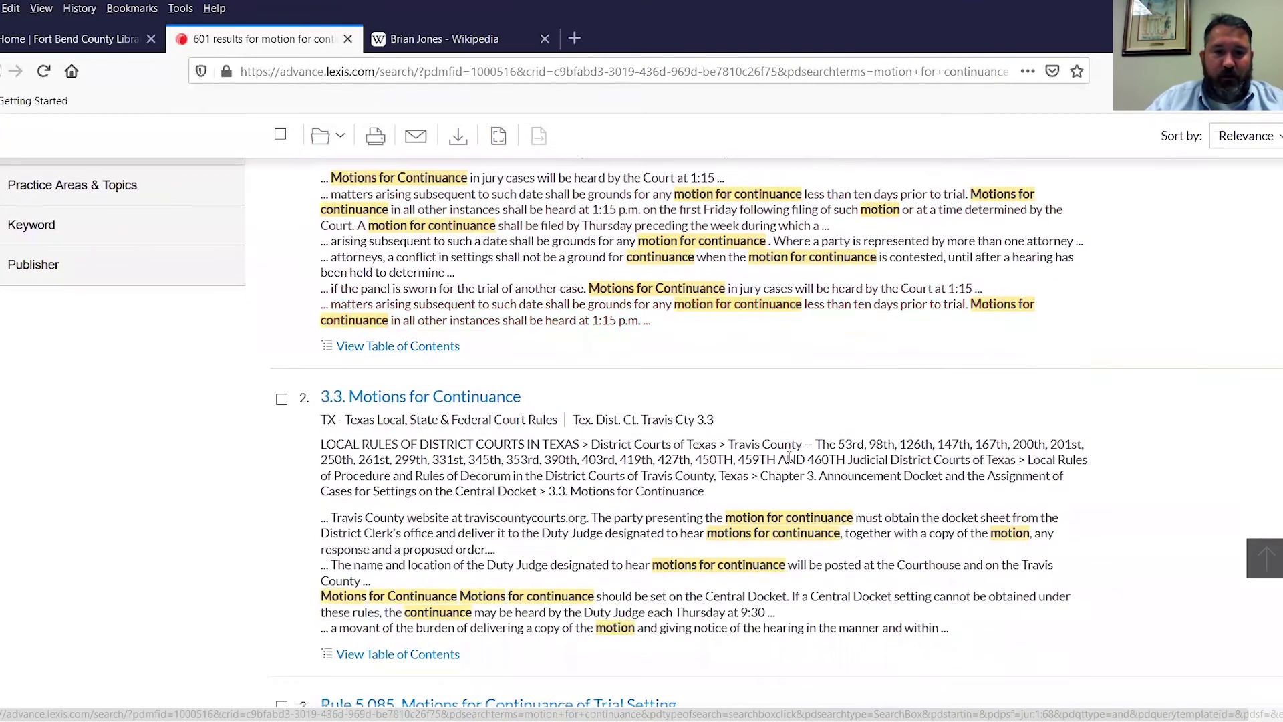
scroll(791, 461, "up", 6)
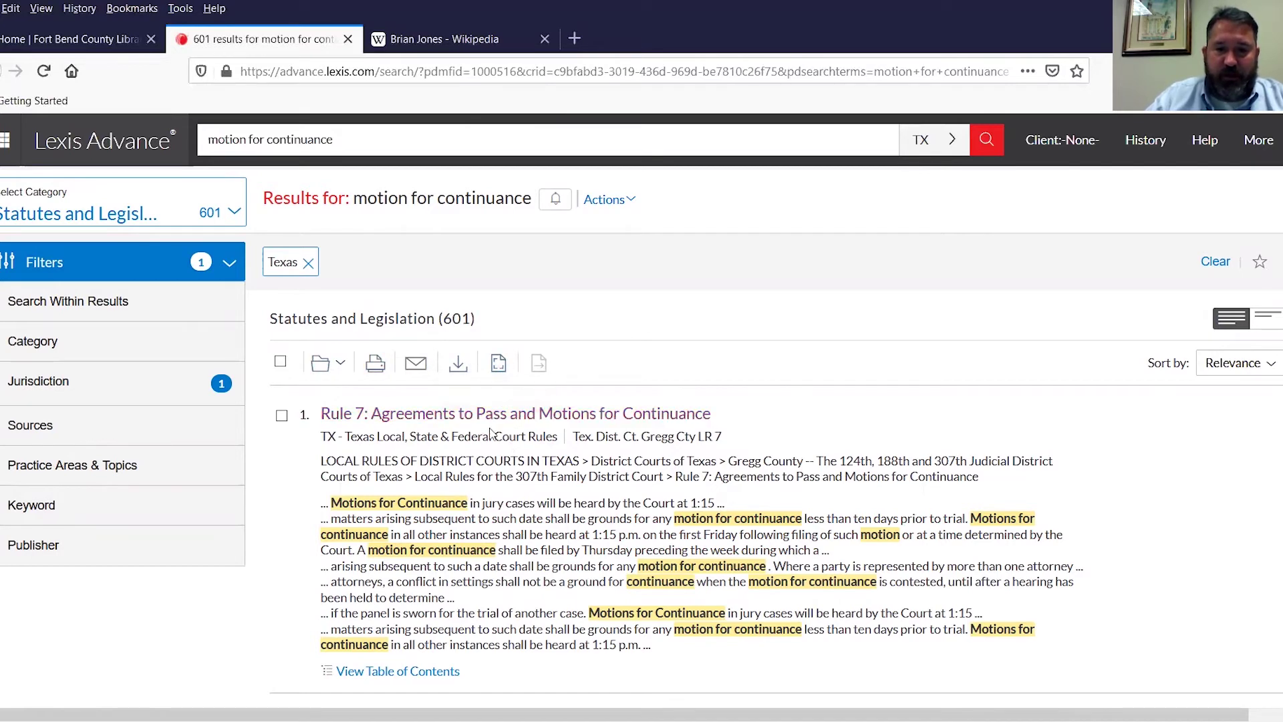
scroll(501, 394, "down", 2)
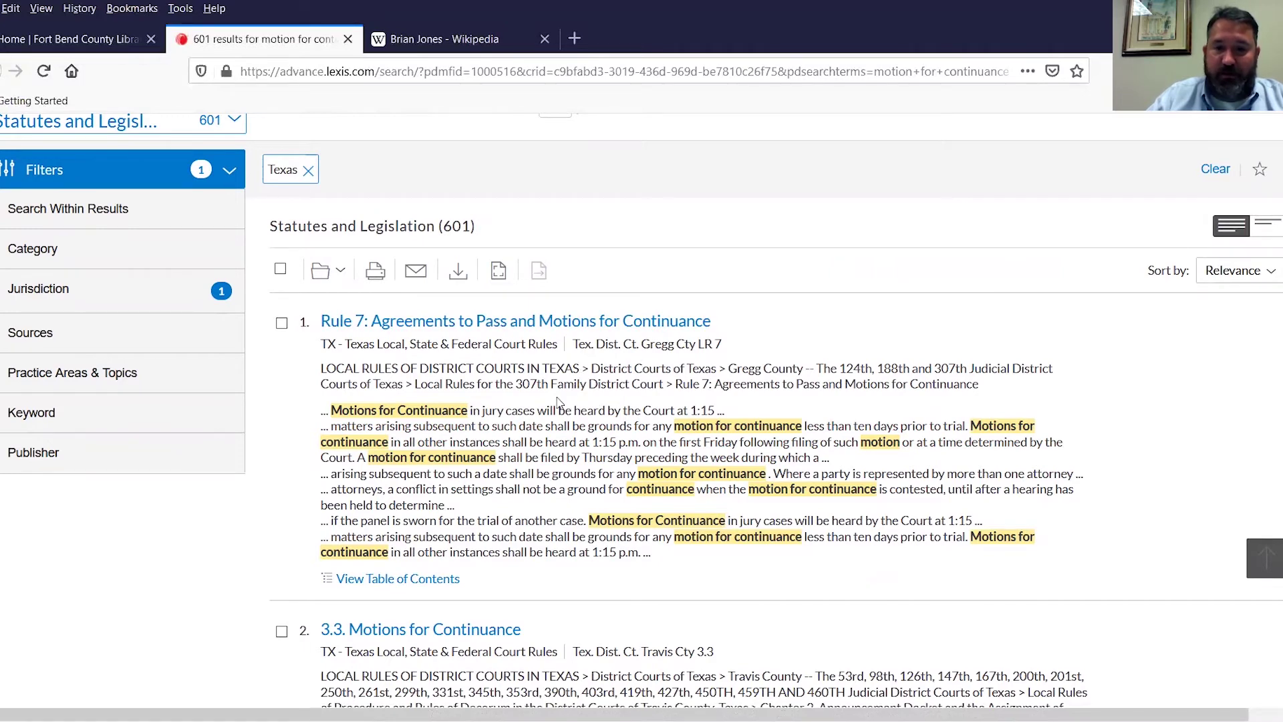
scroll(555, 401, "down", 3)
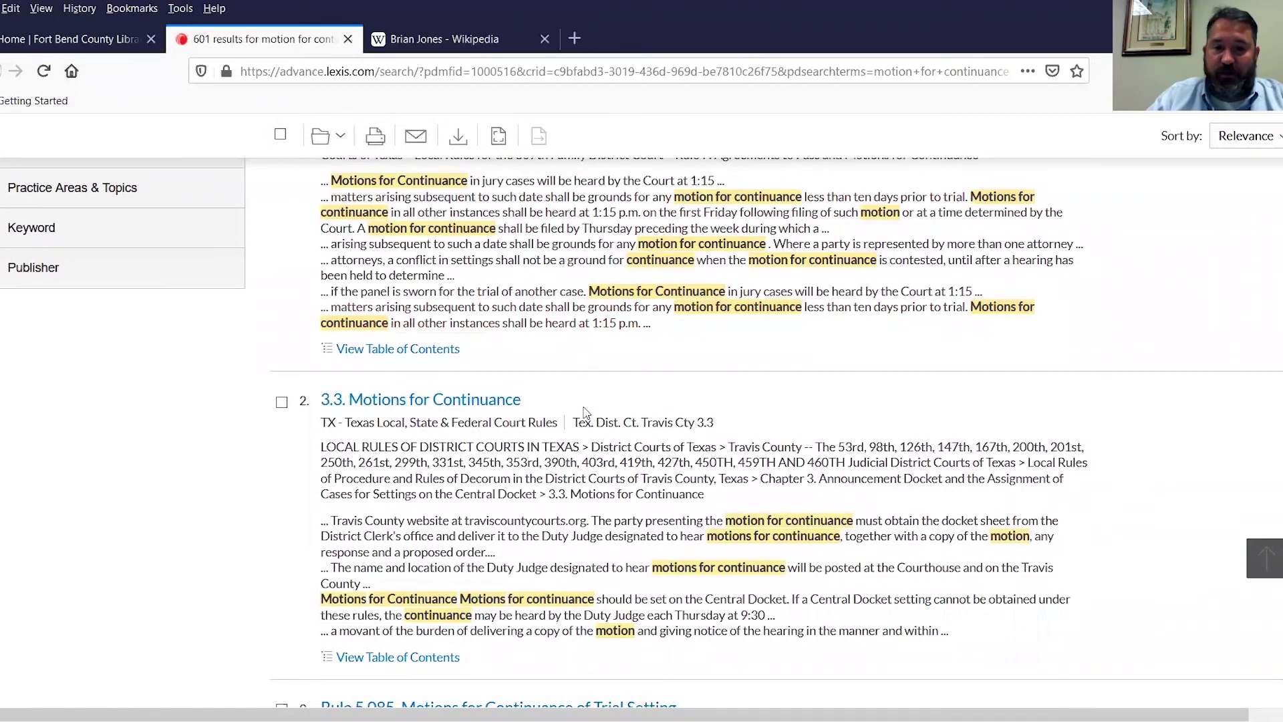
scroll(584, 411, "down", 5)
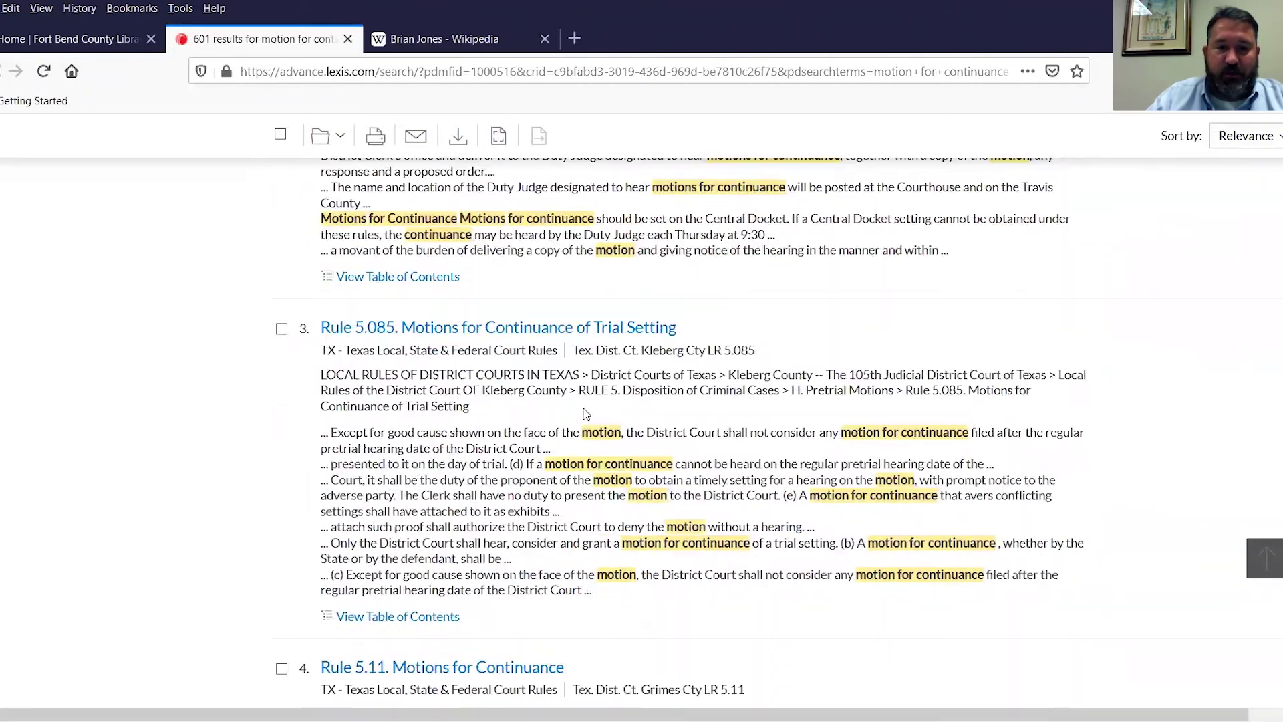
scroll(583, 413, "down", 6)
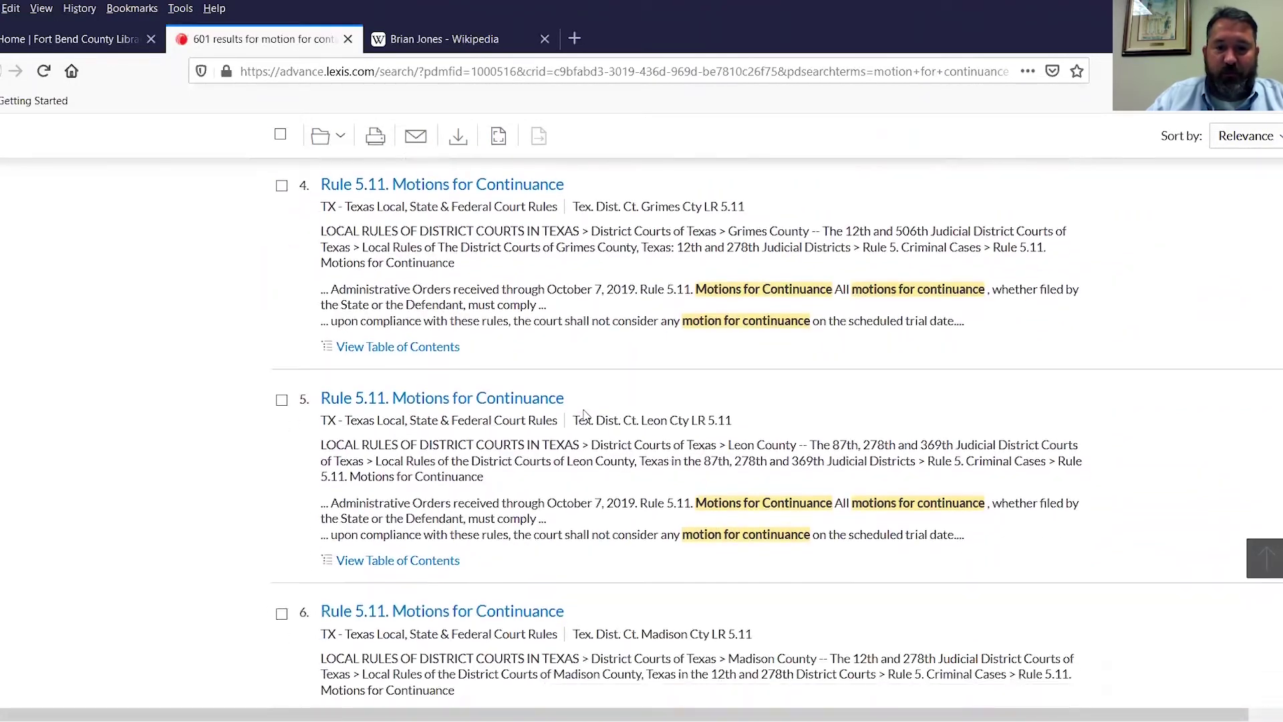
scroll(584, 414, "down", 3)
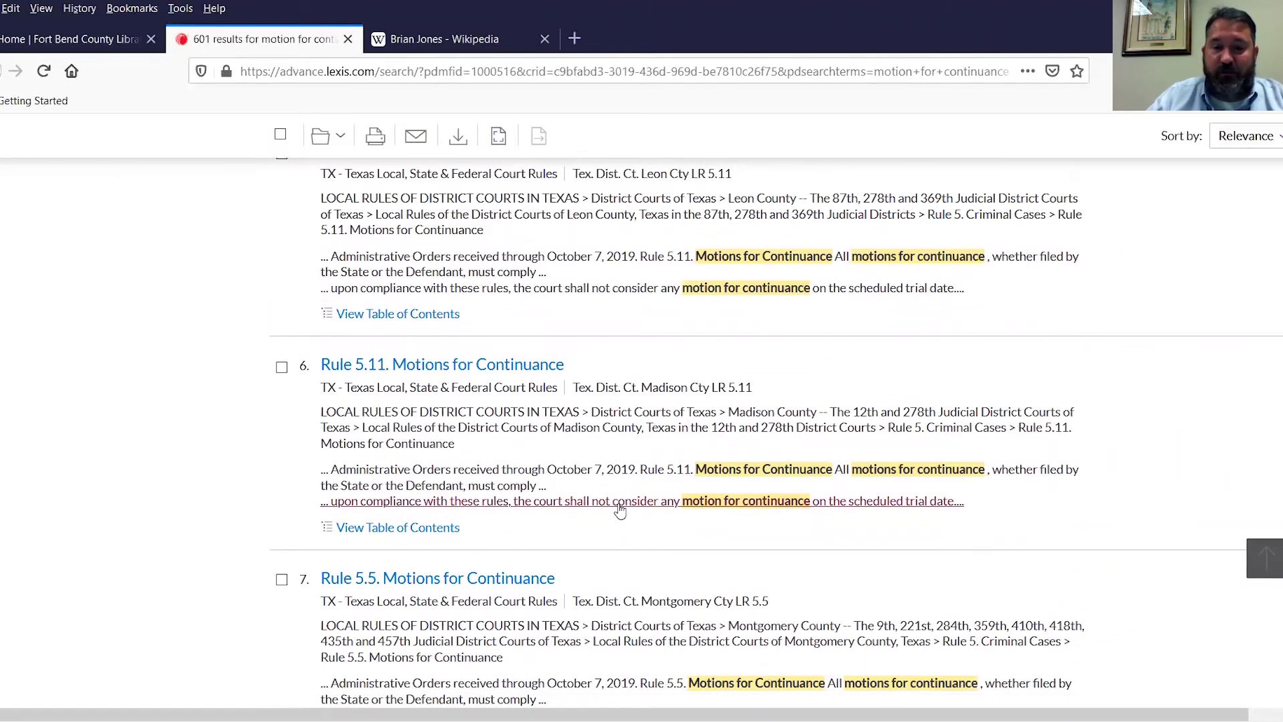
scroll(619, 504, "down", 3)
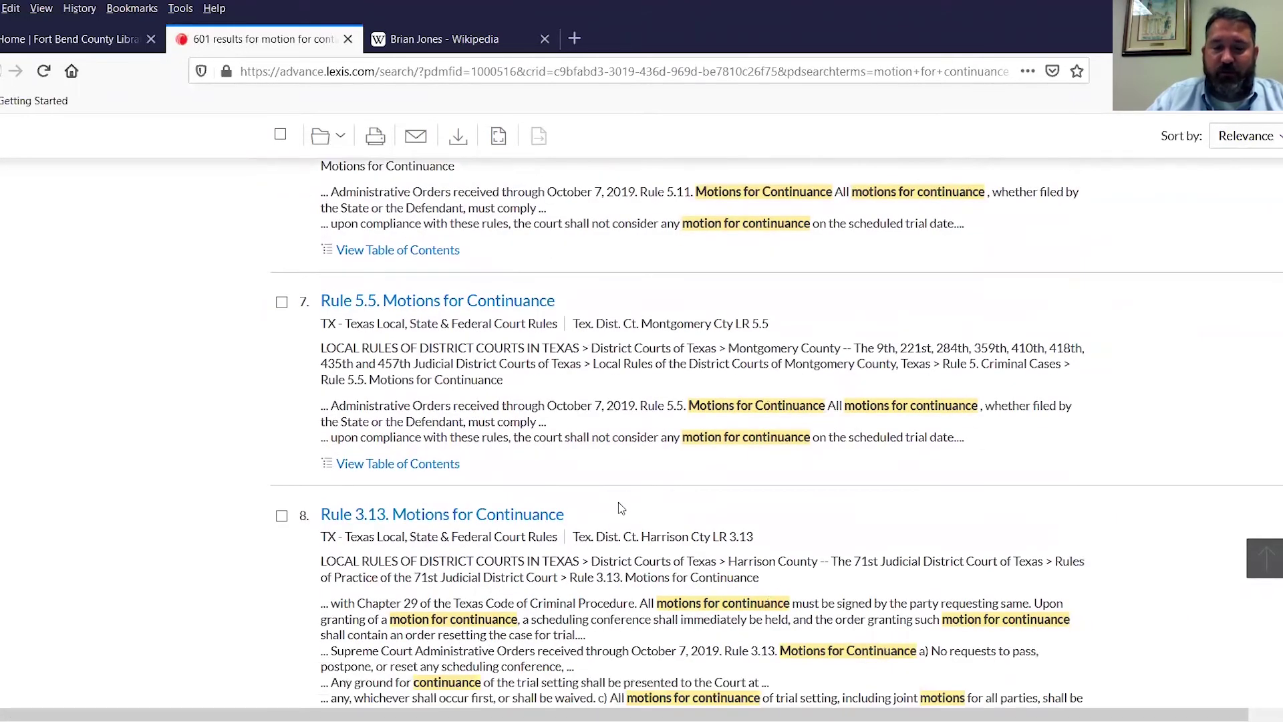
scroll(620, 508, "down", 6)
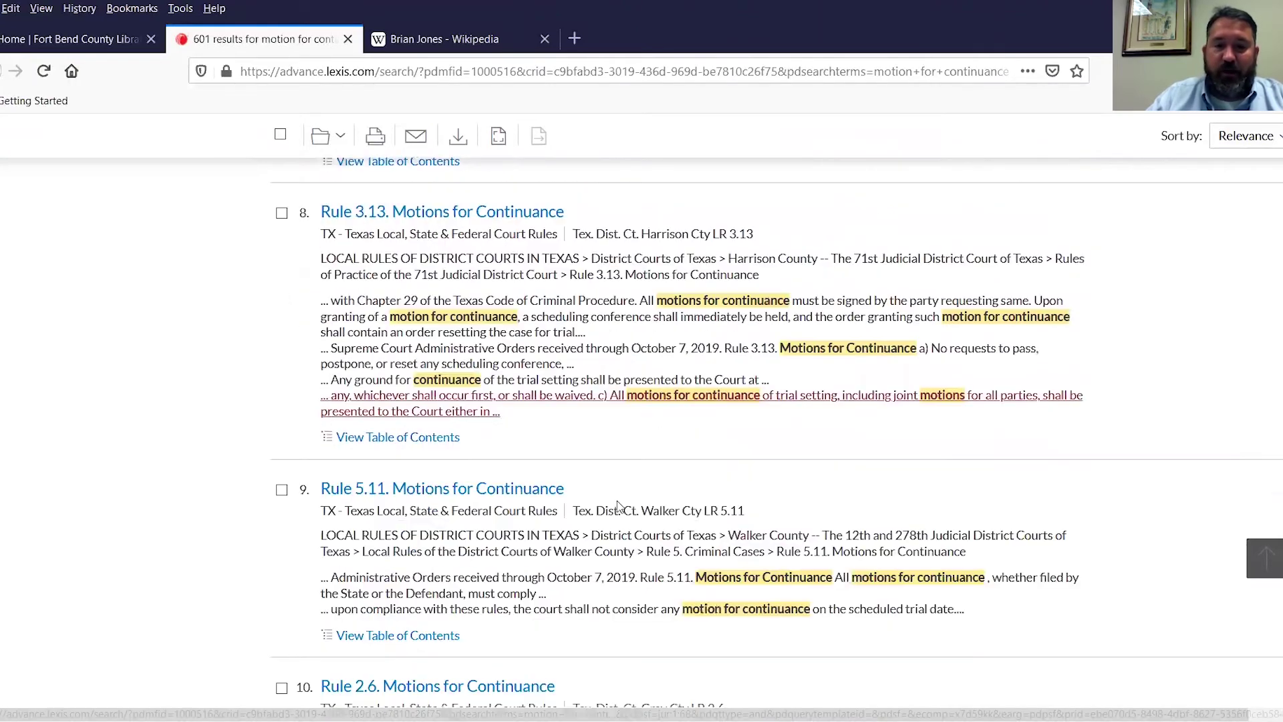
scroll(619, 506, "down", 3)
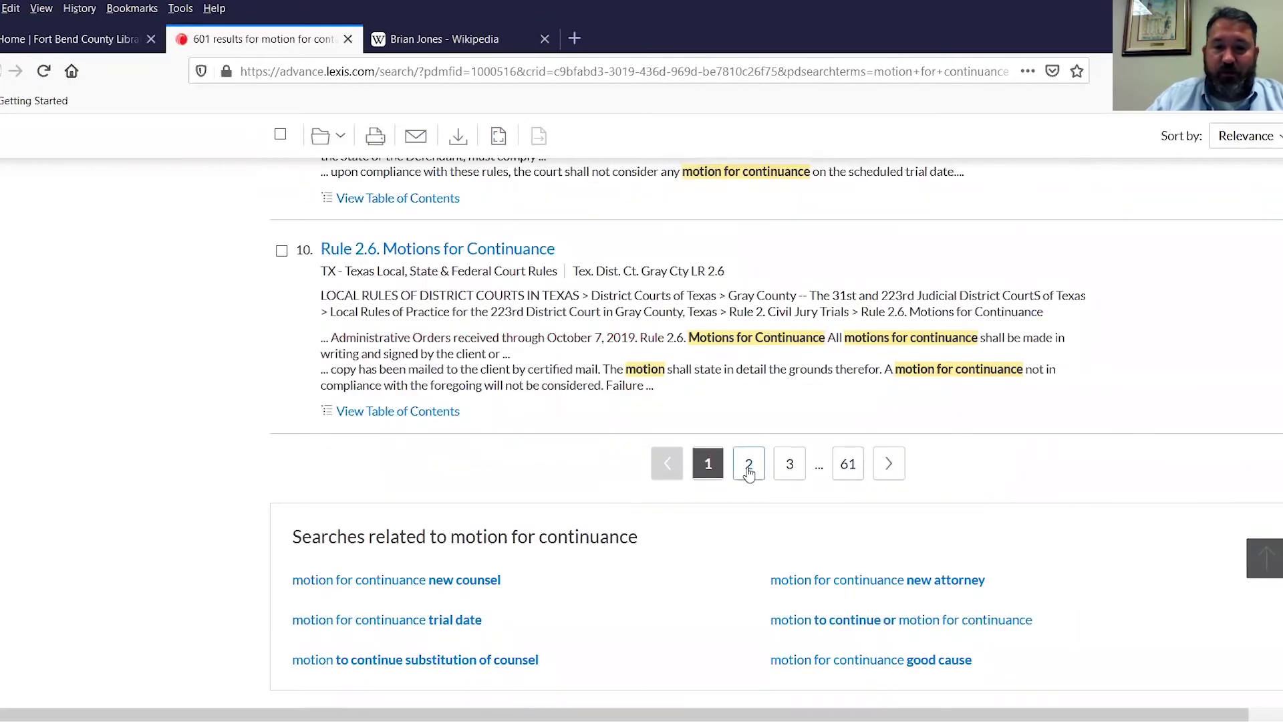
- Go to page 2 of the Statutes and Legislation results and look through its listed local rules
left_click(749, 471)
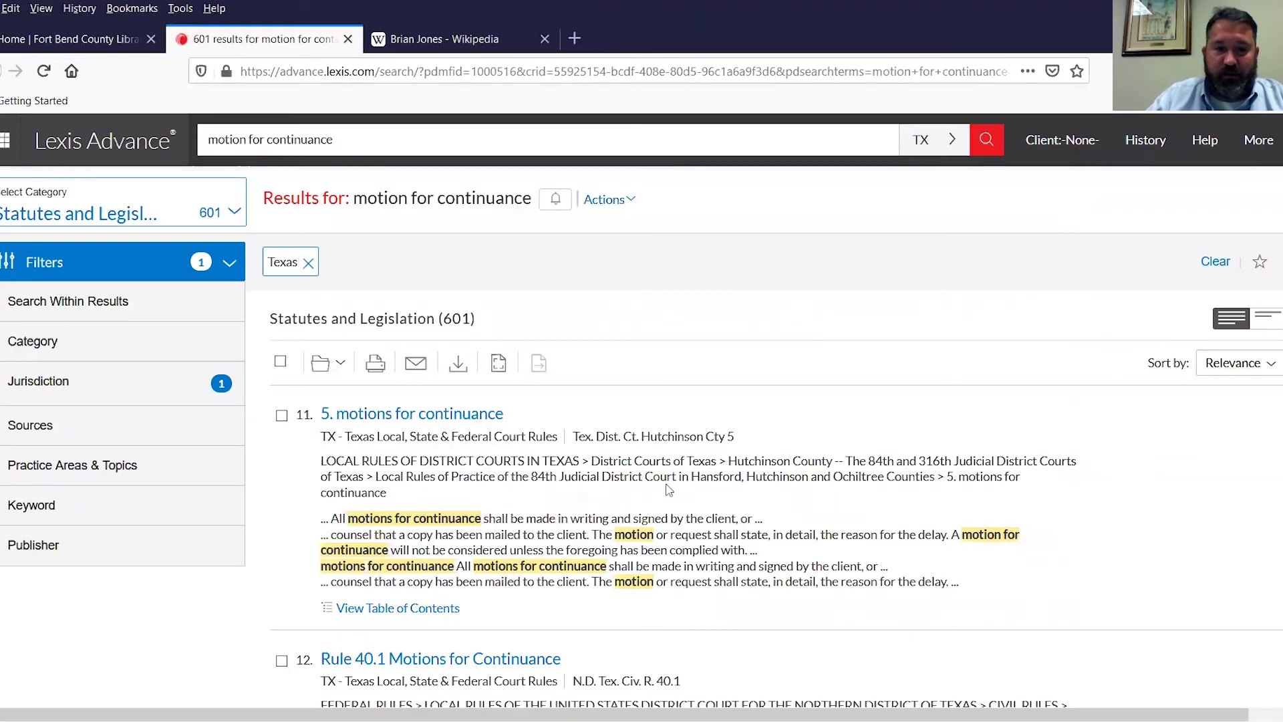
scroll(668, 490, "down", 6)
scroll(668, 490, "down", 10)
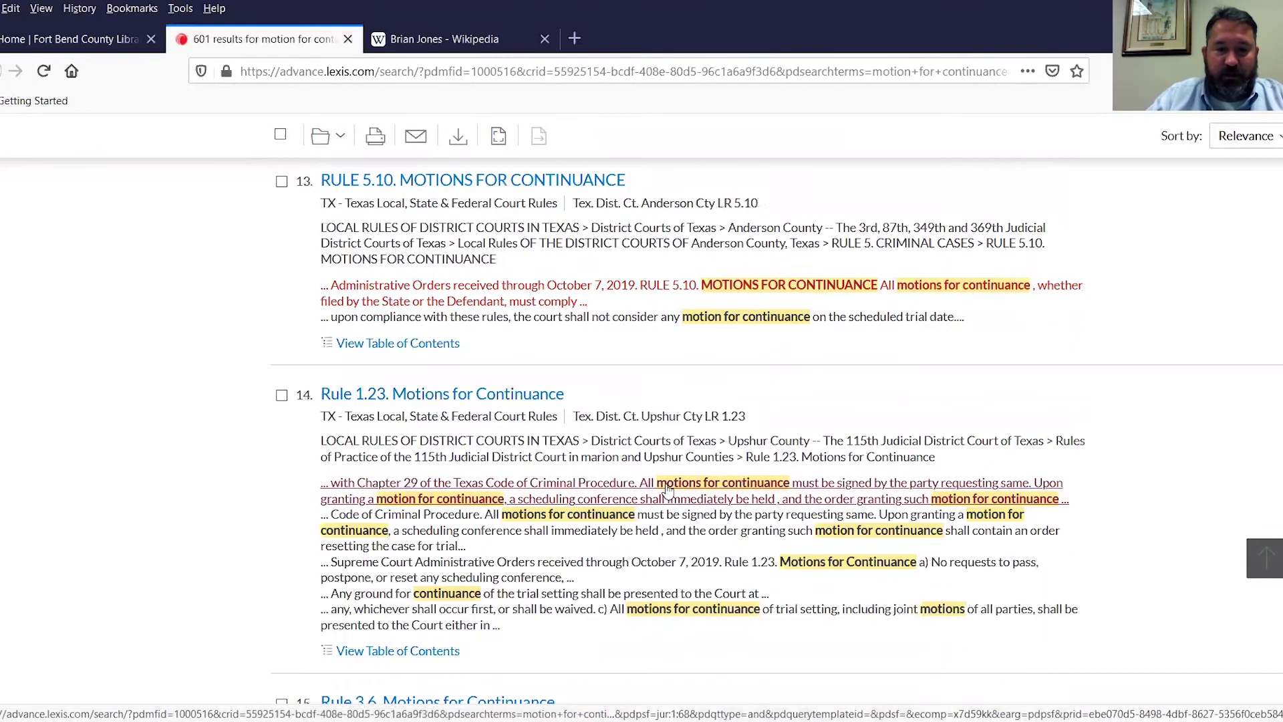
scroll(668, 490, "down", 8)
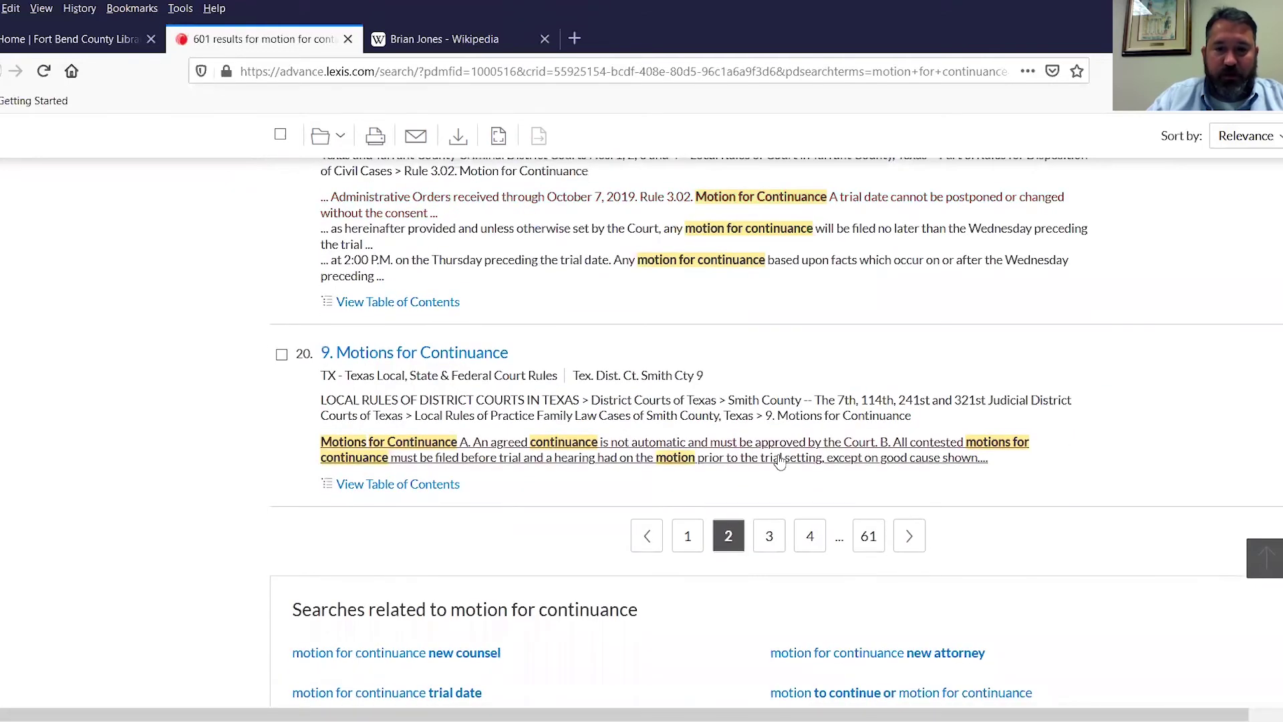
- Go to page 3 of the results and open Rule 251 Continuance from the Texas Rules of Civil Procedure
left_click(771, 539)
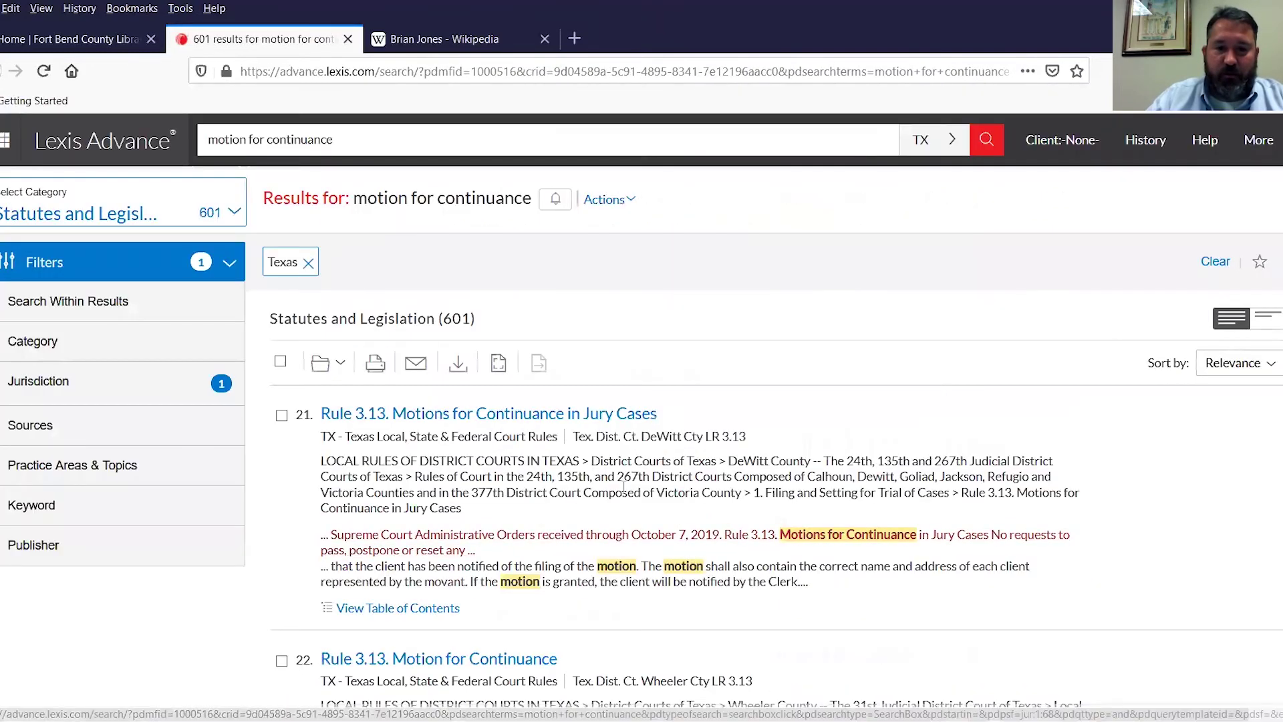
scroll(622, 493, "down", 10)
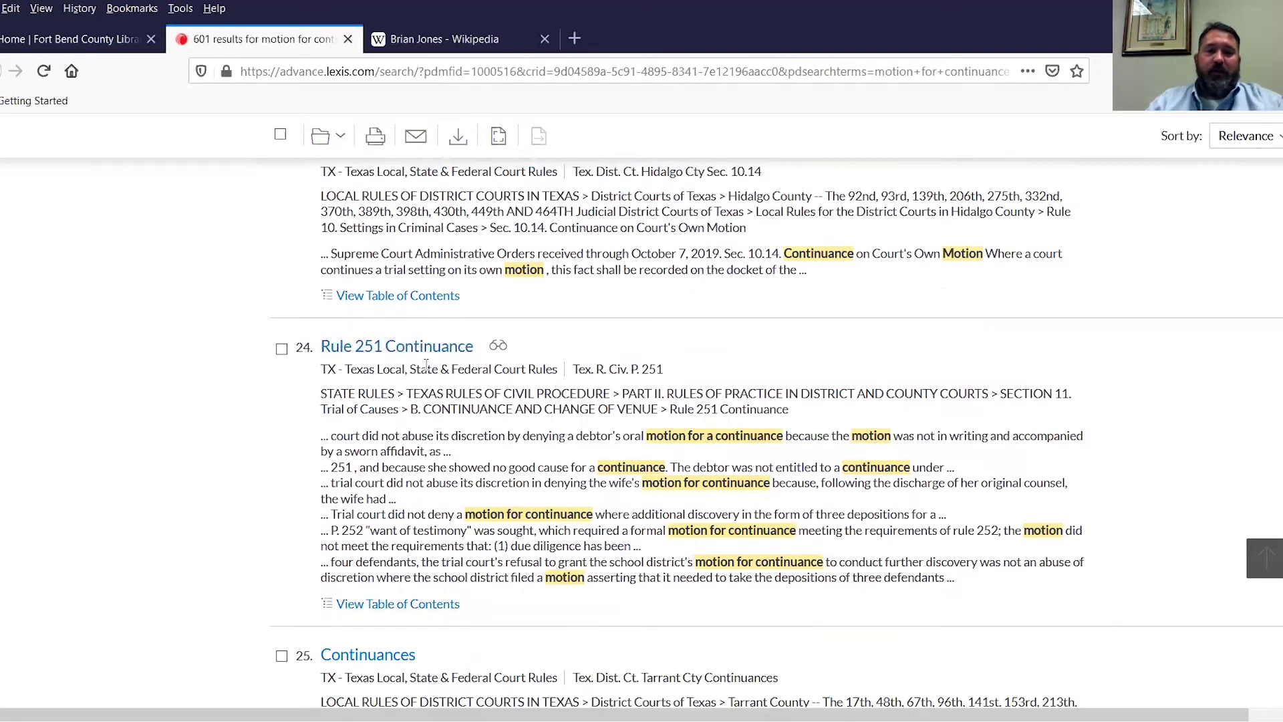
left_click(422, 359)
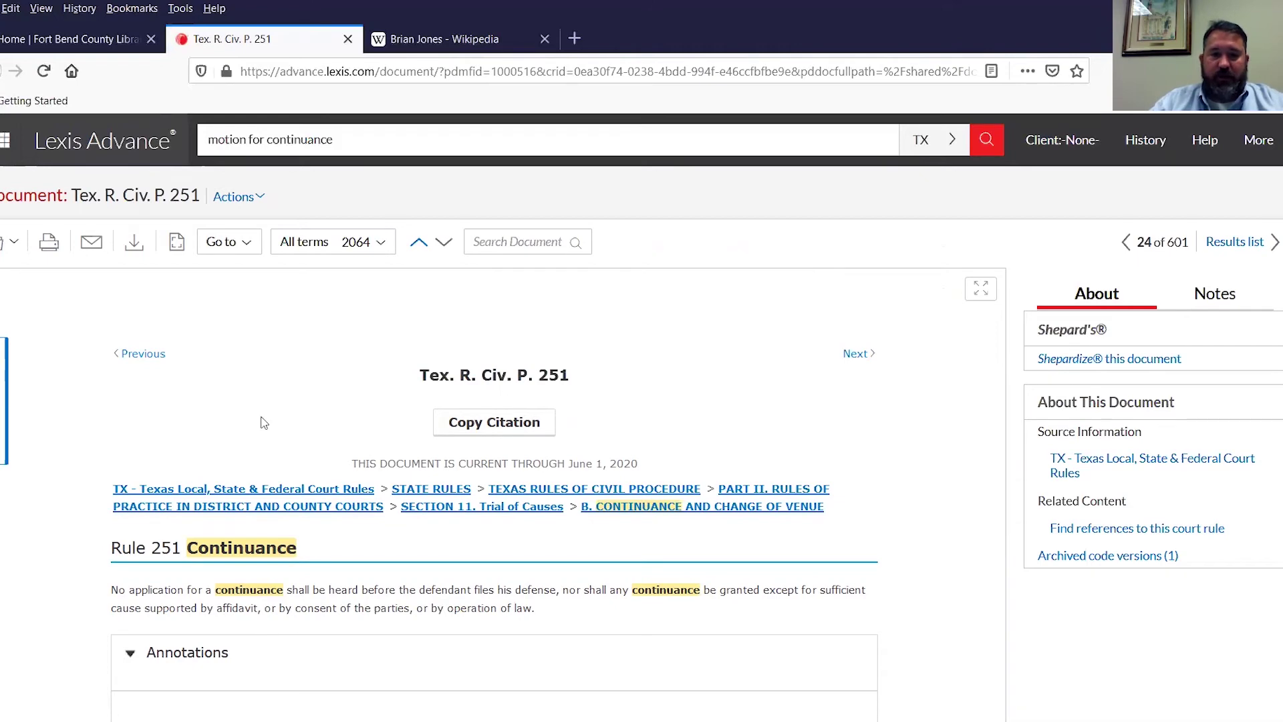
- From Rule 251, open the "B. Continuance and Change of Venue" table of contents and read Rule 252 Application for Continuance
scroll(263, 427, "down", 3)
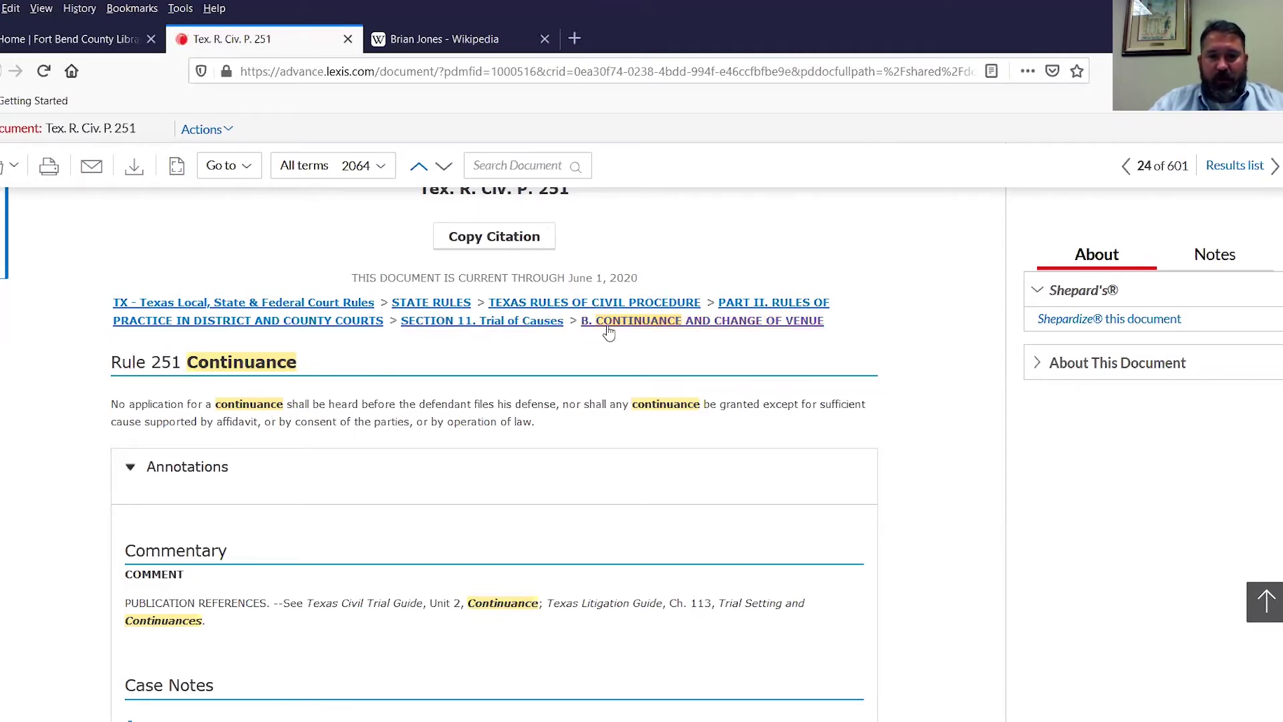
left_click(648, 331)
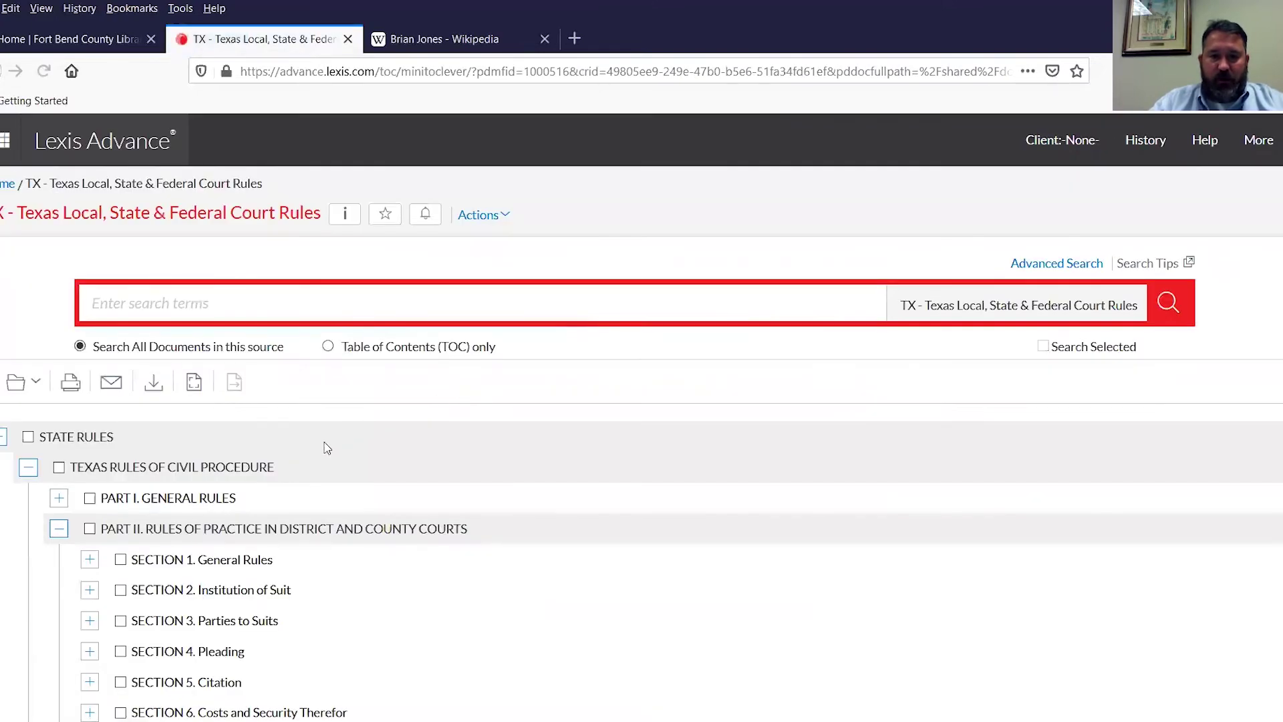
scroll(326, 449, "up", 2)
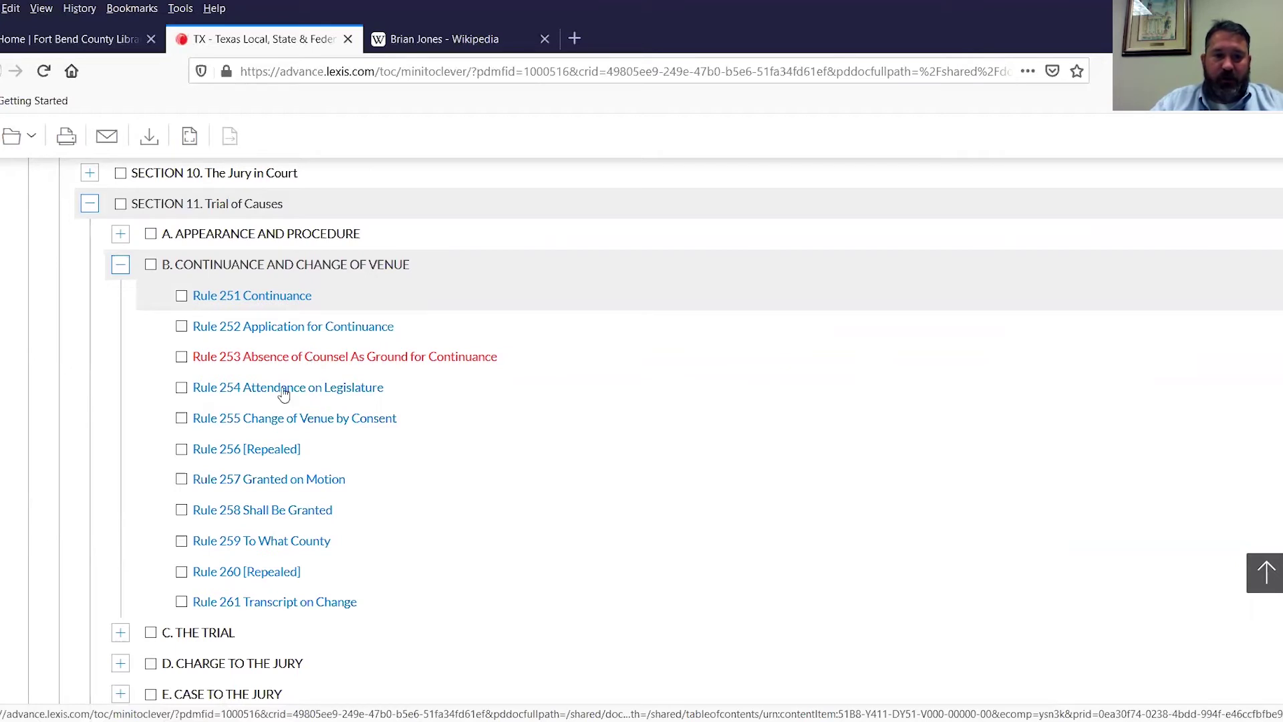
left_click(280, 332)
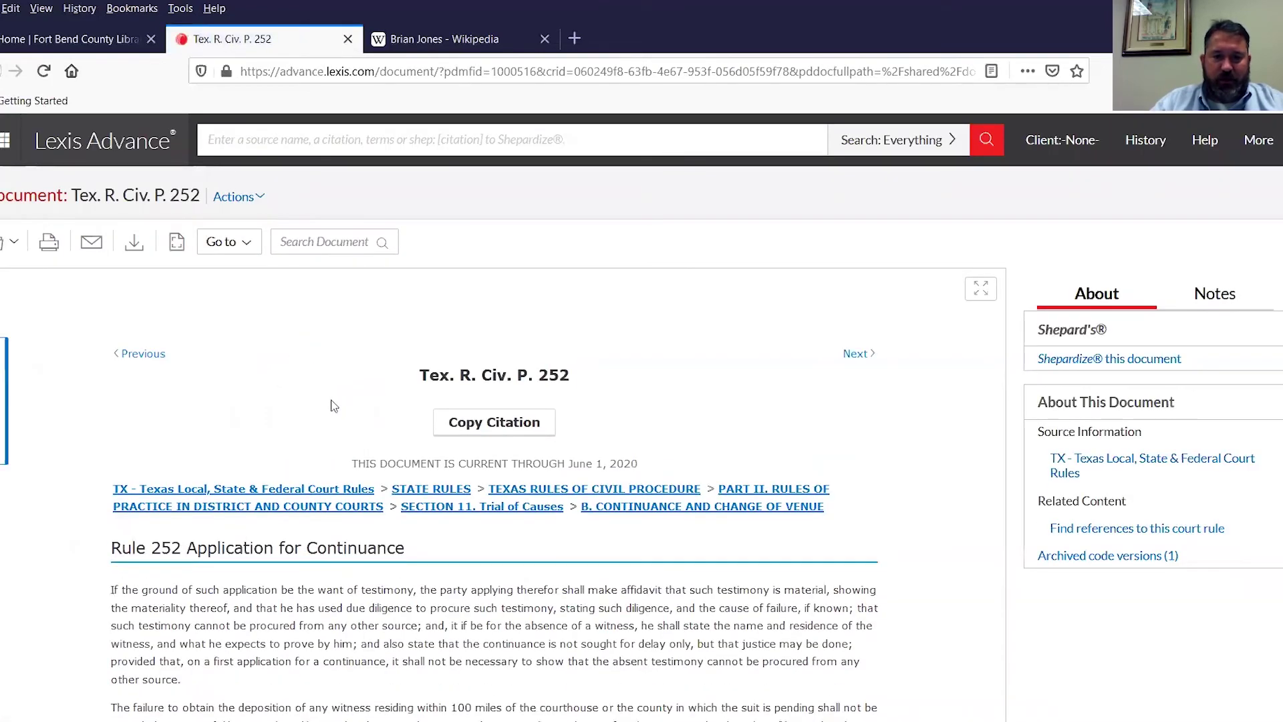
scroll(332, 404, "down", 3)
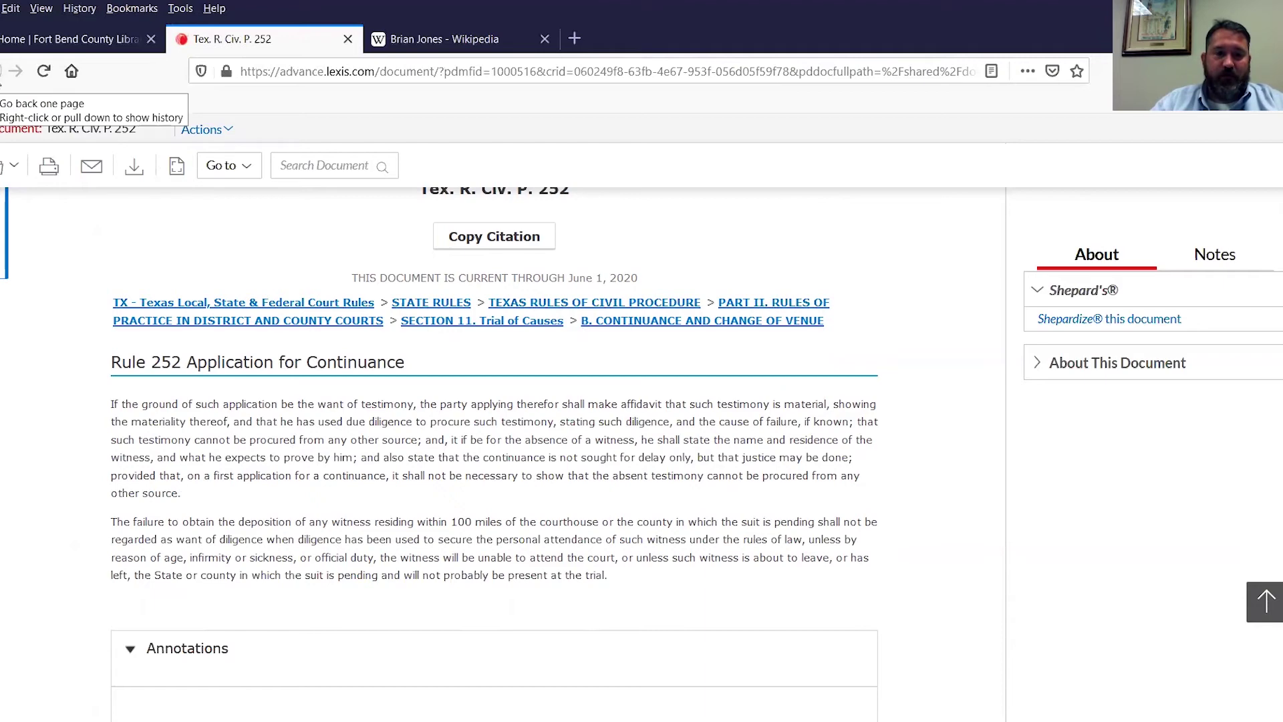
- Return to the motion for continuance search results and switch the result category to Forms
left_click(2, 72)
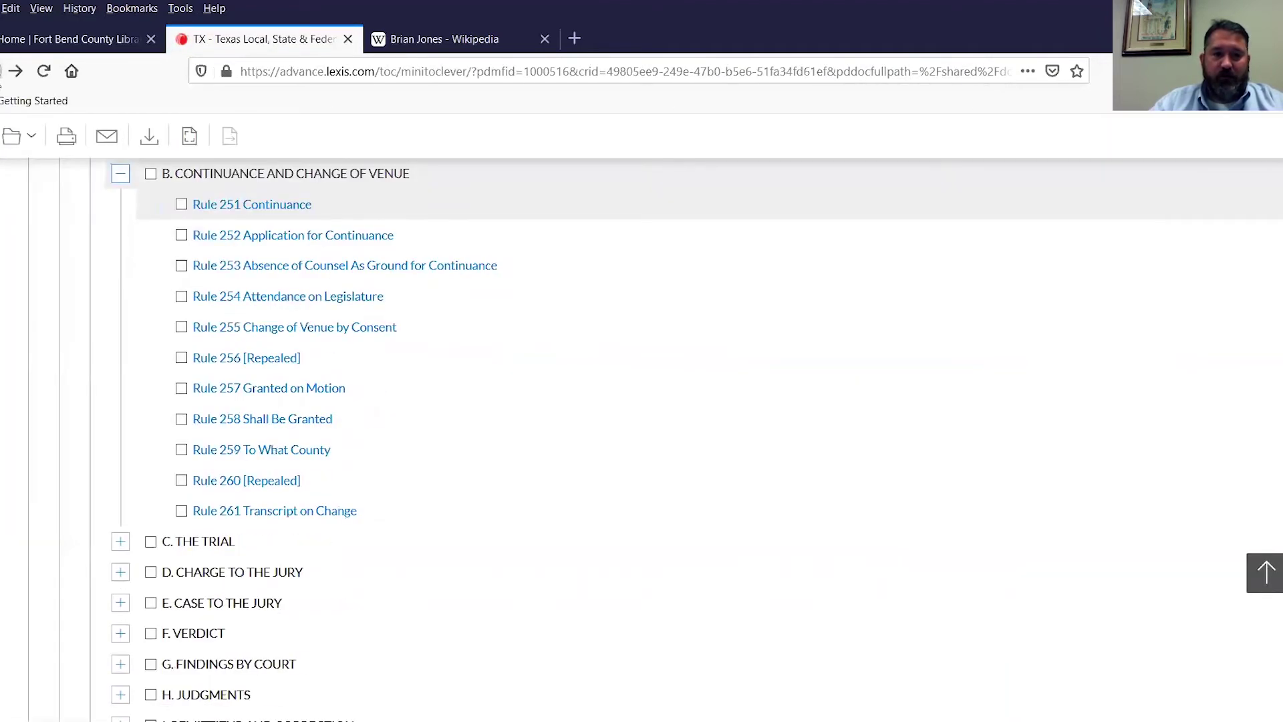
left_click(3, 72)
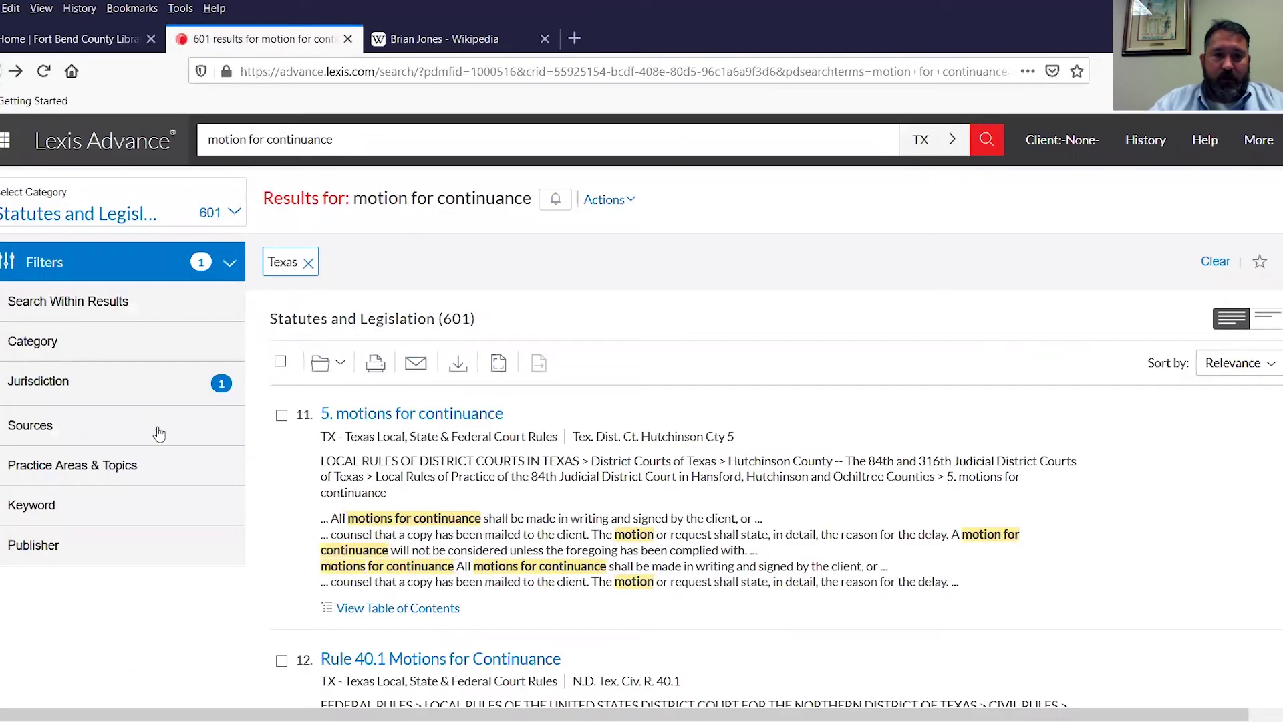
left_click(235, 213)
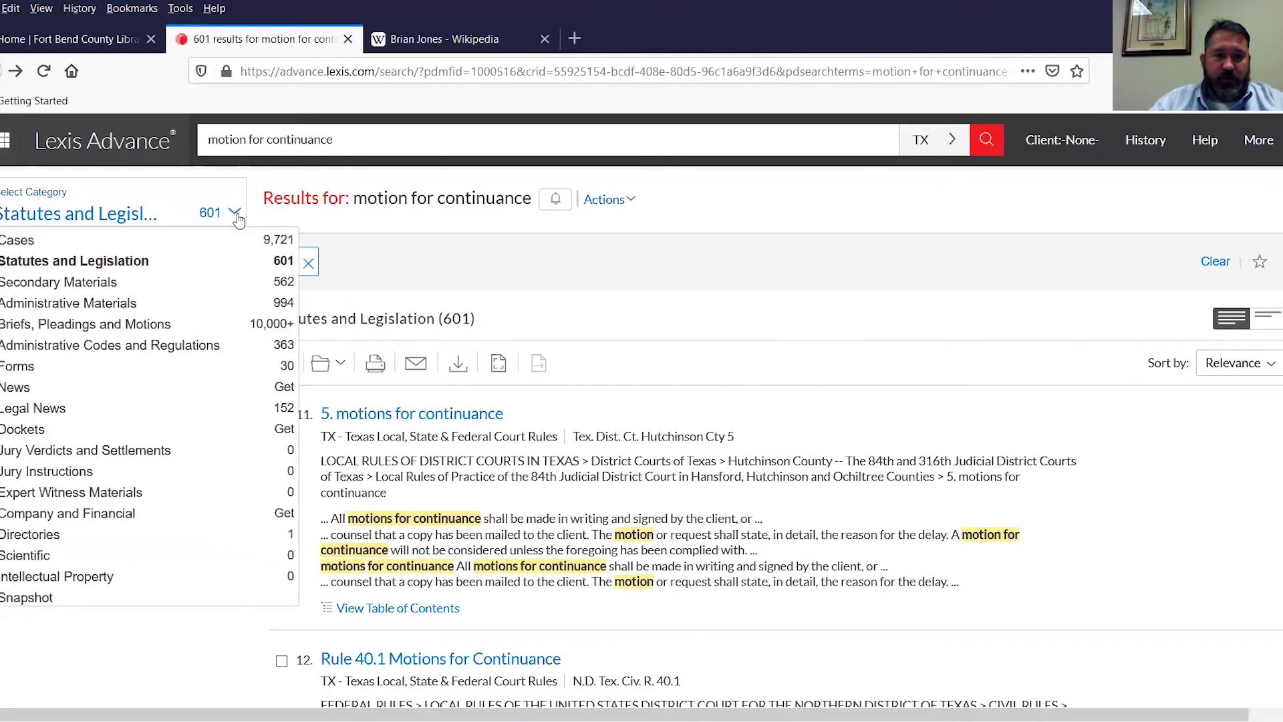
left_click(18, 368)
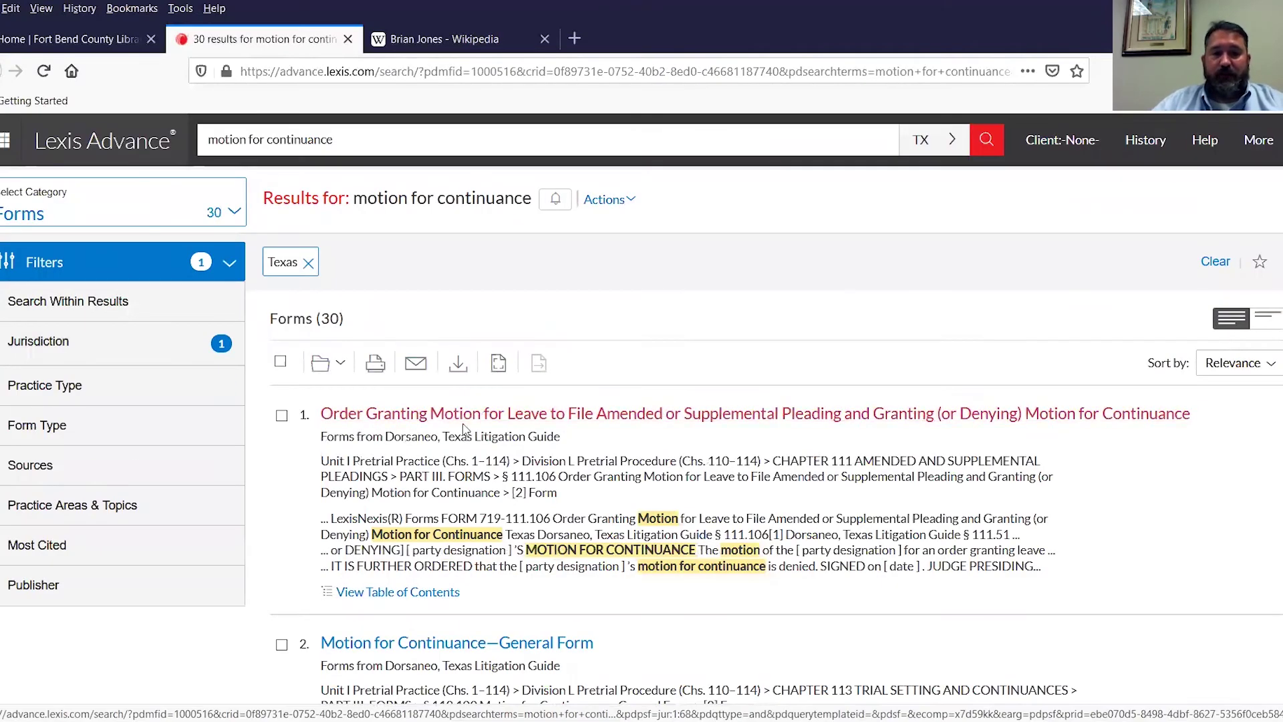
- Open the "Motion for Continuance—General Form" result and look through its fill-in template text
scroll(467, 428, "down", 2)
scroll(414, 401, "down", 2)
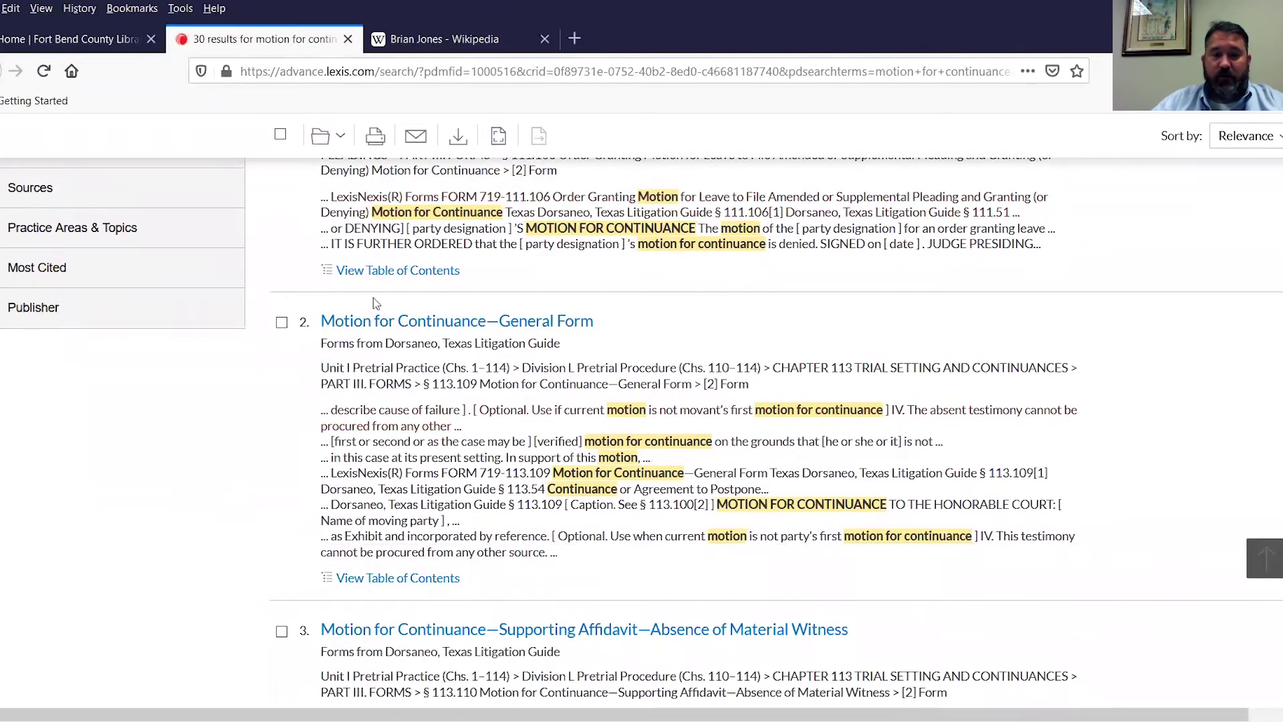
left_click(460, 328)
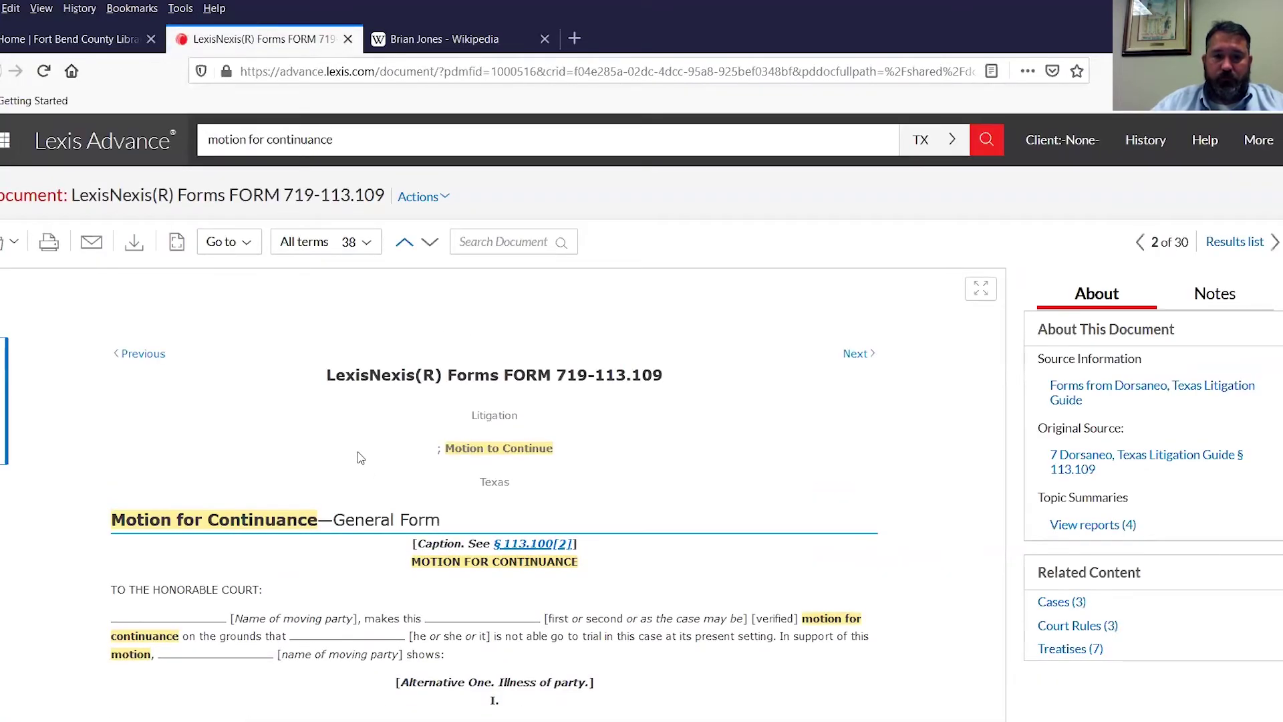
scroll(361, 458, "down", 4)
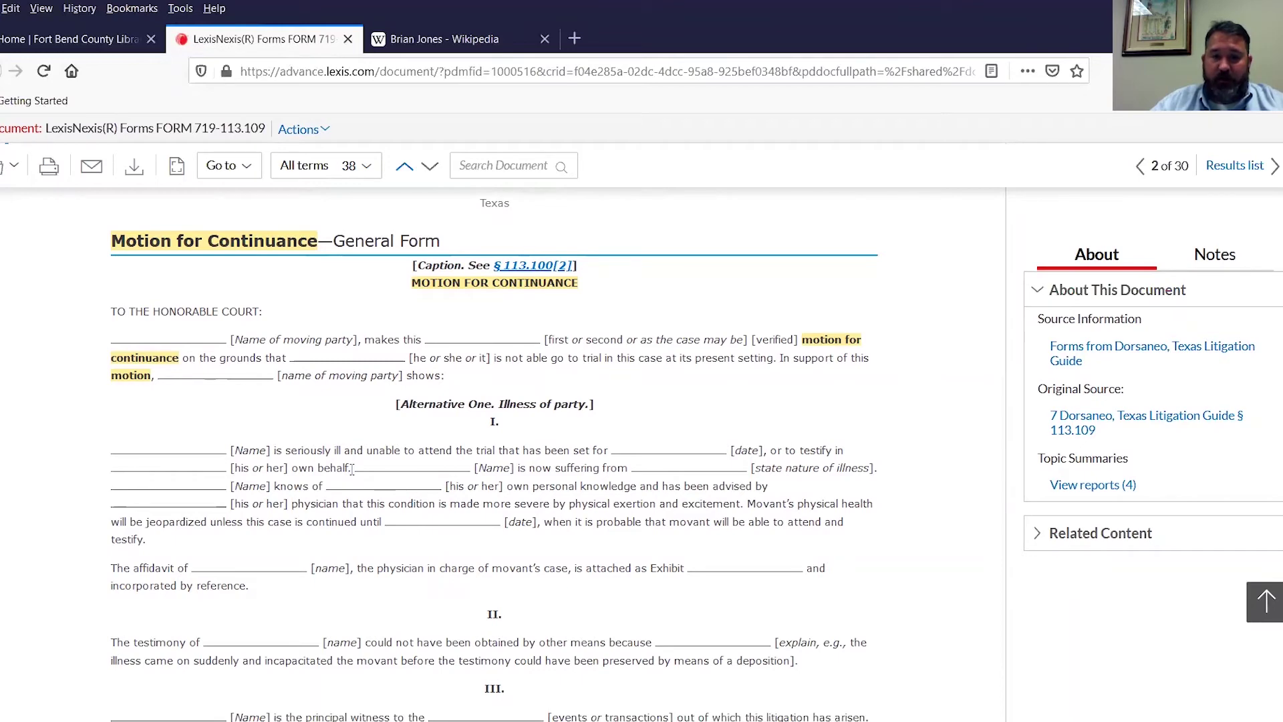
scroll(352, 469, "down", 1)
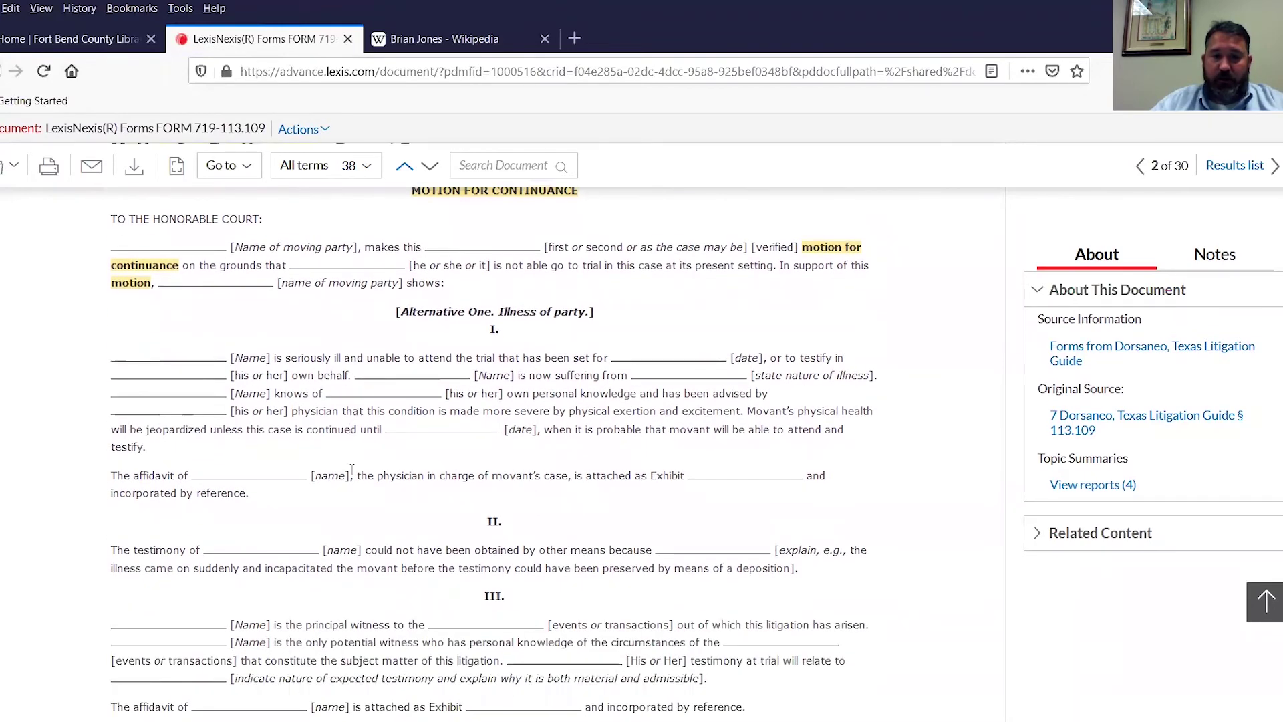
scroll(352, 469, "up", 1)
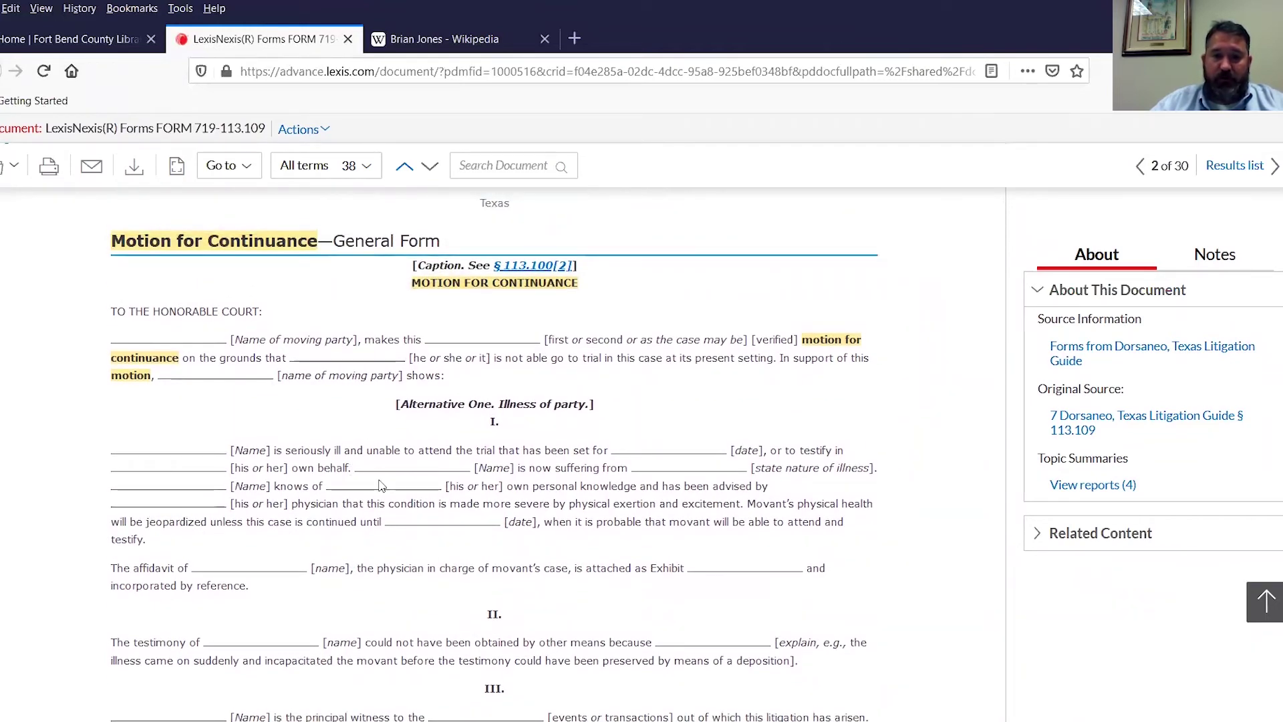
scroll(379, 487, "up", 1)
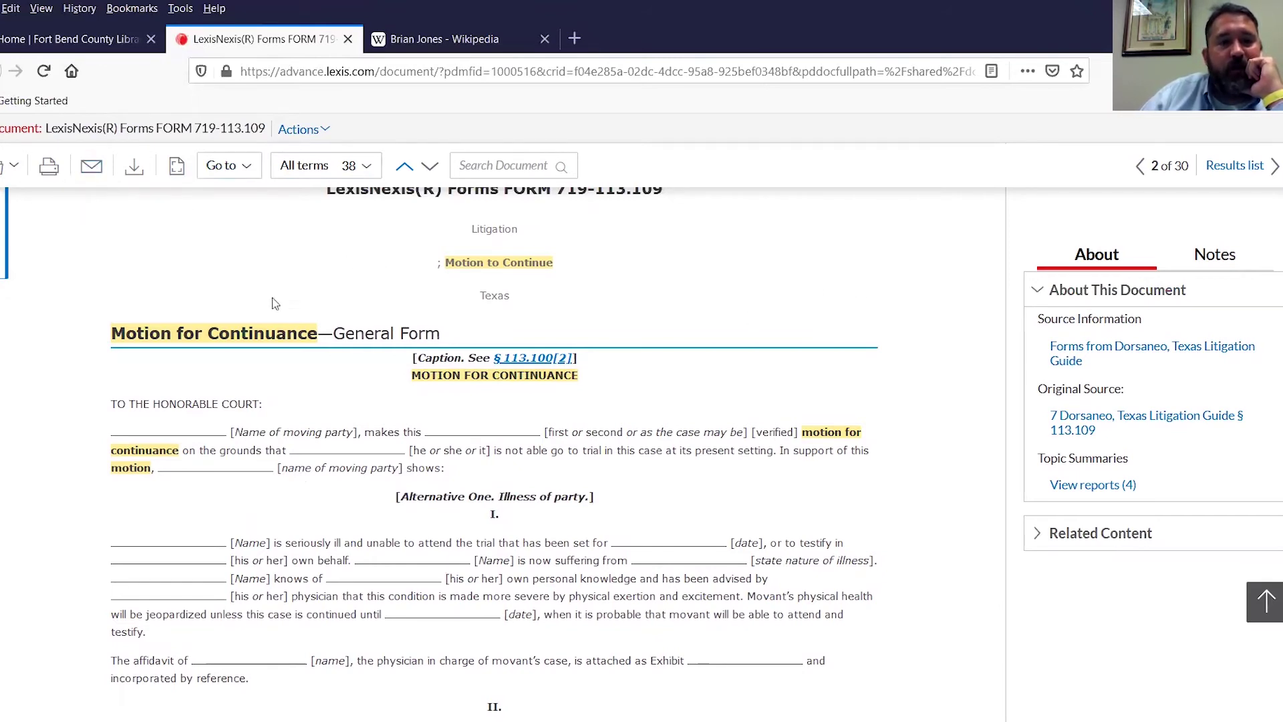
- View the basic options for emailing the General Form, and close them without sending
left_click(89, 172)
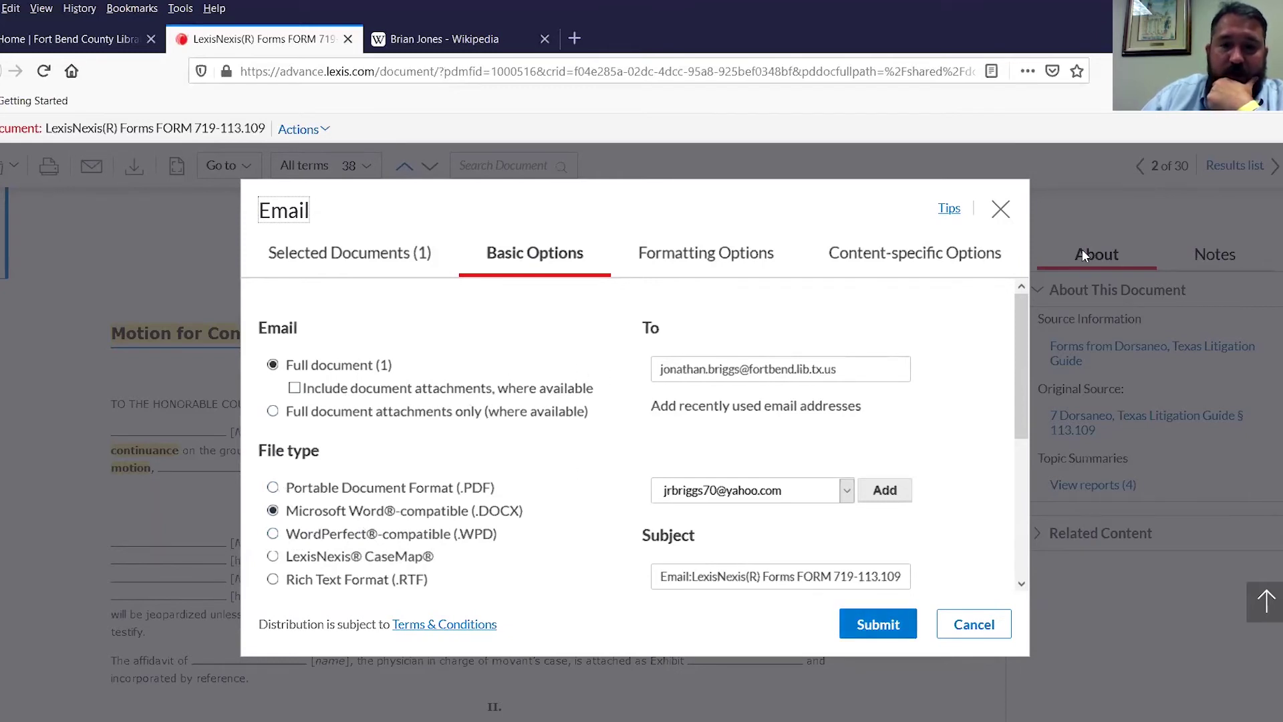
left_click(1003, 212)
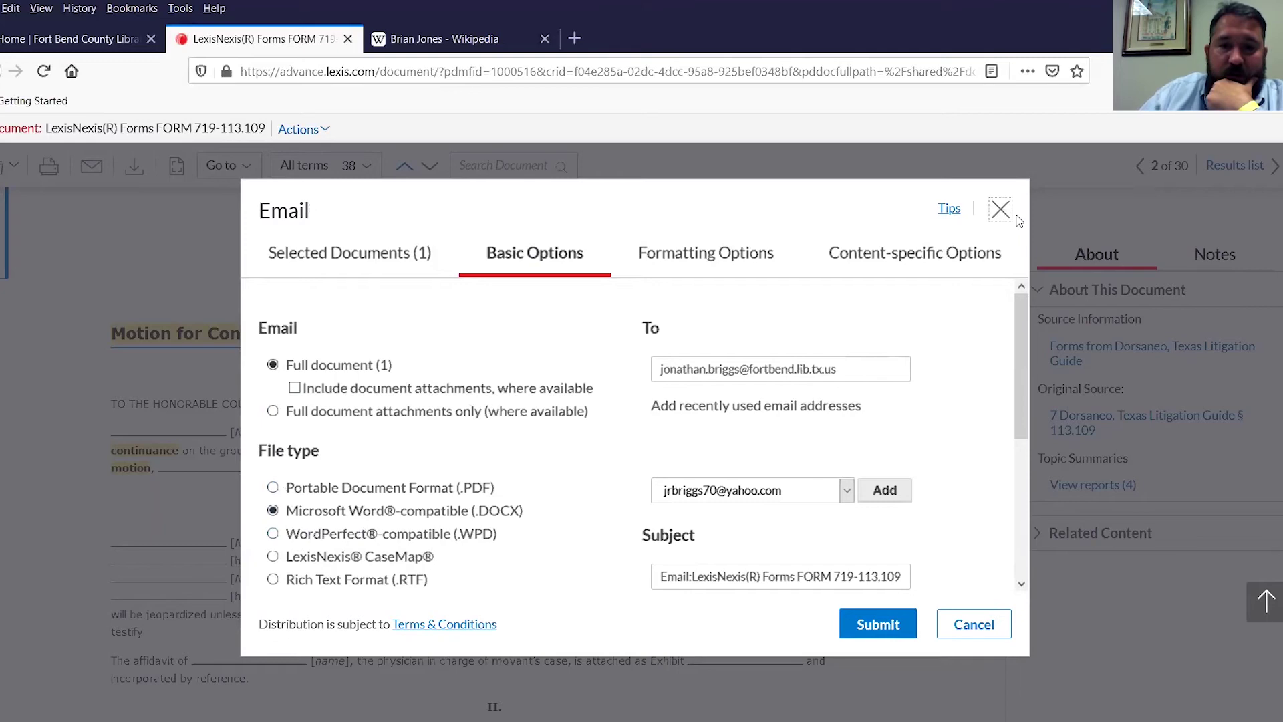
left_click(1002, 211)
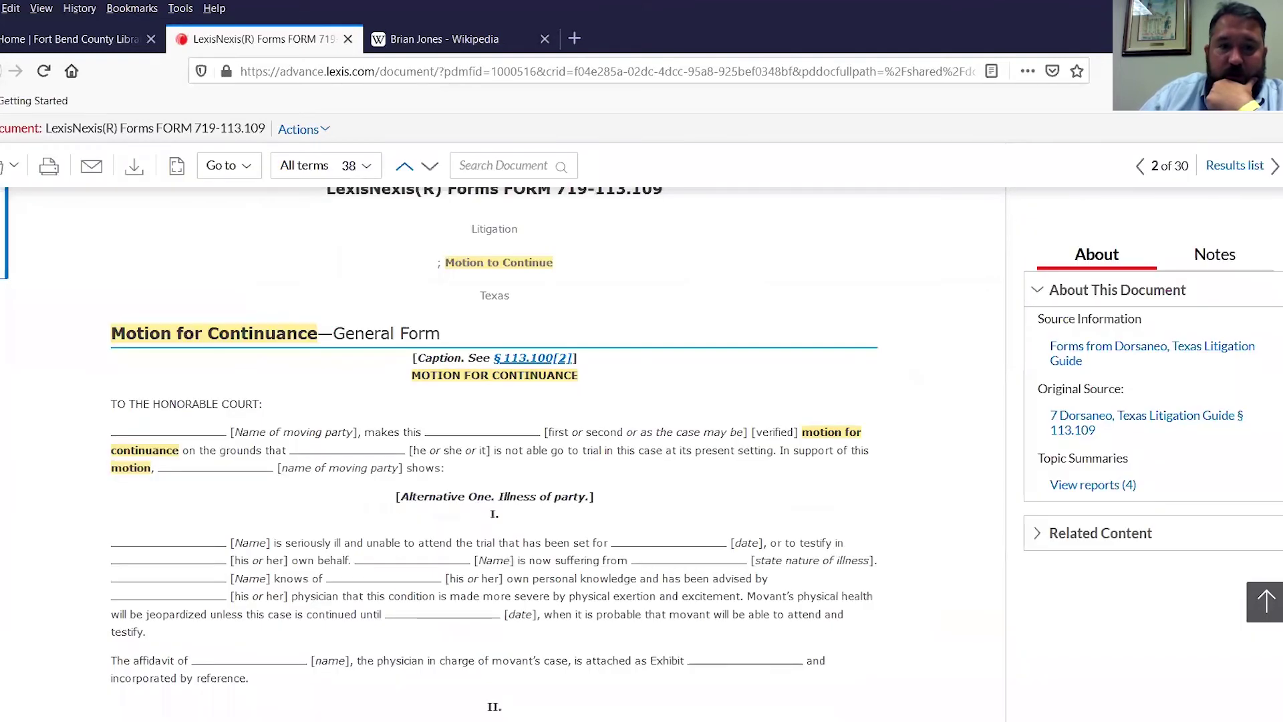
scroll(36, 287, "up", 3)
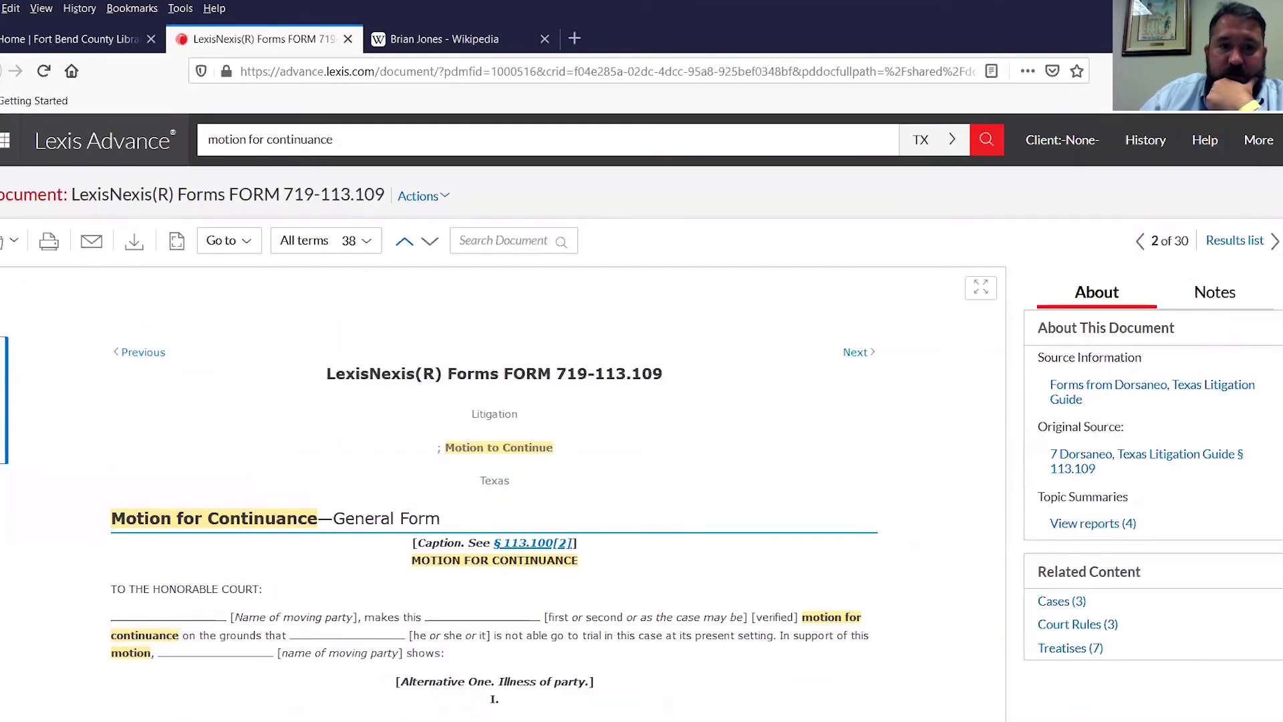
- View the file type options for downloading the General Form, and close them without downloading
left_click(135, 250)
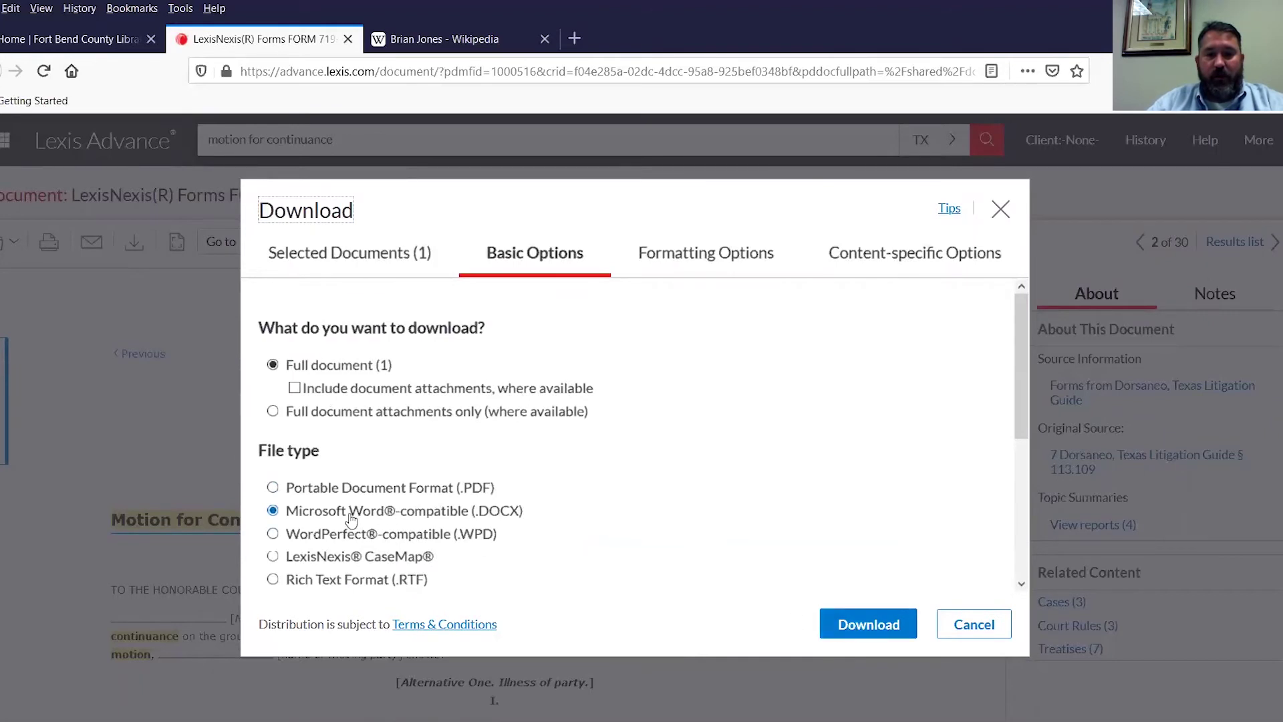
left_click(1002, 213)
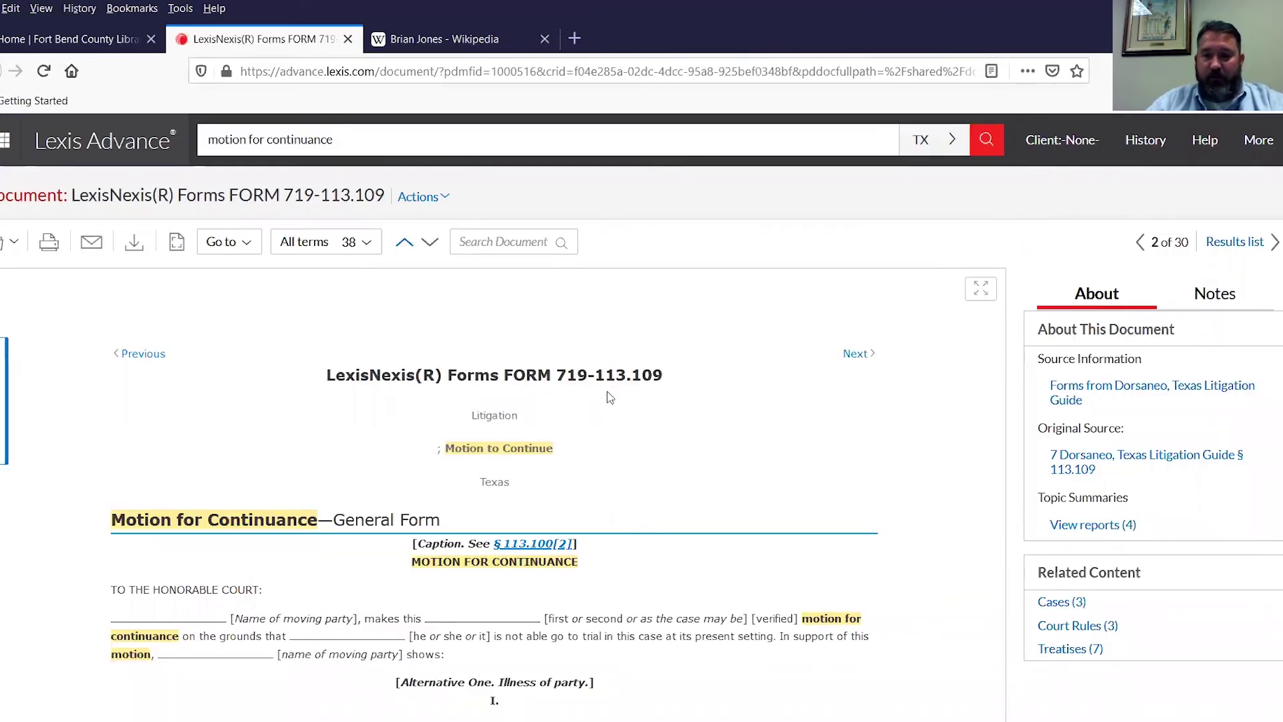
scroll(609, 397, "down", 4)
scroll(609, 395, "up", 4)
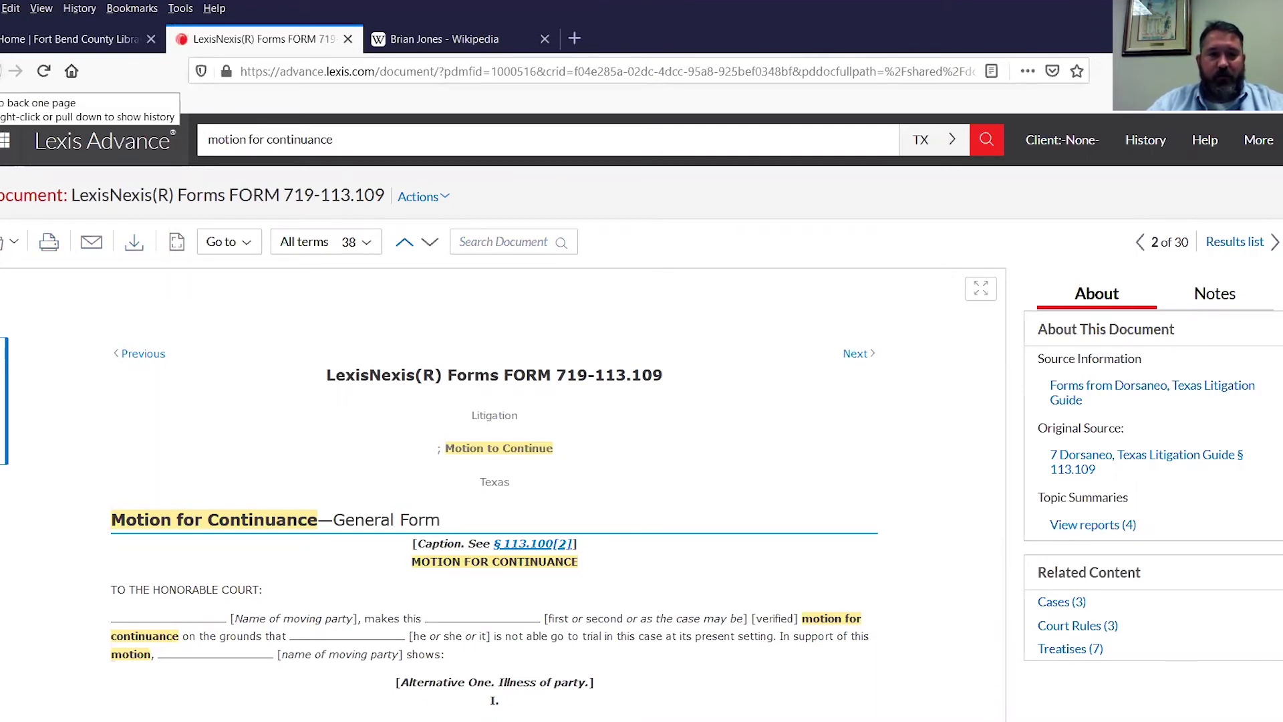
- Return to the Forms results and switch the result category to Secondary Materials
left_click(0, 71)
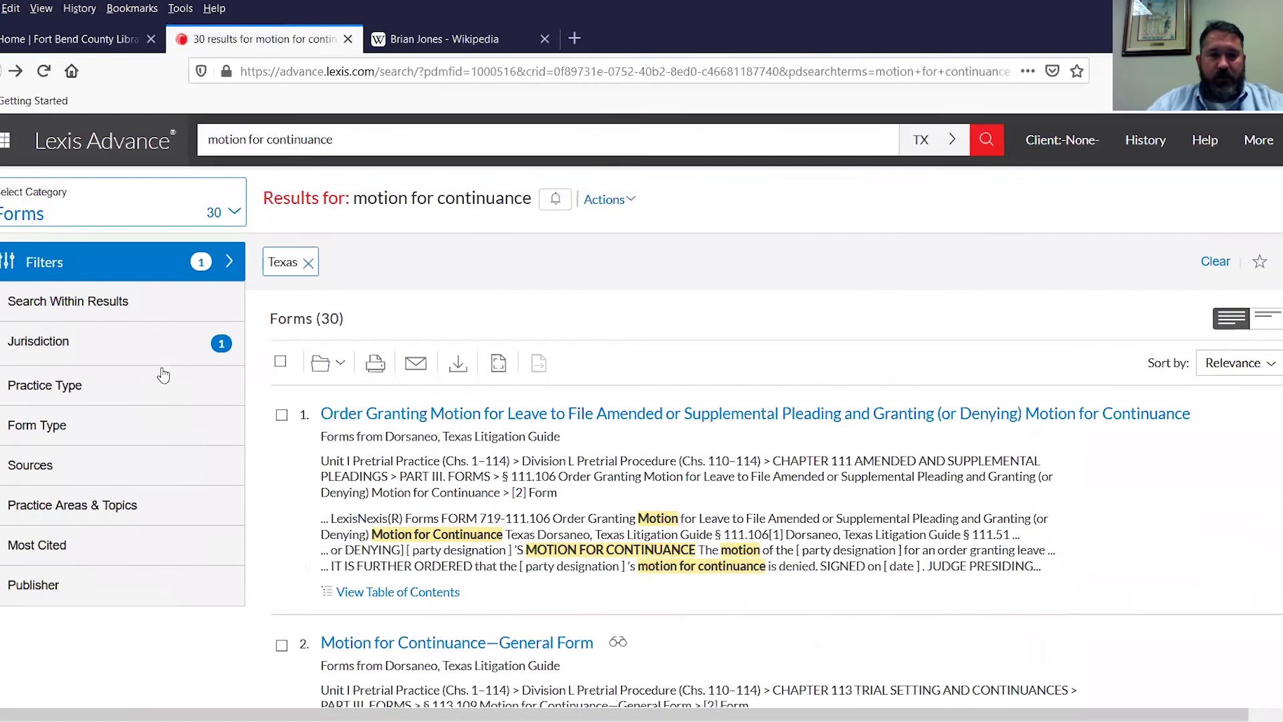
left_click(234, 214)
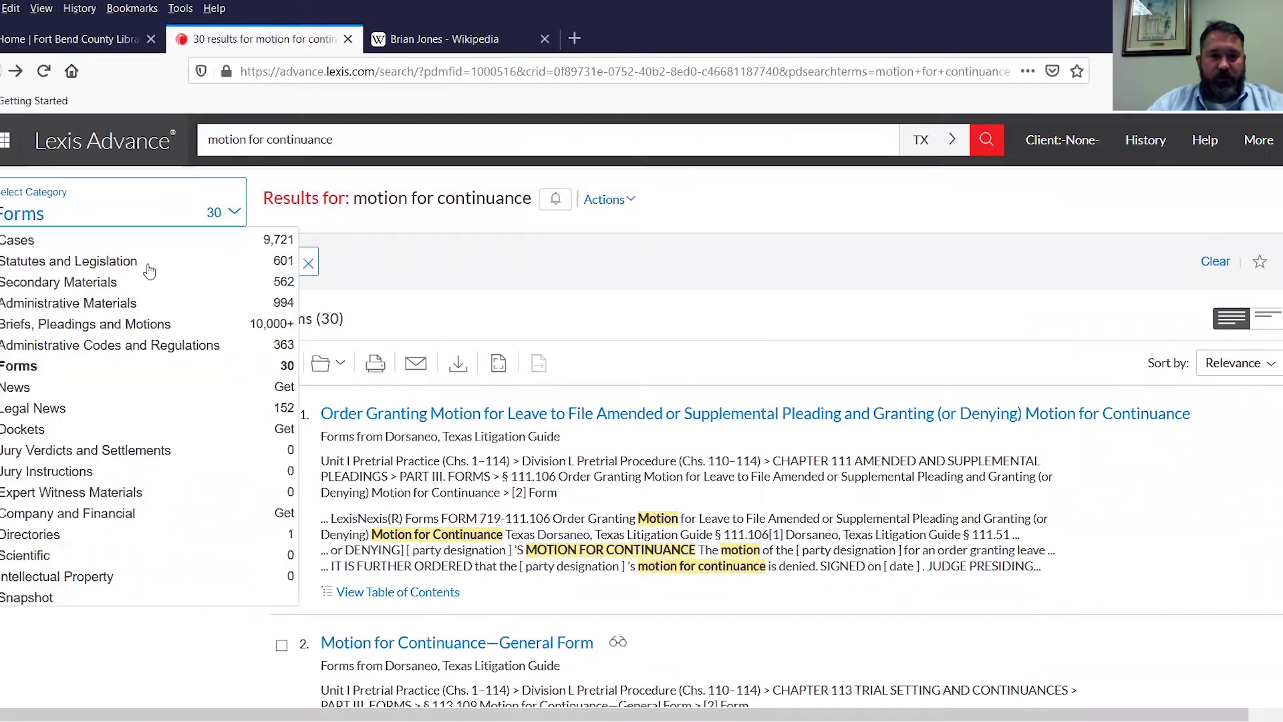
left_click(71, 281)
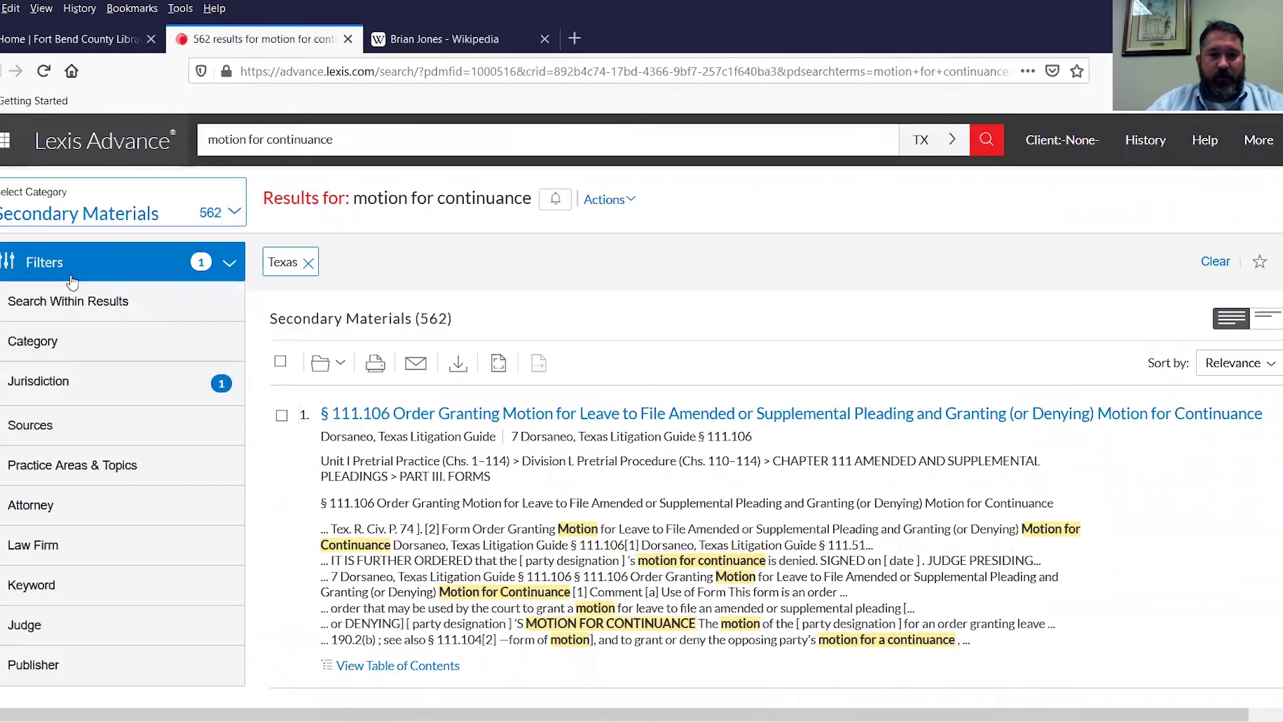
- Browse the Secondary Materials results for practice guide sections and articles on motions for continuance
scroll(568, 468, "down", 3)
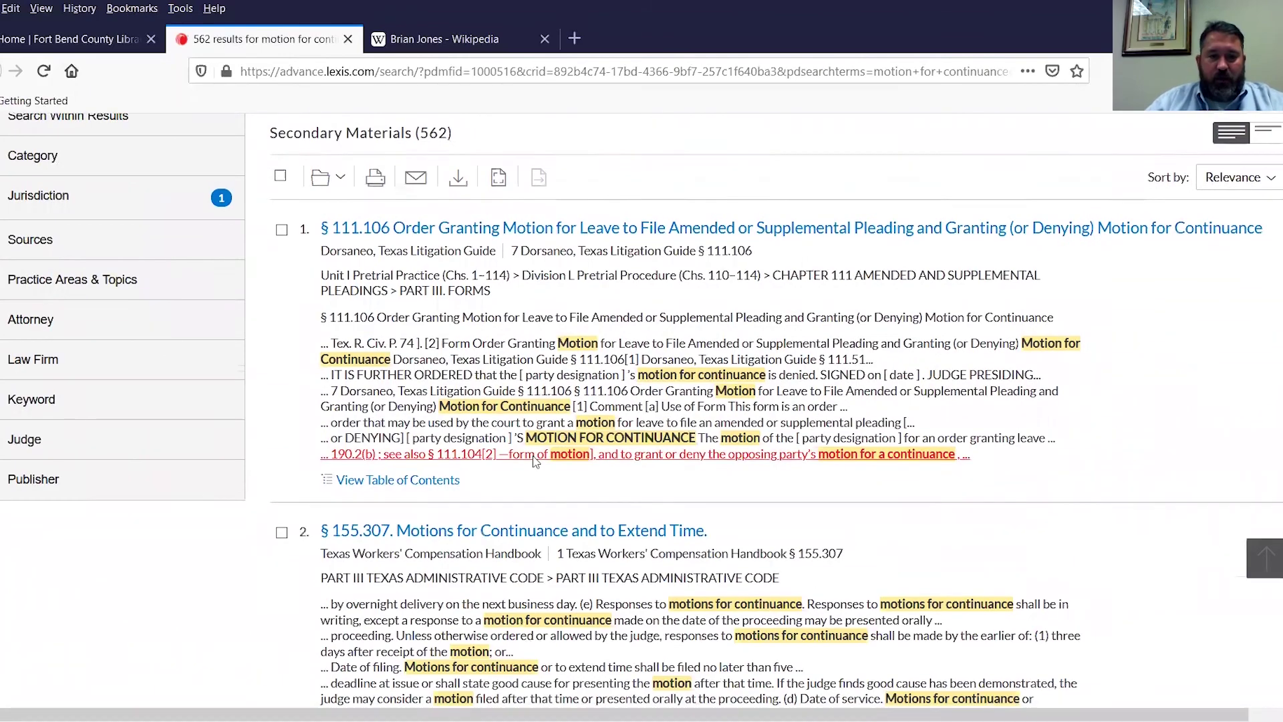
scroll(535, 461, "down", 4)
scroll(492, 460, "down", 5)
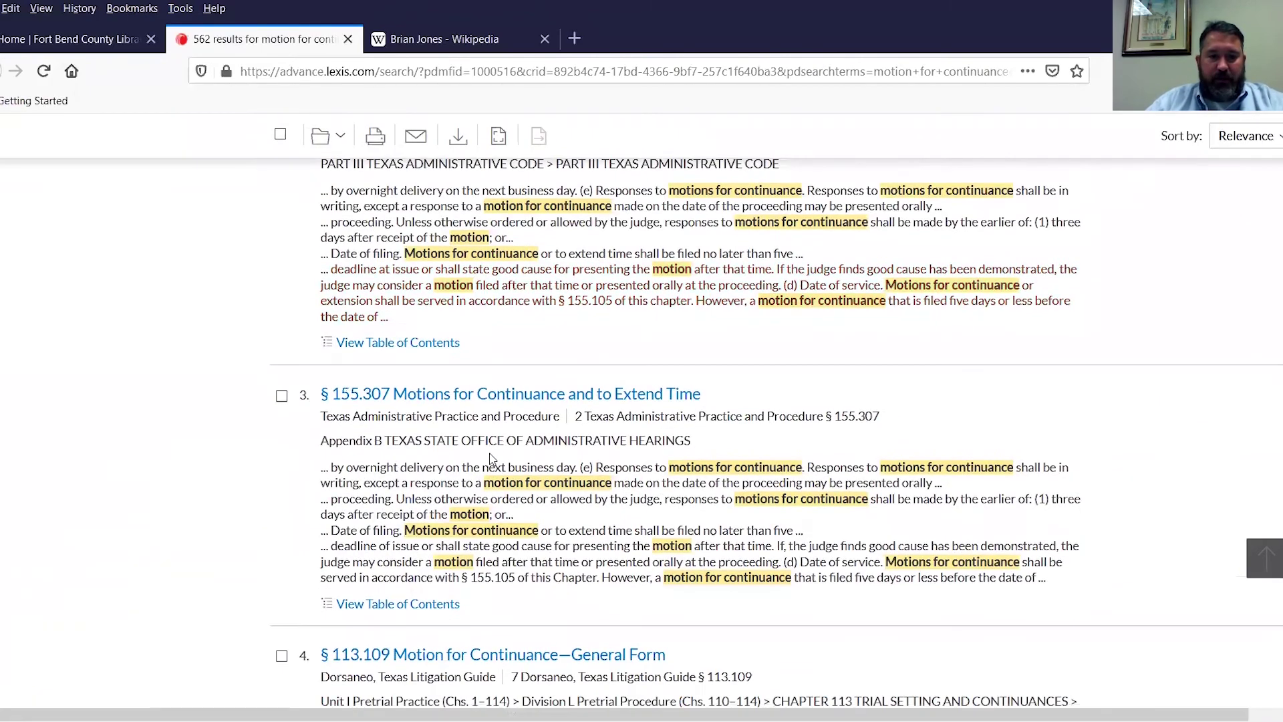
scroll(492, 460, "up", 12)
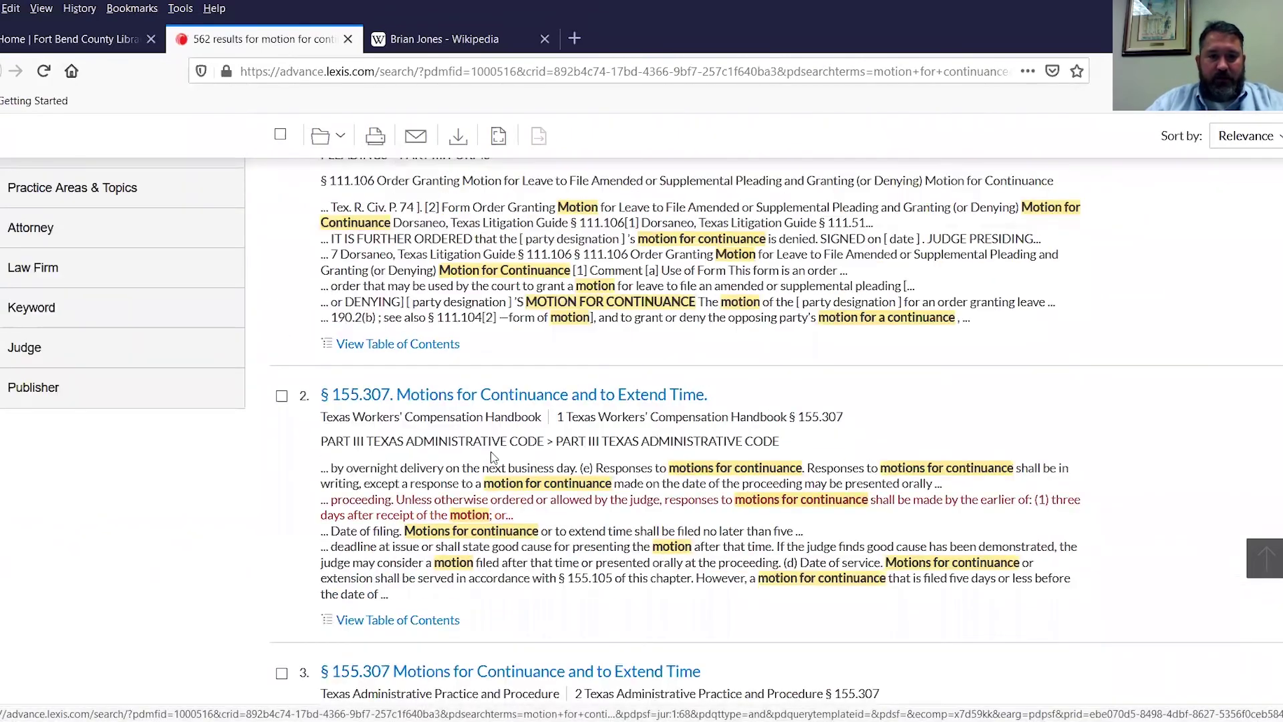
scroll(492, 461, "down", 6)
scroll(493, 461, "down", 4)
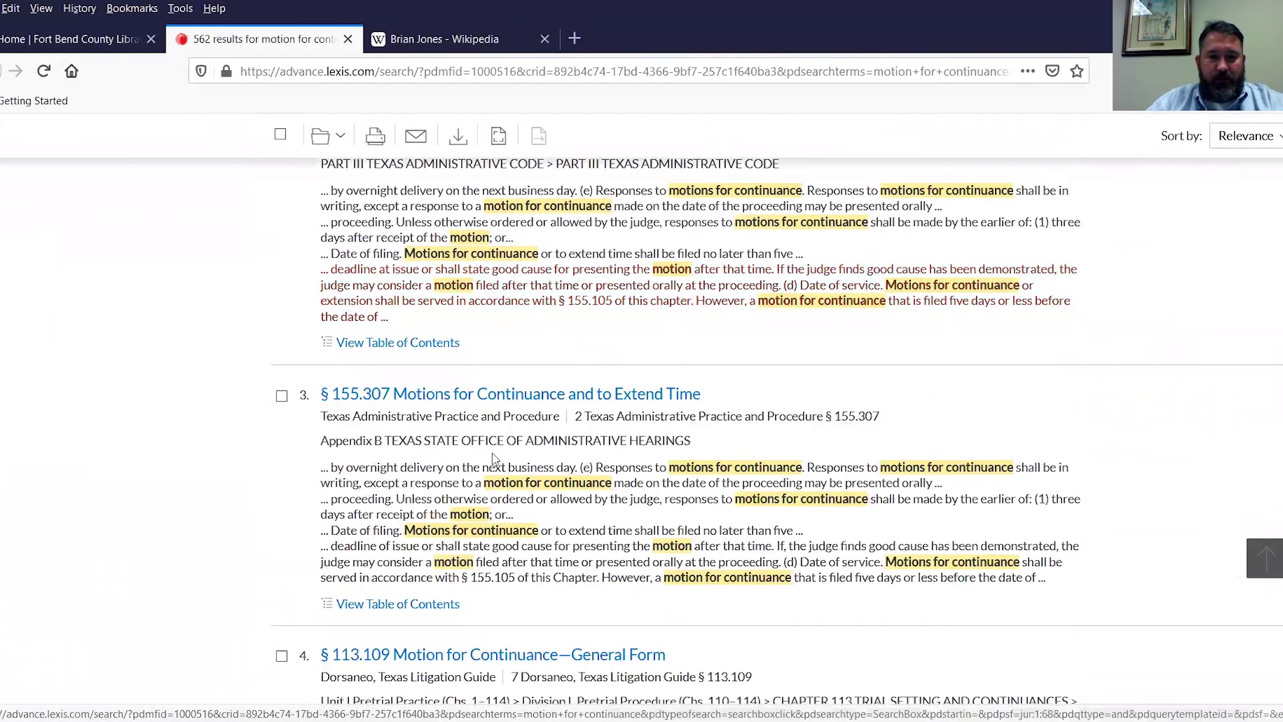
scroll(494, 461, "down", 4)
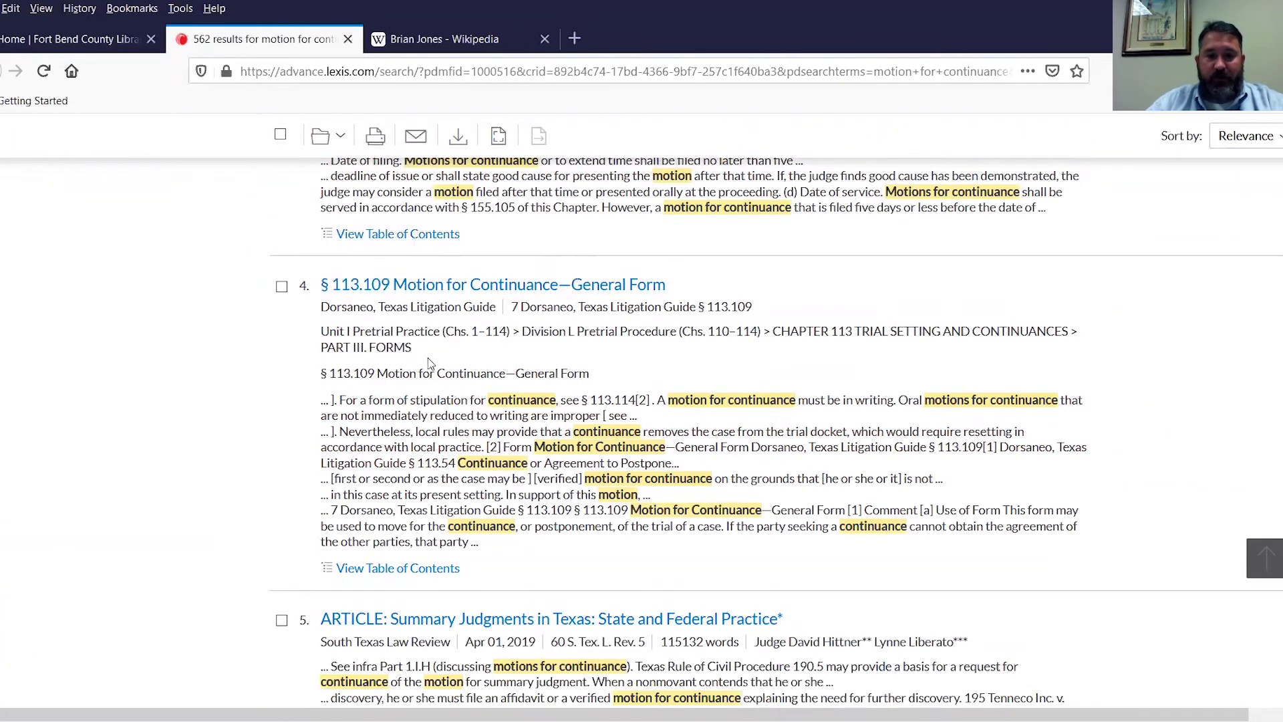
scroll(428, 401, "down", 2)
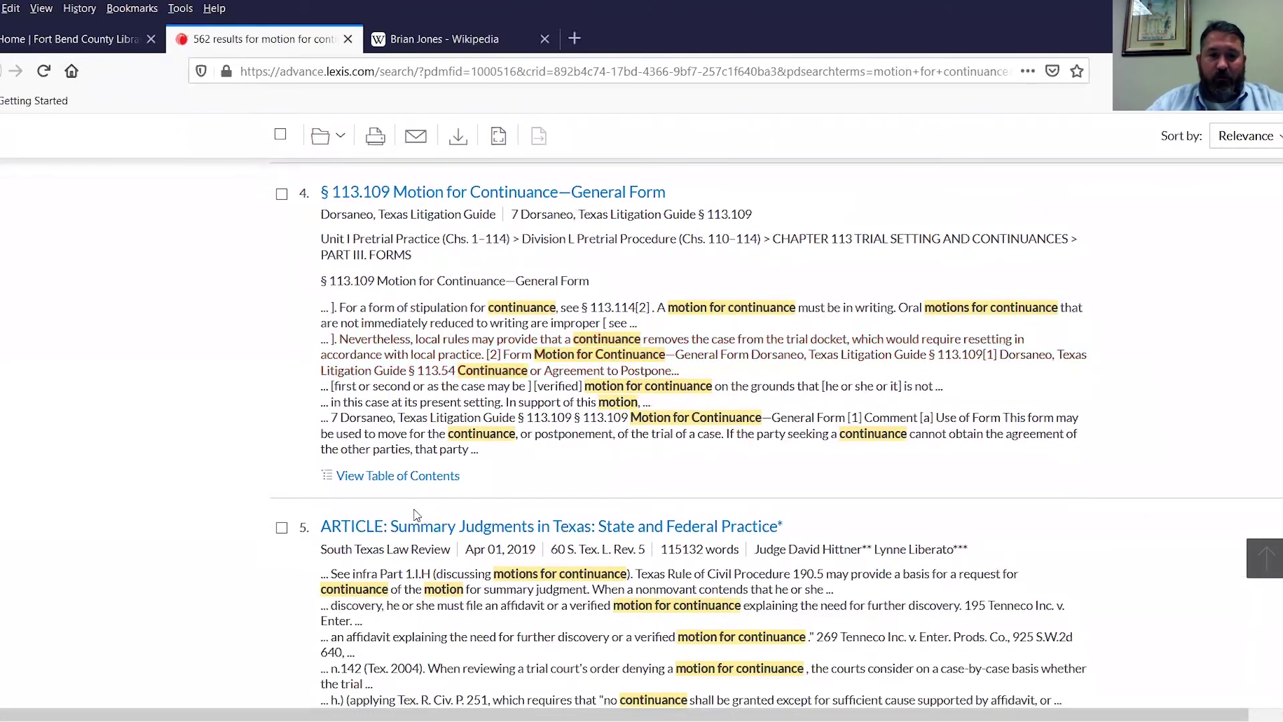
scroll(426, 511, "down", 5)
scroll(412, 509, "down", 2)
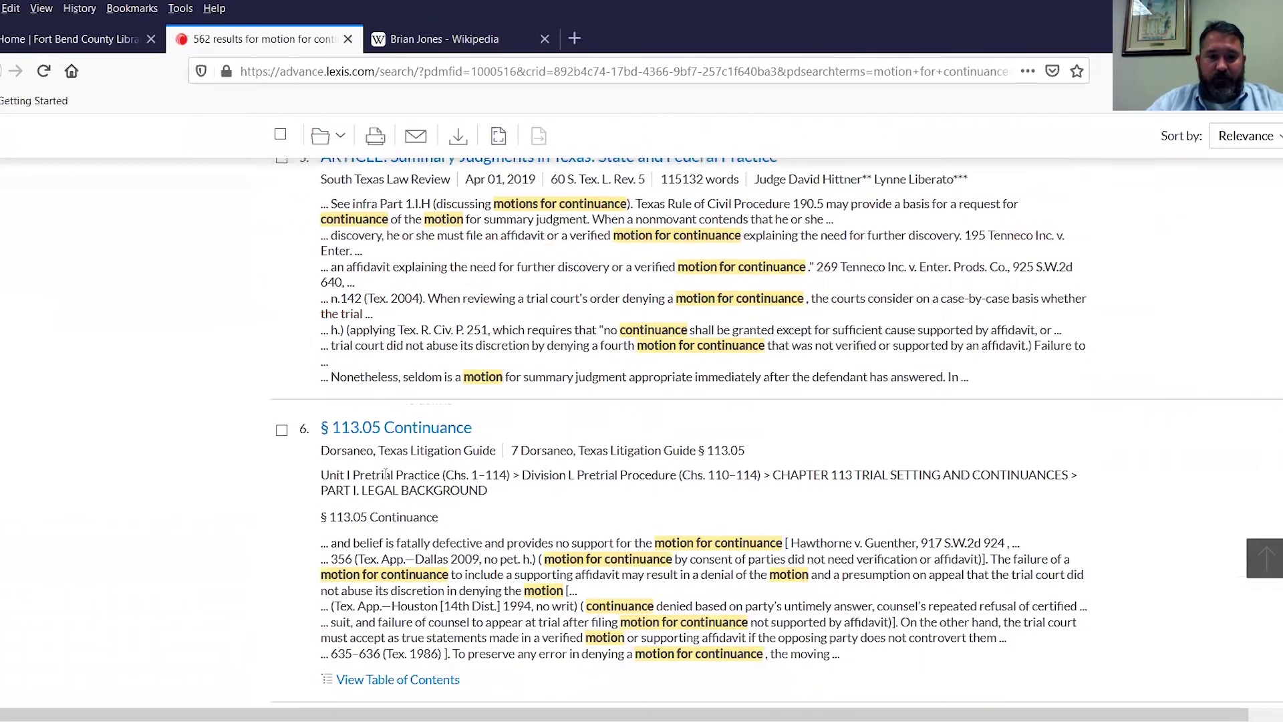
- Open § 113.05 Continuance from Dorsaneo, Texas Litigation Guide and read its definition and methods of obtaining a continuance
left_click(414, 434)
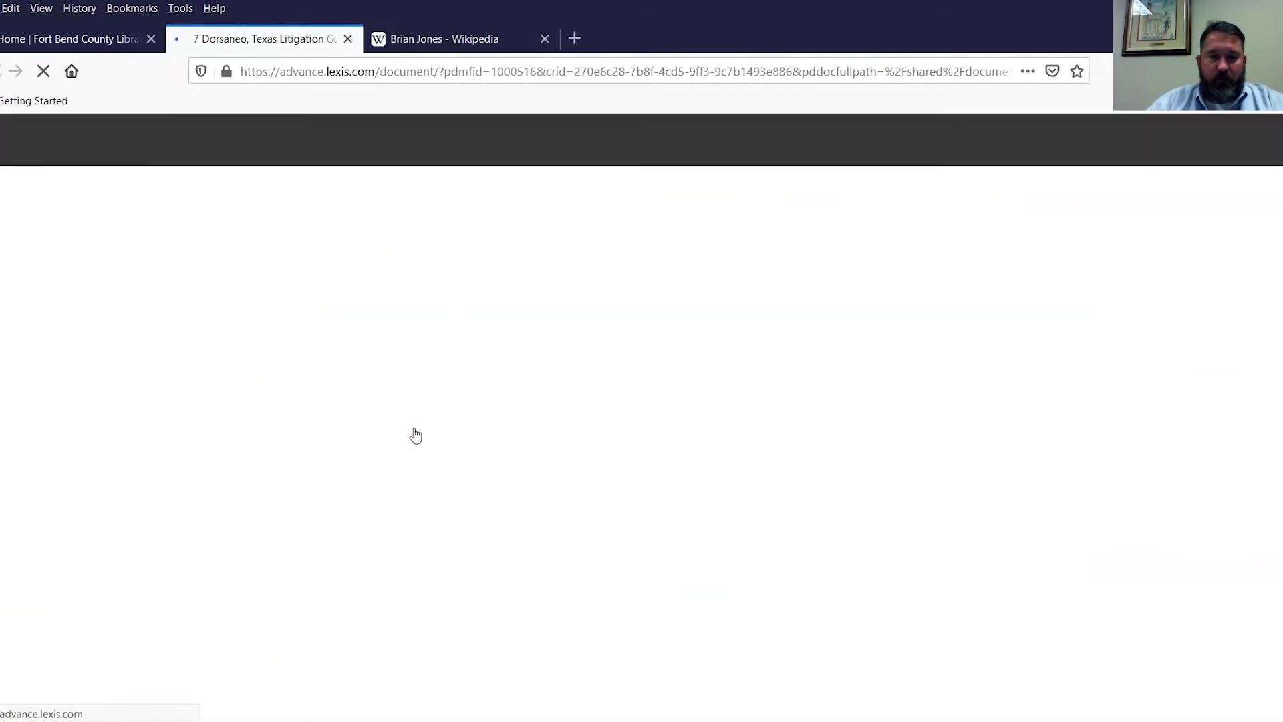
scroll(391, 442, "down", 3)
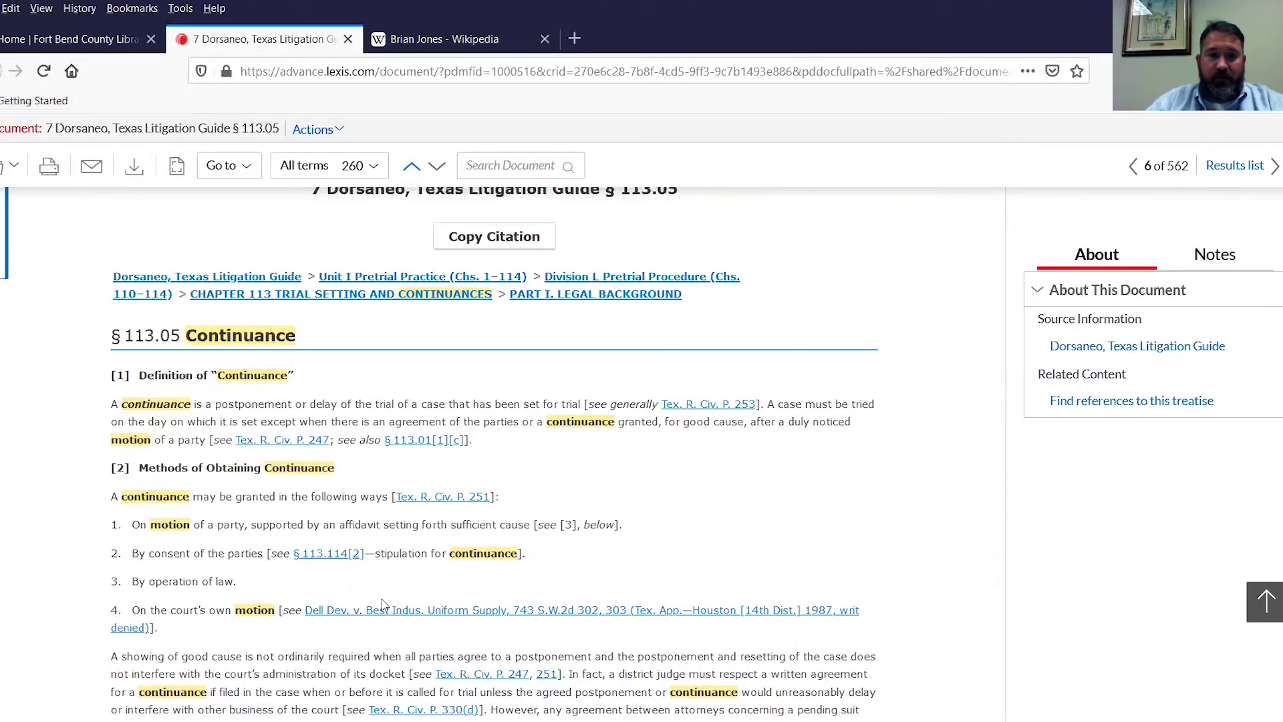
scroll(321, 551, "up", 3)
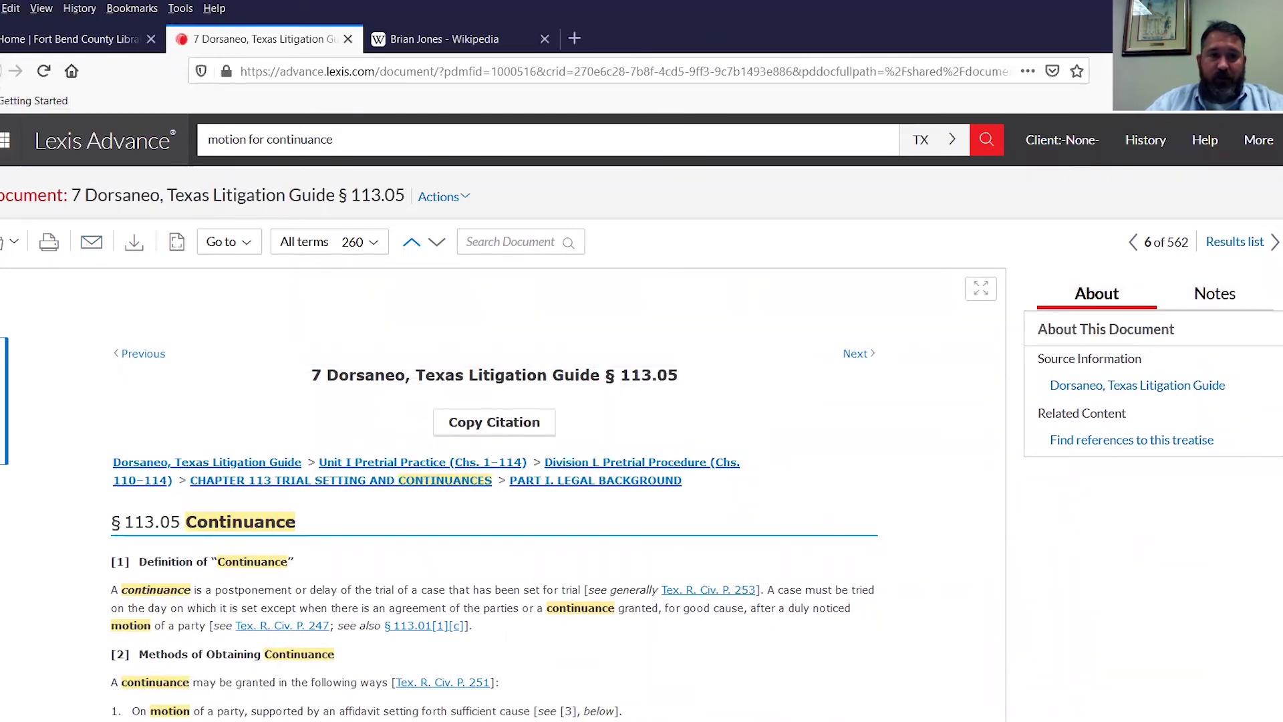
- Leave the § 113.05 document, go back through the earlier result categories to Cases, and return to the research home page
left_click(1, 79)
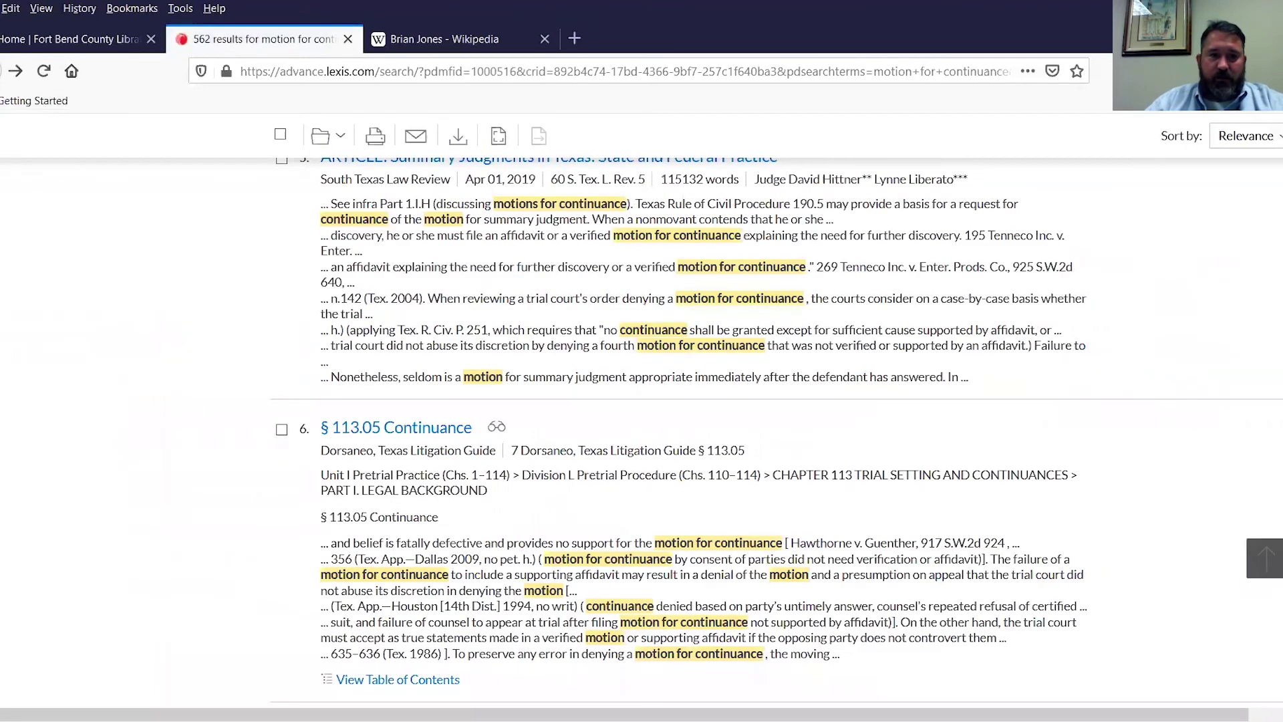
left_click(1, 73)
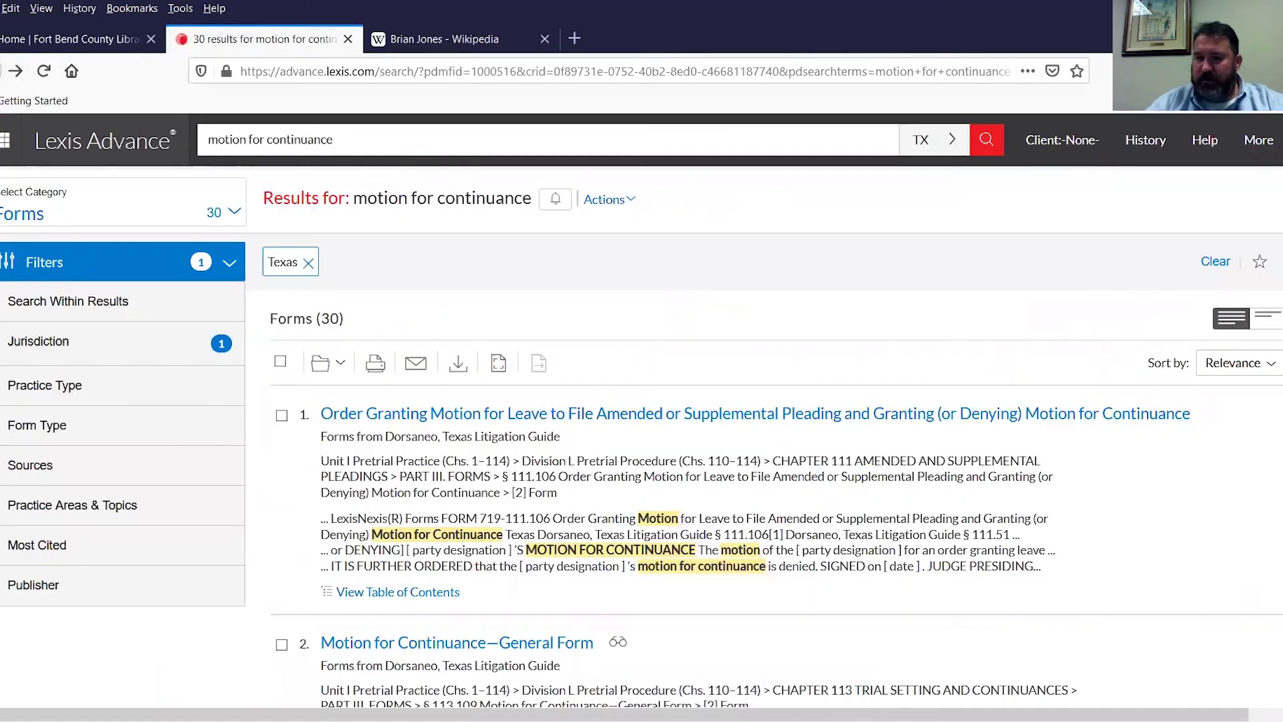
left_click(1, 71)
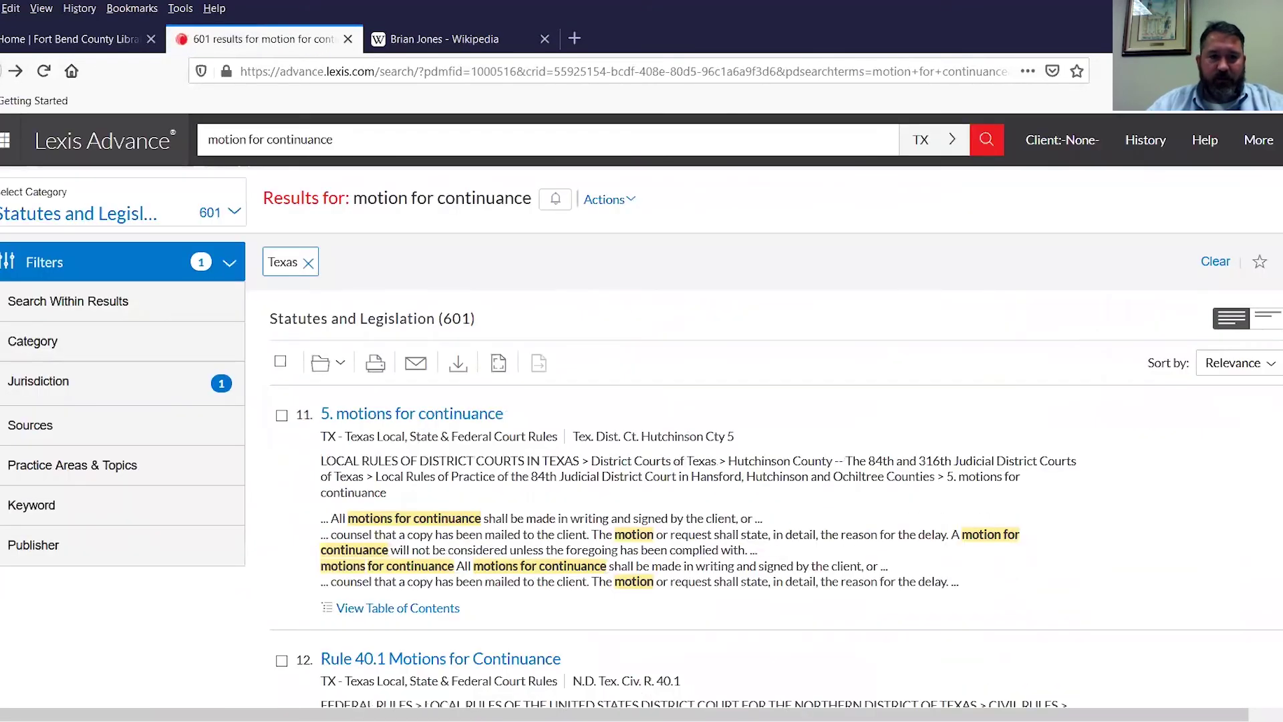
left_click(1, 71)
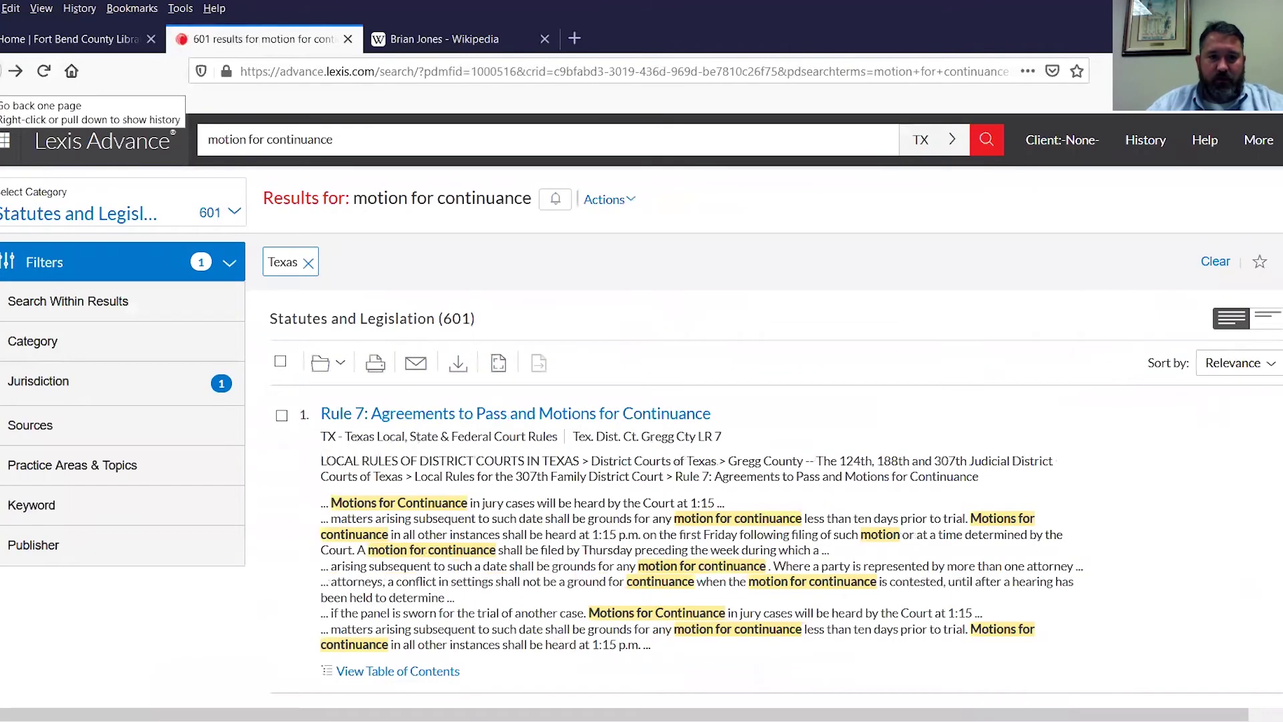
left_click(1, 70)
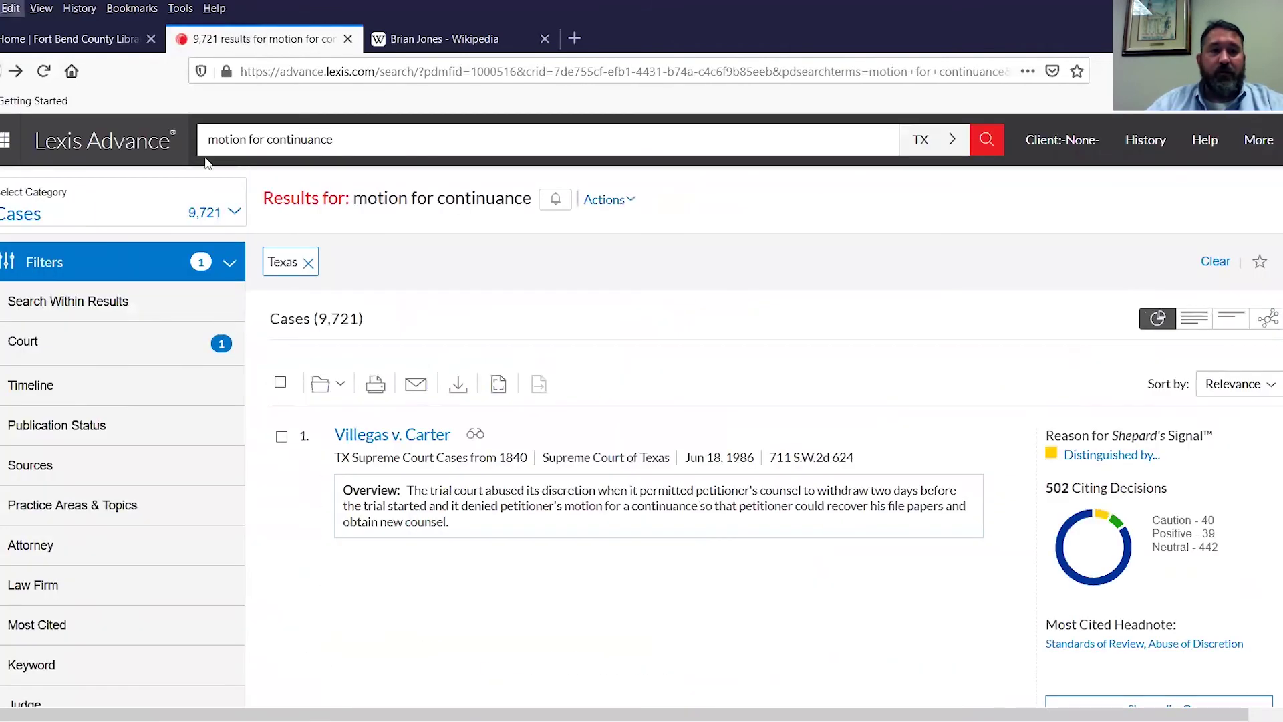
left_click(97, 146)
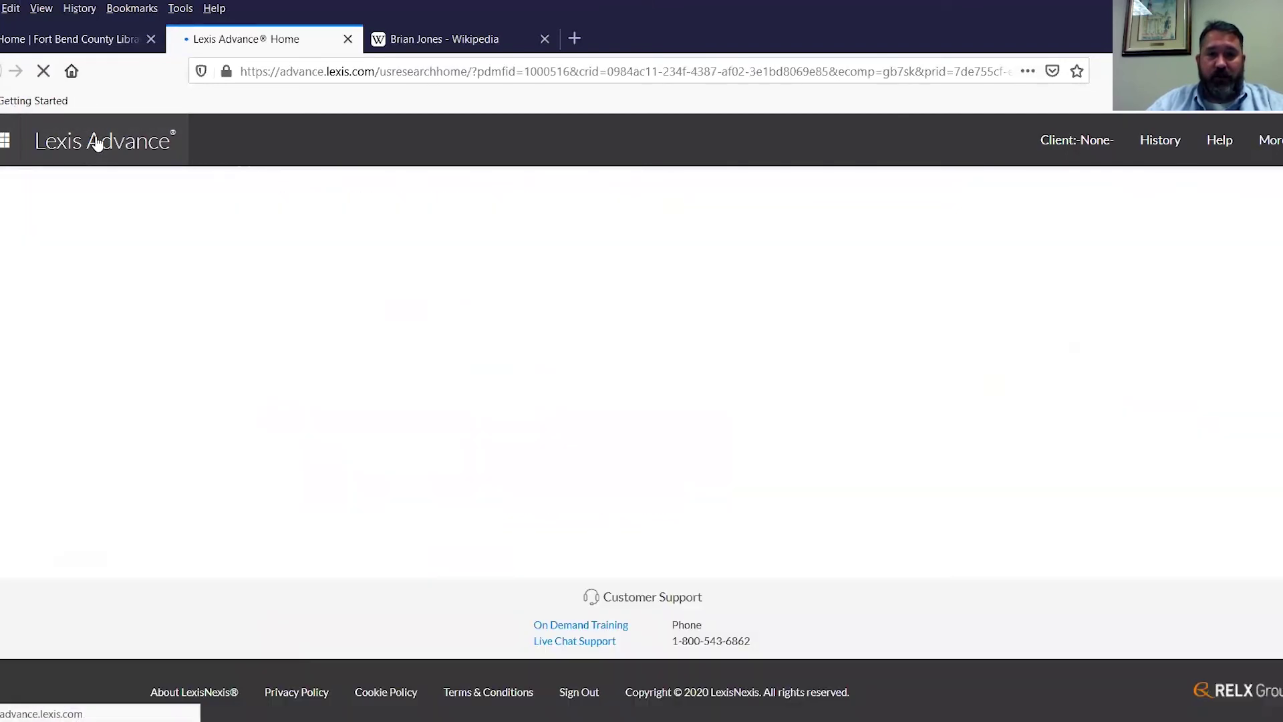
- Open the Treatises collection from the Explore Content area and choose Texas from the list of states
scroll(508, 431, "down", 4)
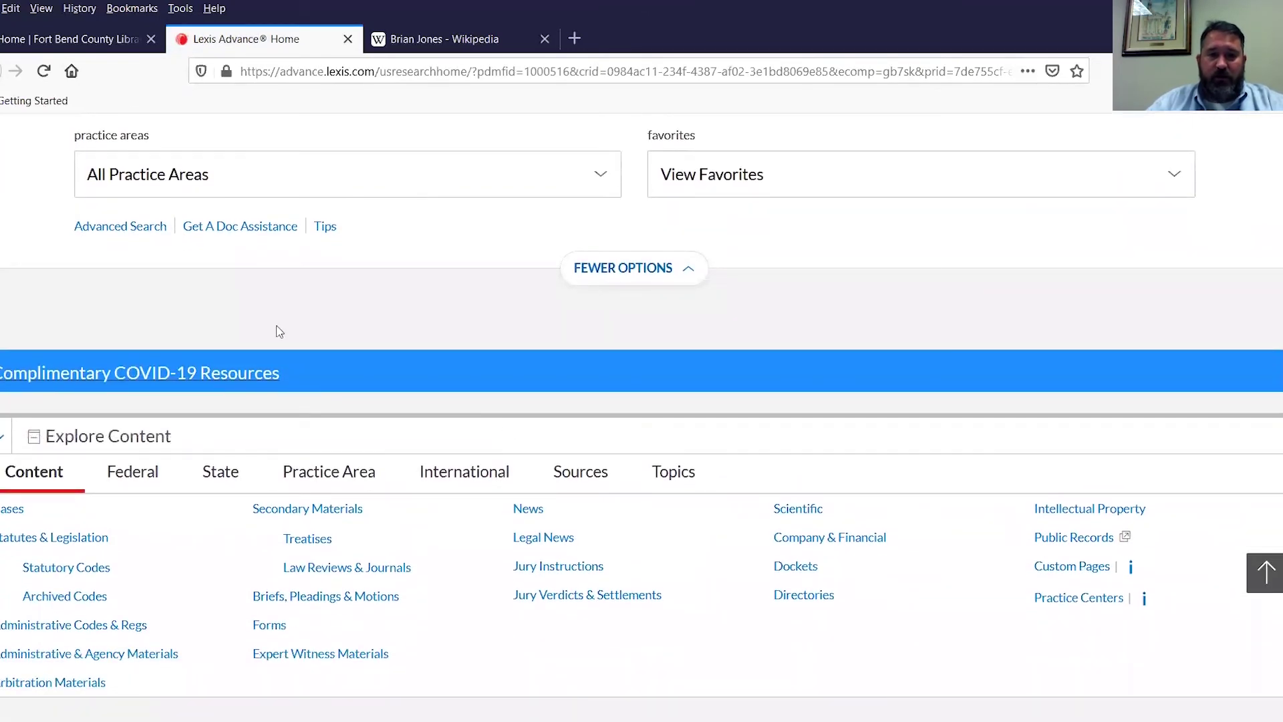
scroll(276, 327, "up", 3)
scroll(217, 237, "down", 4)
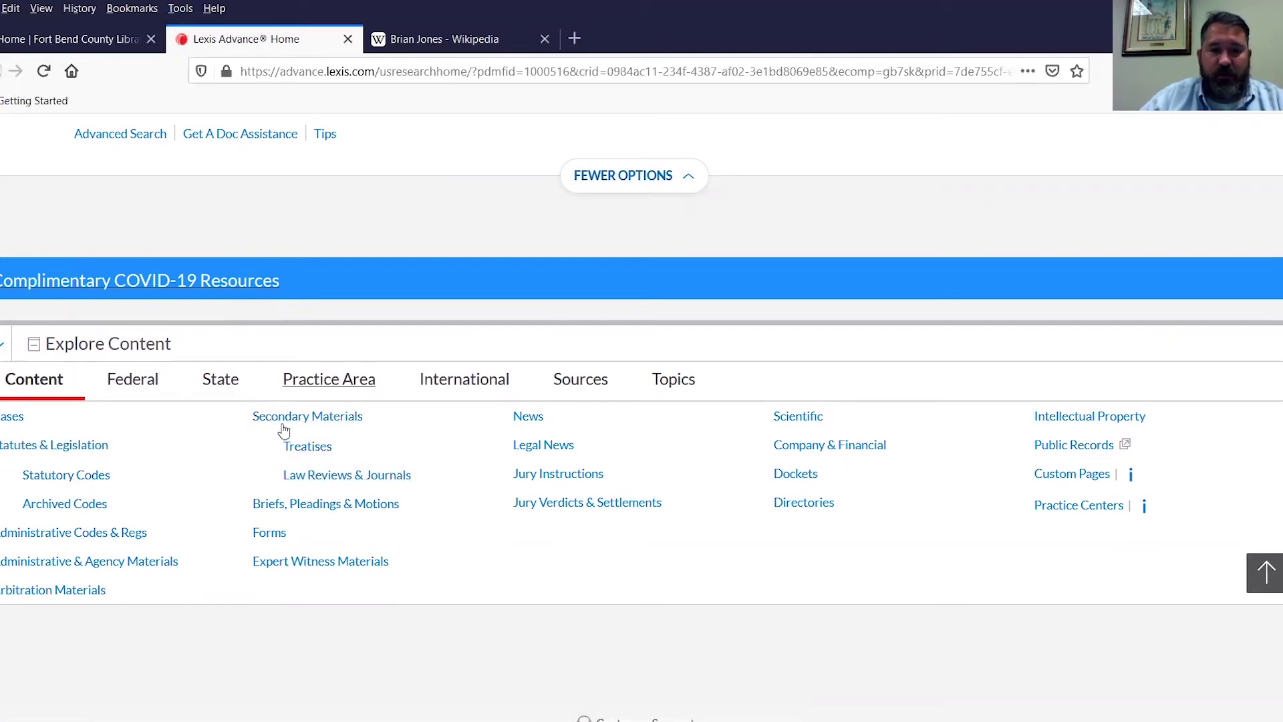
left_click(314, 453)
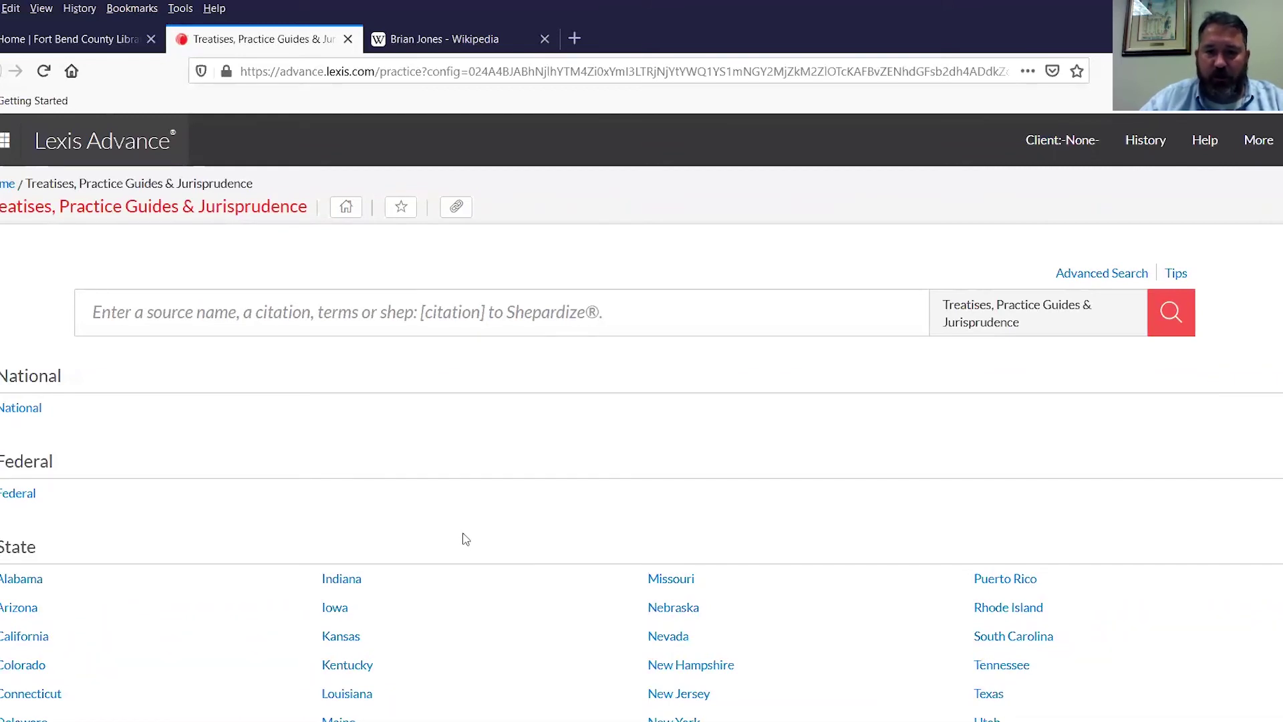
scroll(530, 547, "down", 2)
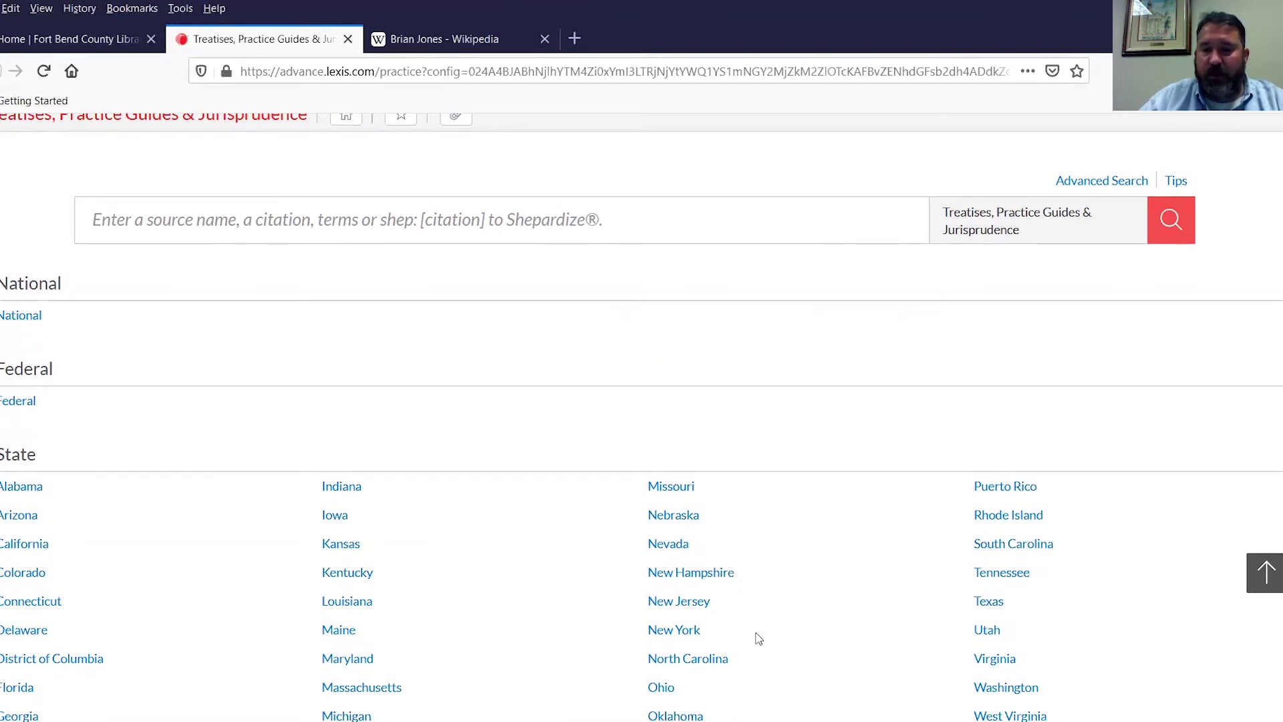
scroll(759, 638, "down", 2)
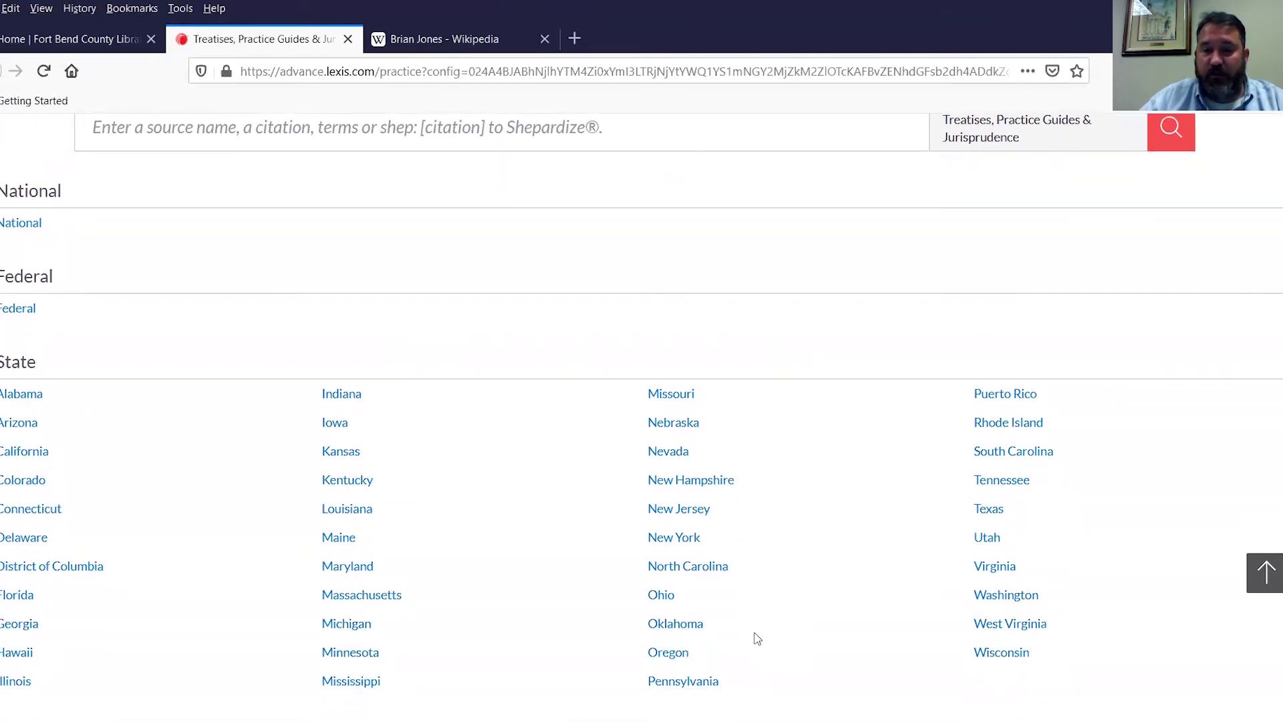
left_click(988, 511)
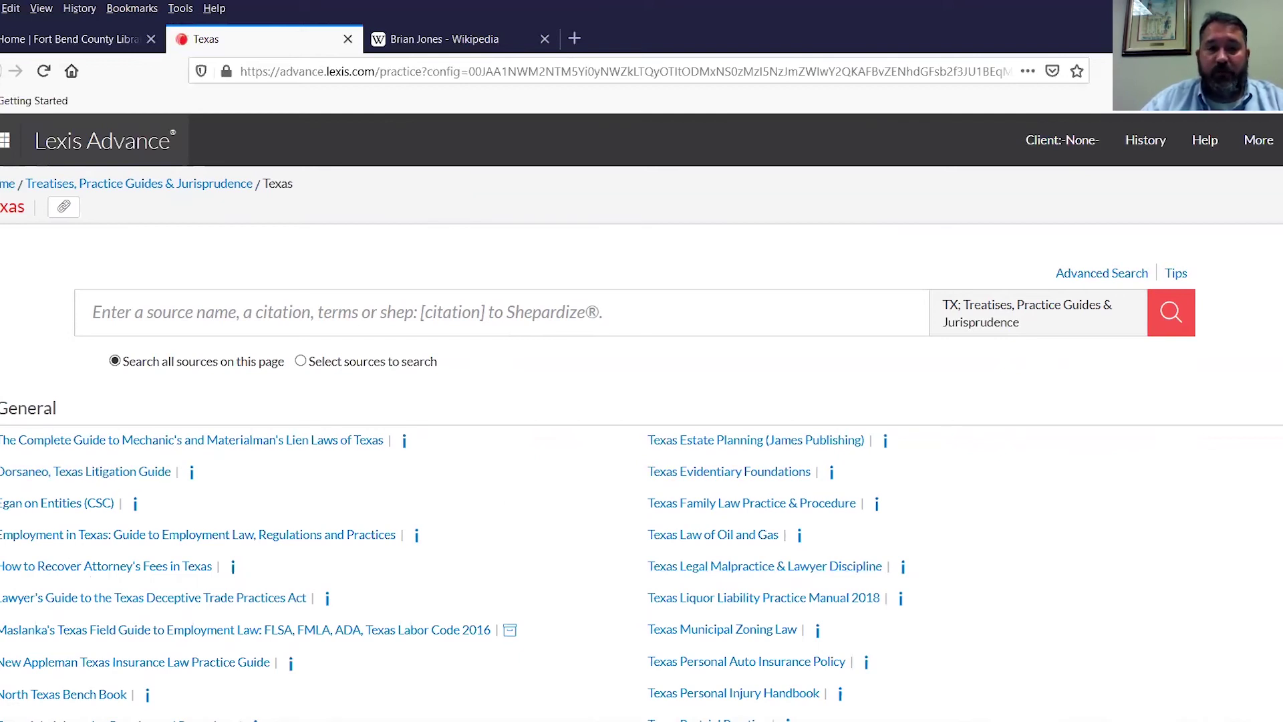
- Browse the Texas treatises and practice guides, including Dorsaneo, Texas Litigation Guide and the criminal law titles
left_click(38, 446)
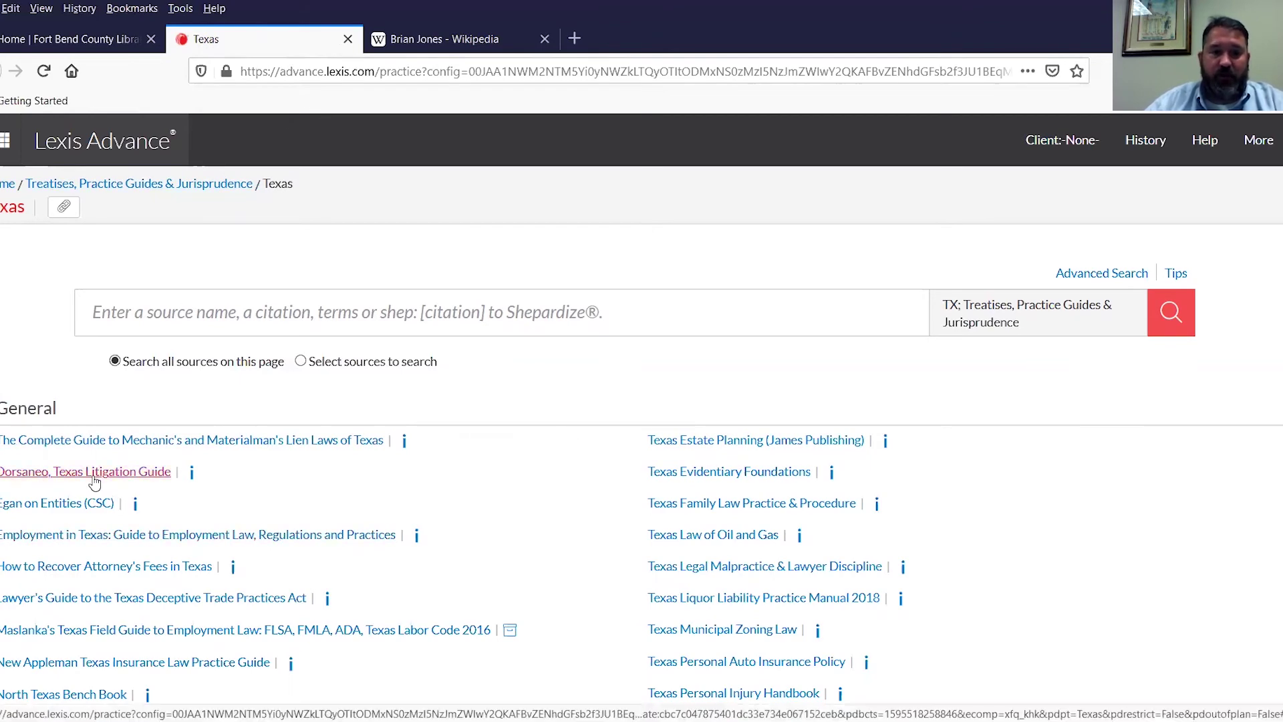
scroll(388, 581, "down", 2)
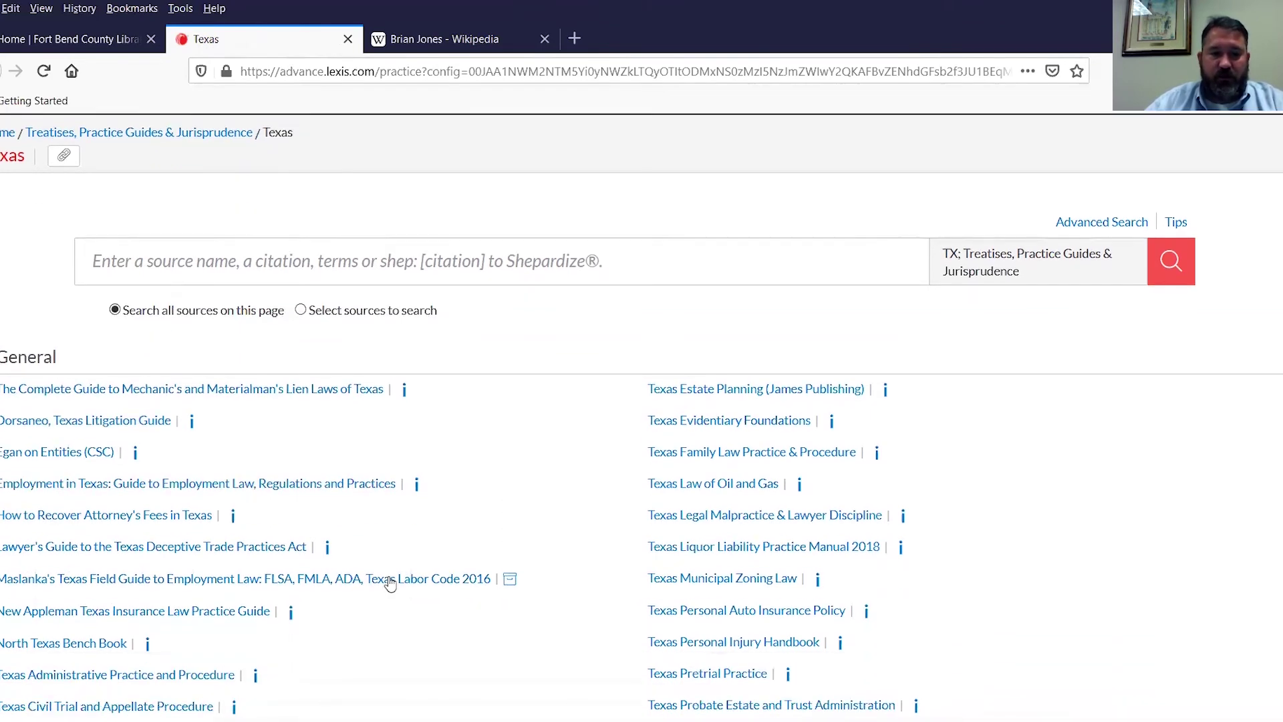
scroll(388, 582, "down", 2)
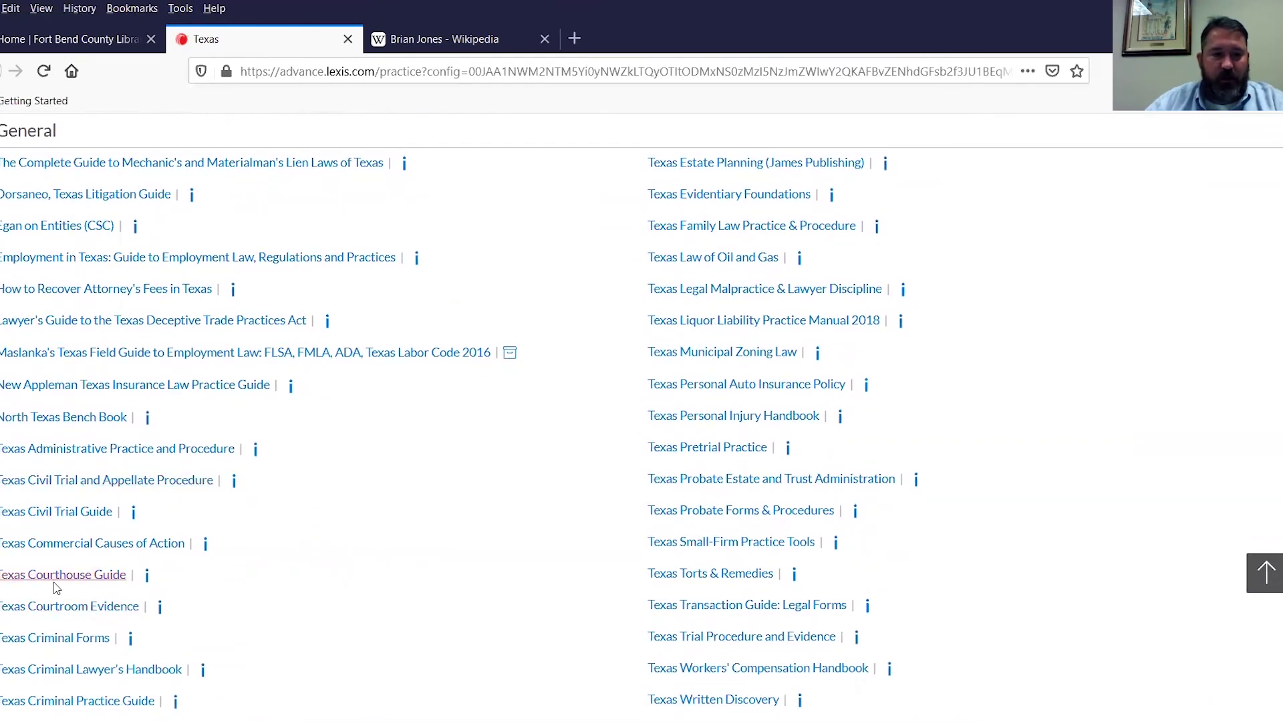
scroll(57, 588, "down", 3)
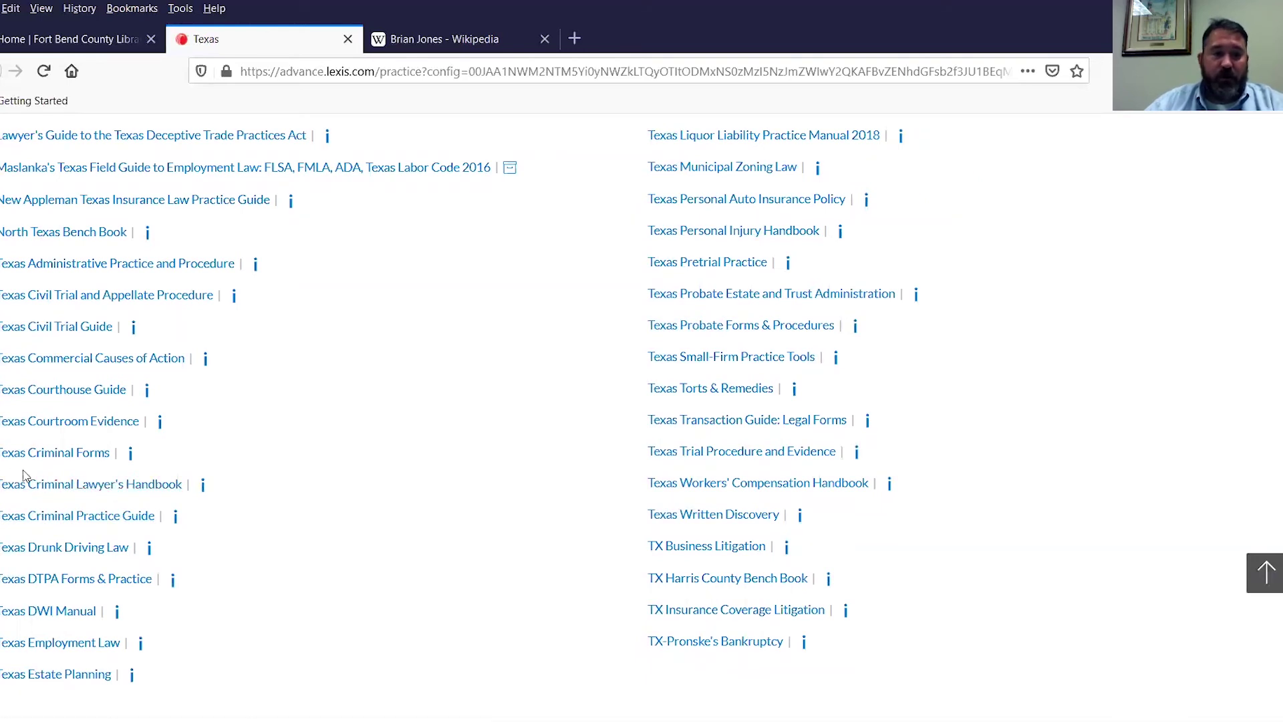
left_click(33, 515)
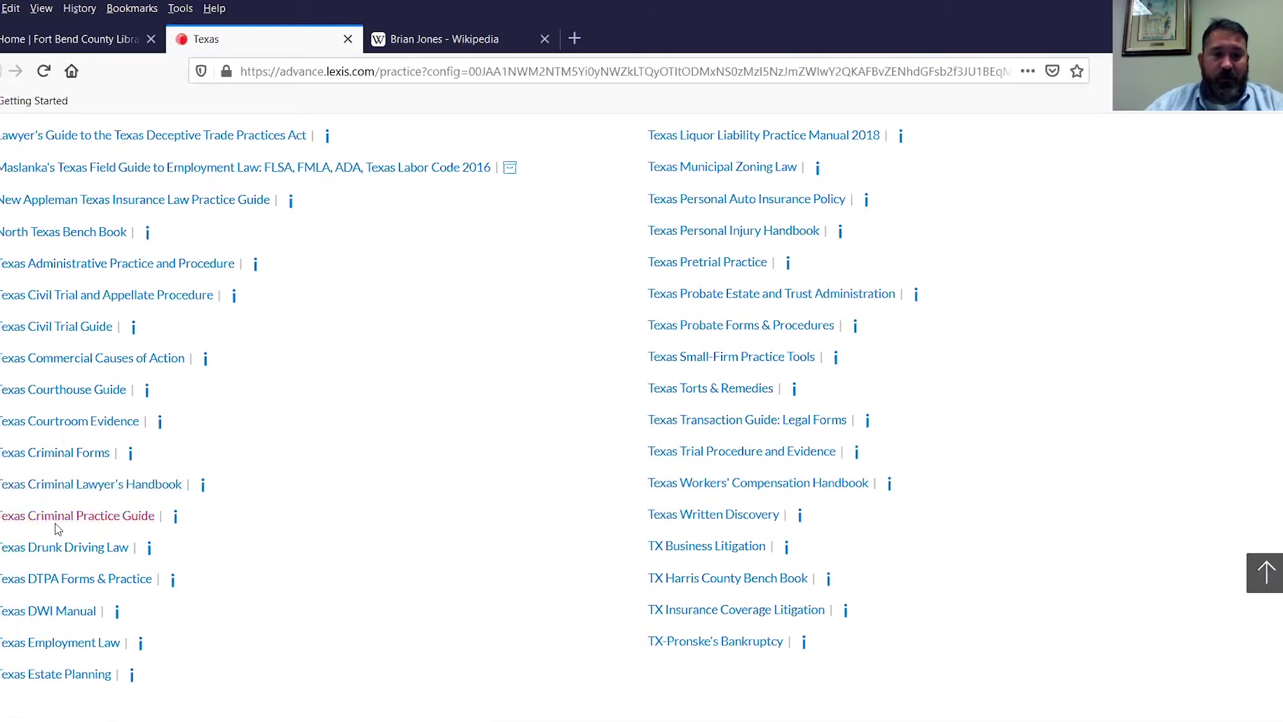
left_click(57, 550)
left_click(80, 518)
scroll(131, 436, "up", 1)
scroll(131, 436, "up", 5)
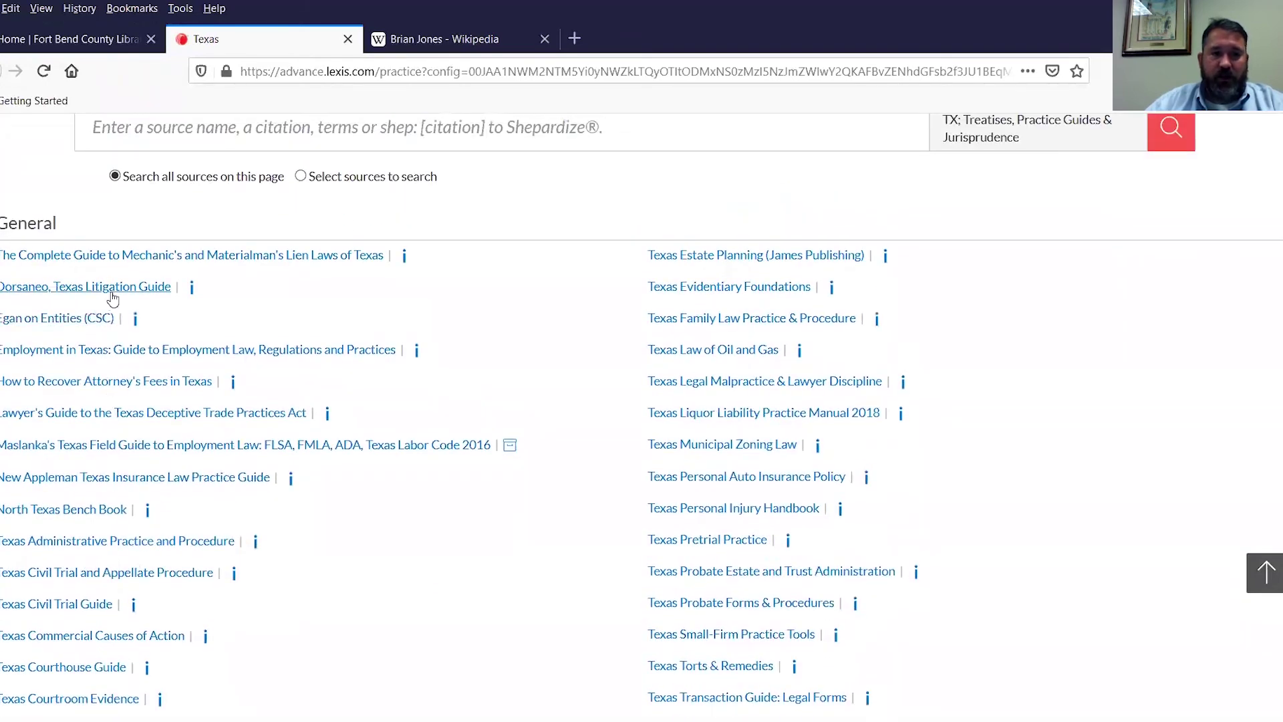
left_click(117, 299)
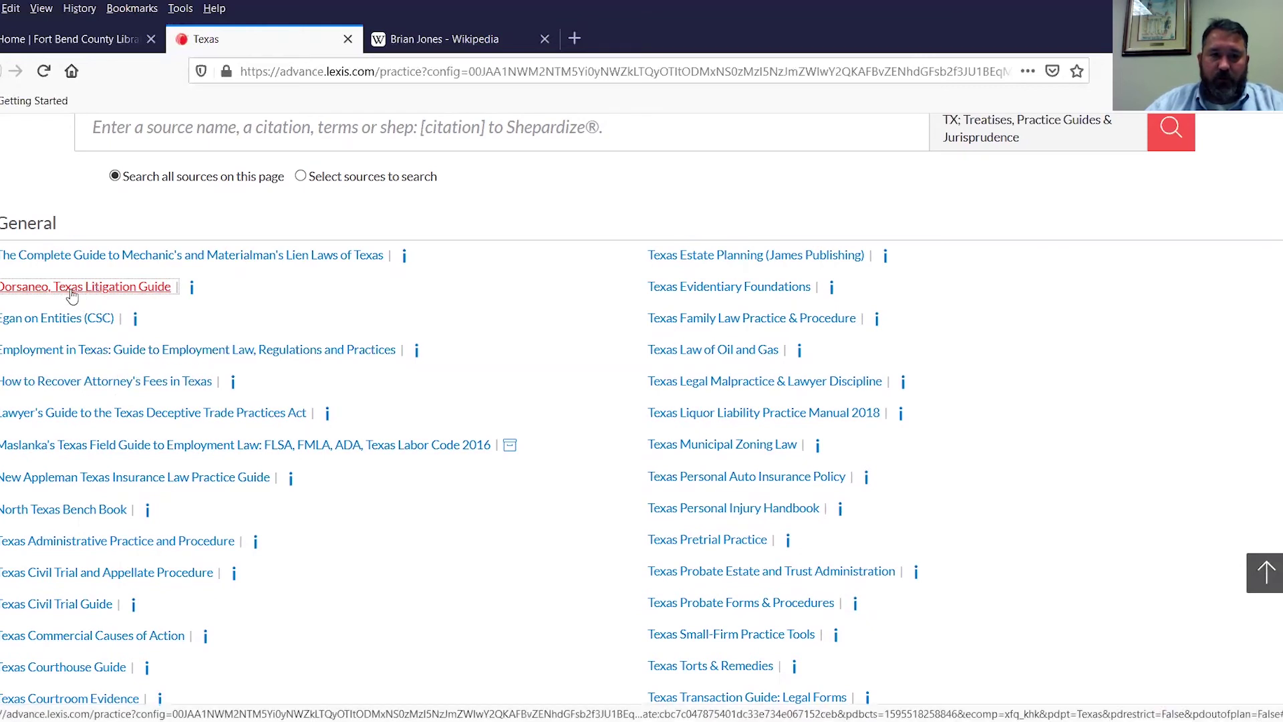
- Open Texas Family Law Practice & Procedure and look over its table of contents by objective
left_click(684, 326)
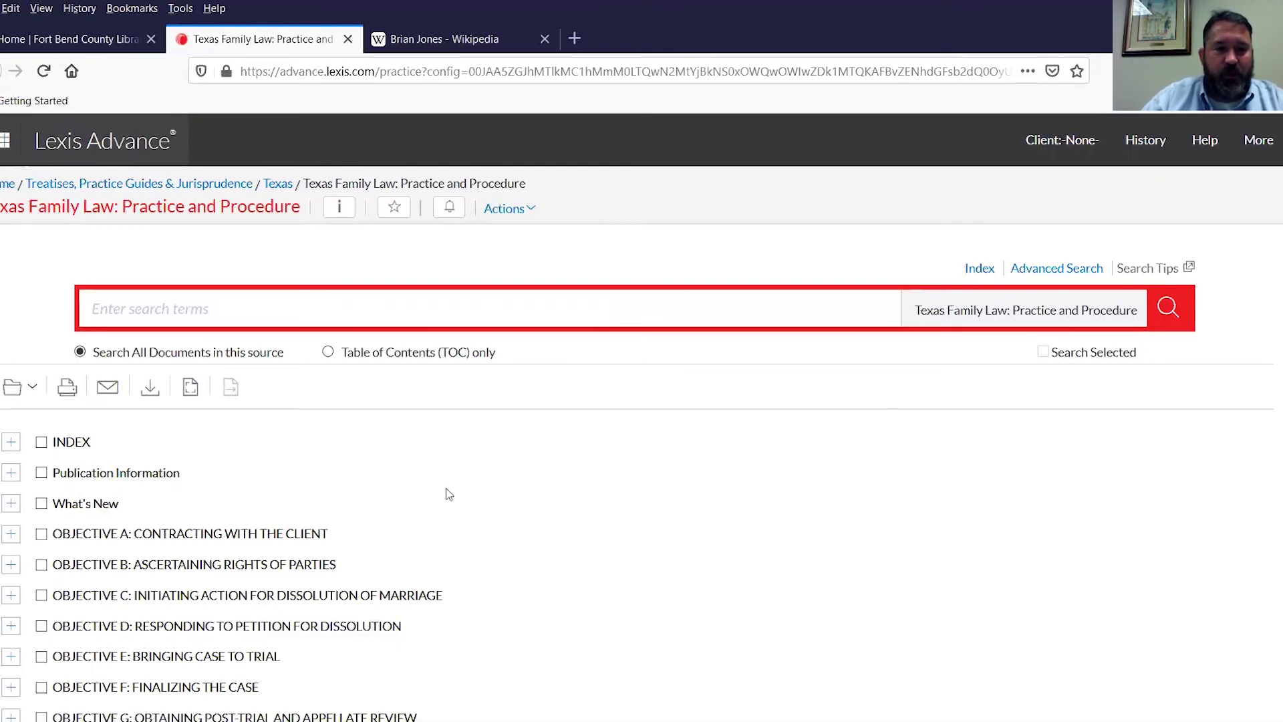
scroll(447, 488, "down", 1)
scroll(446, 495, "up", 1)
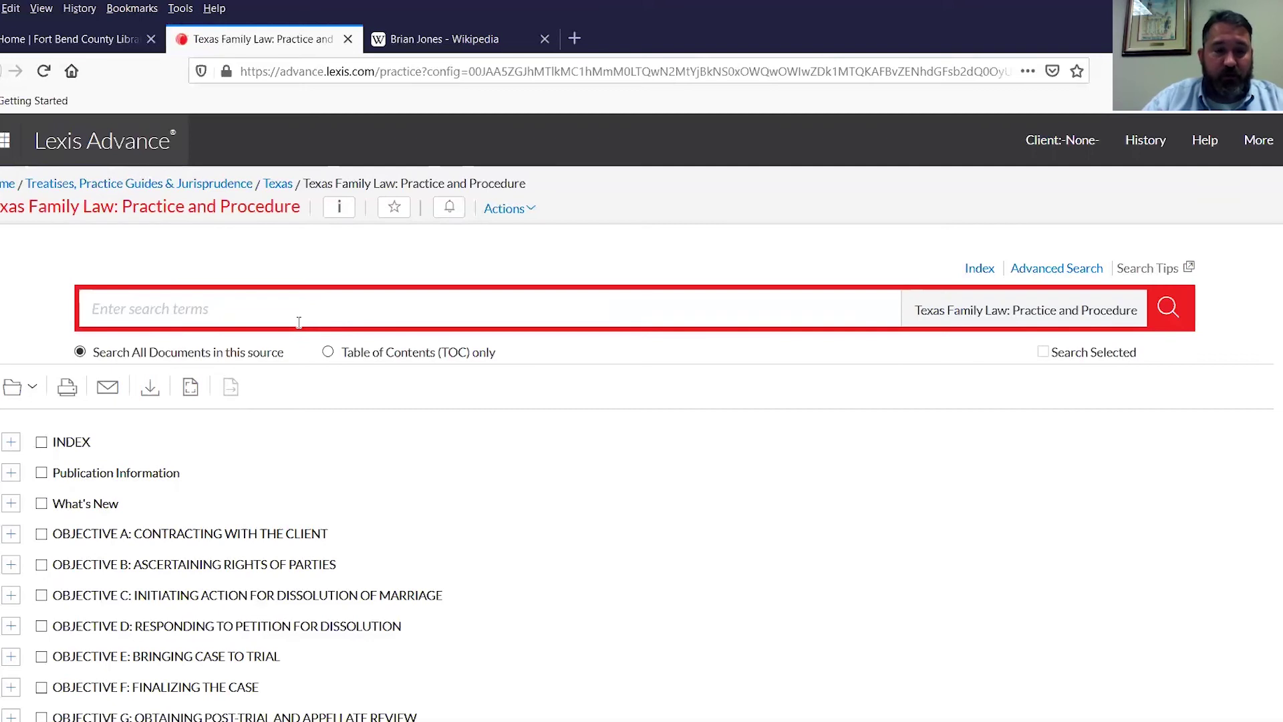
scroll(298, 322, "down", 2)
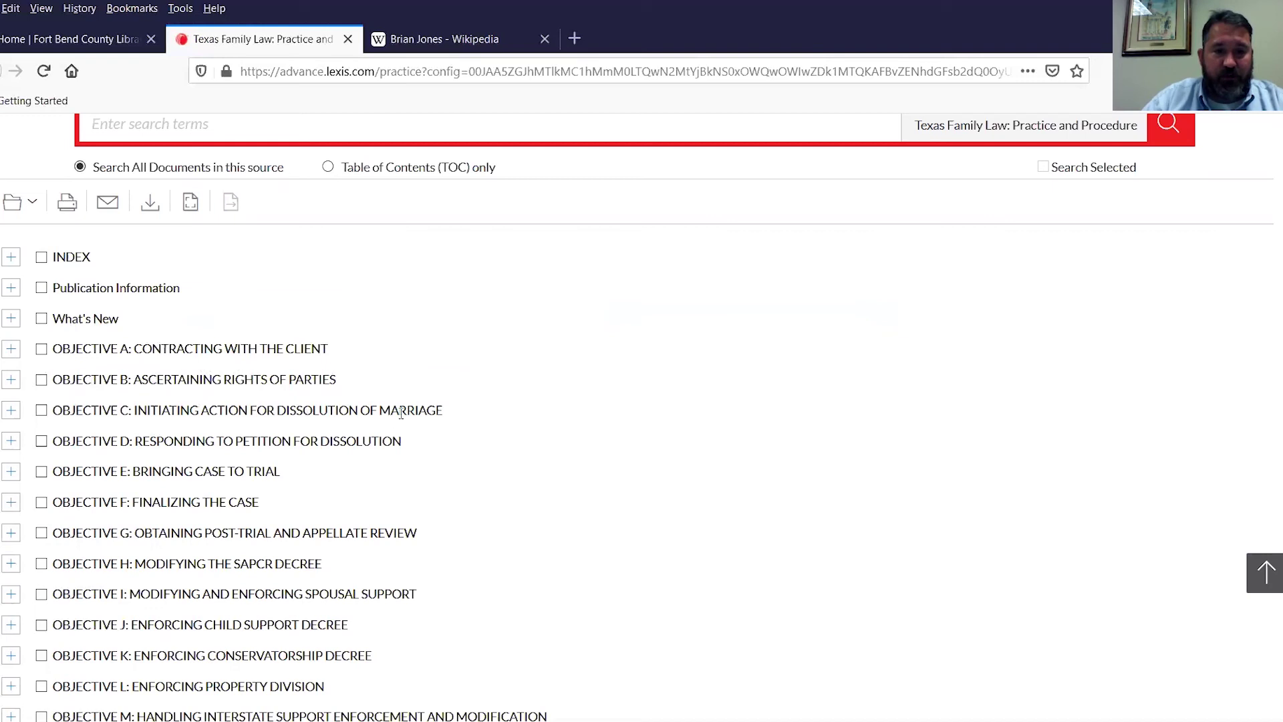
- Expand Objective C on initiating dissolution of marriage, Task C3 on drafting the petition and SAPCR, and its Practice Guide
left_click(11, 412)
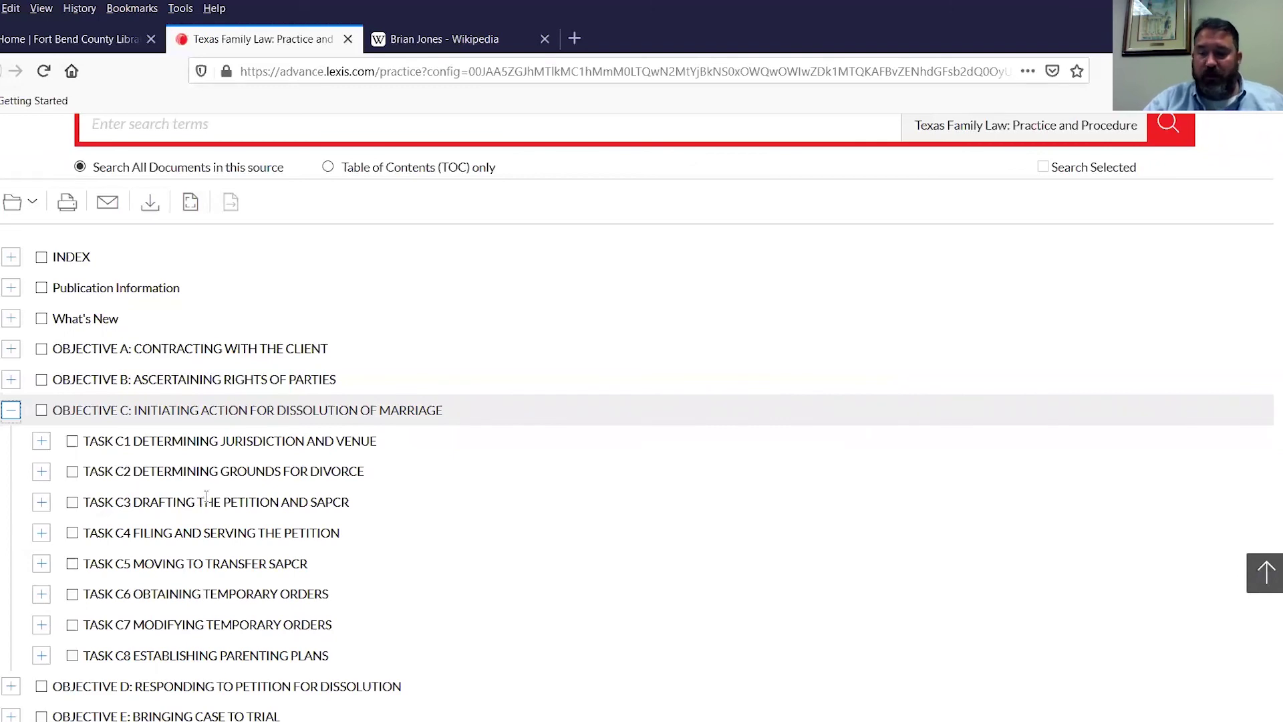
left_click(41, 504)
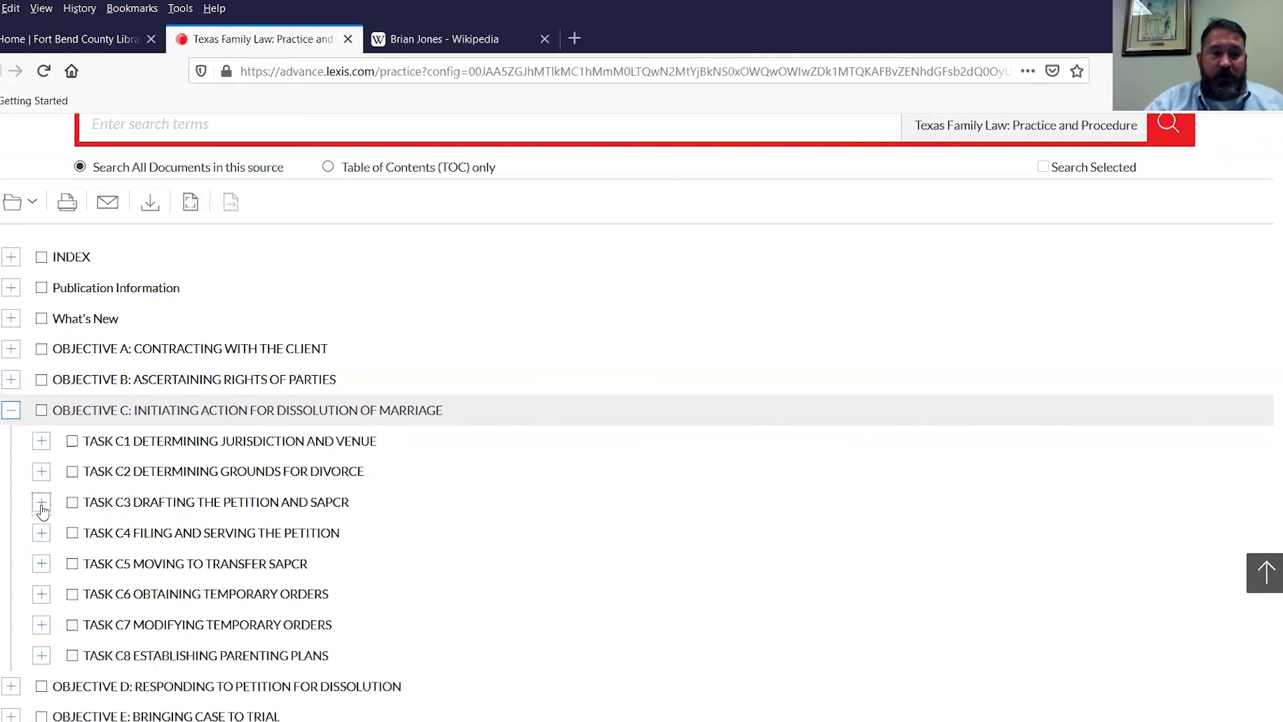
scroll(153, 564, "down", 2)
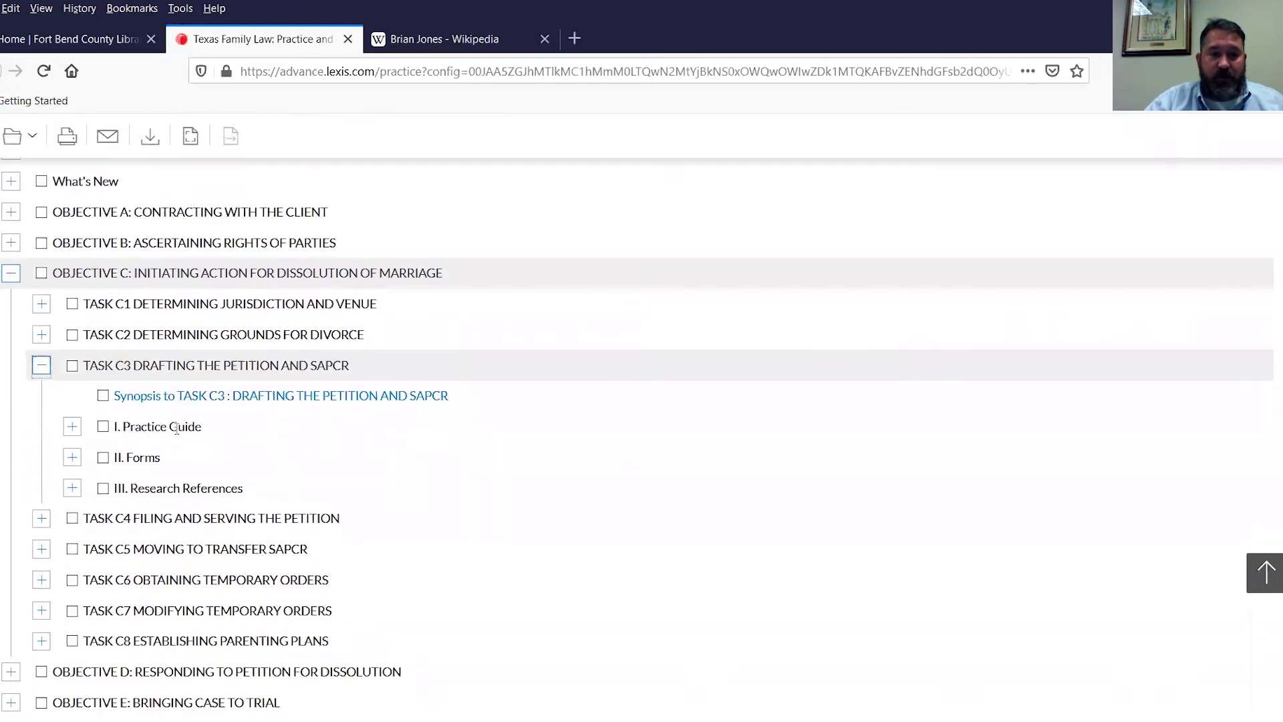
left_click(73, 429)
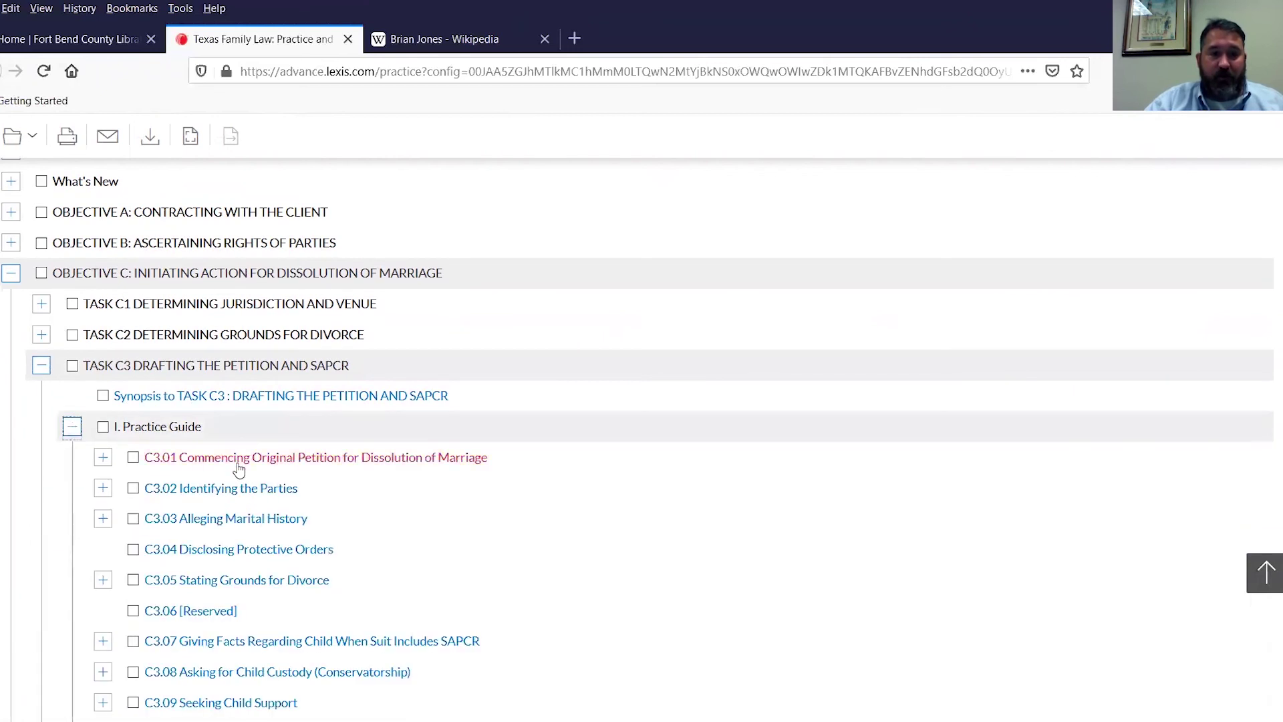
- Look through the Task C3 Practice Guide sections, and expand the task's Forms part and its Original Petition group
scroll(231, 441, "down", 1)
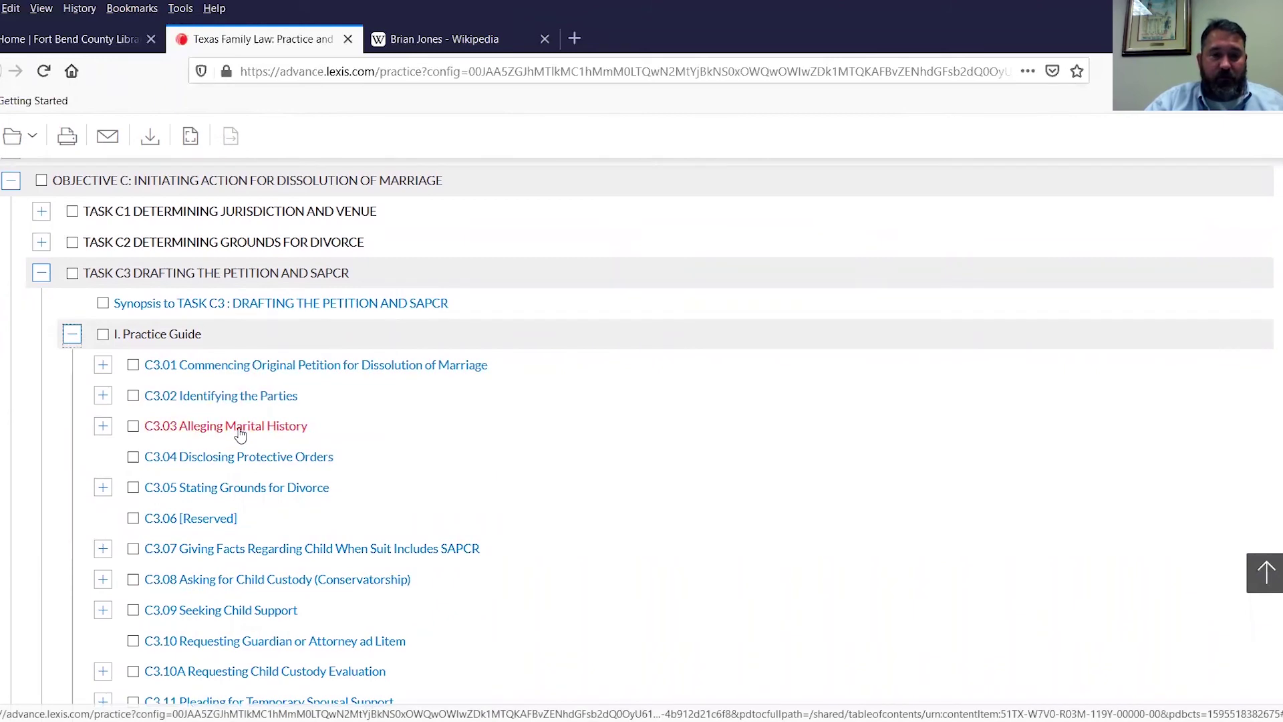
scroll(240, 435, "down", 9)
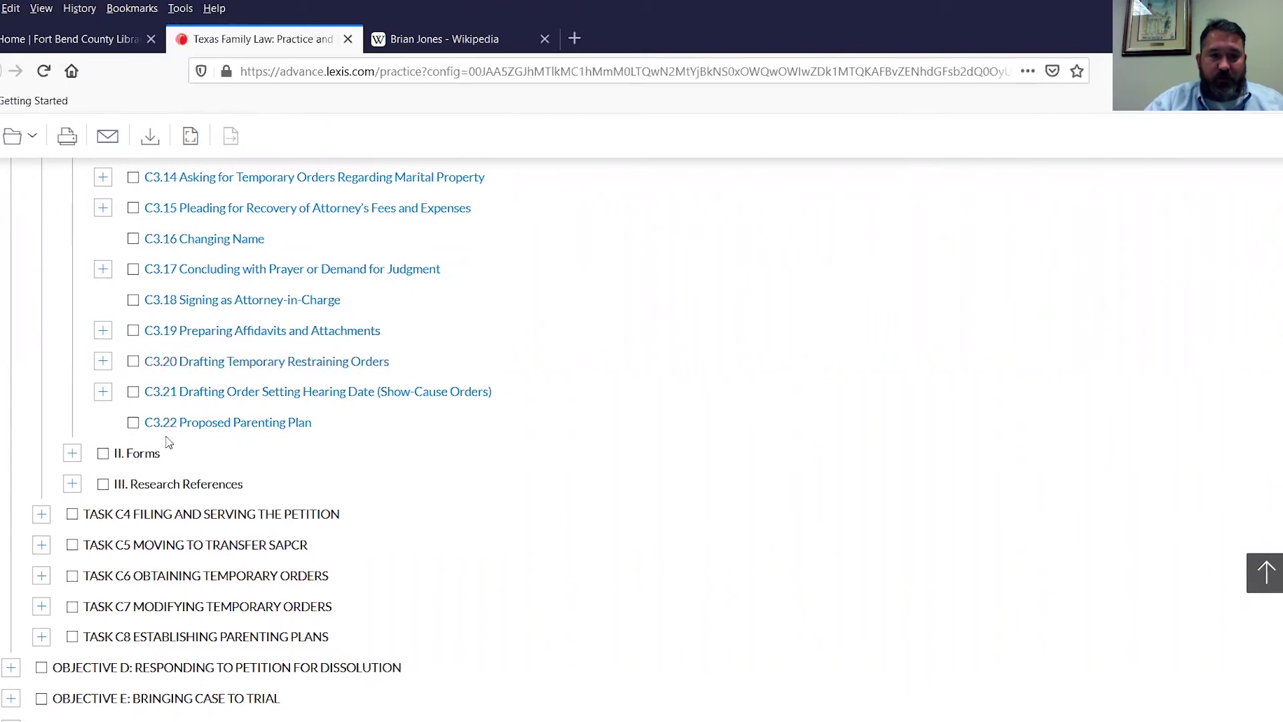
left_click(72, 453)
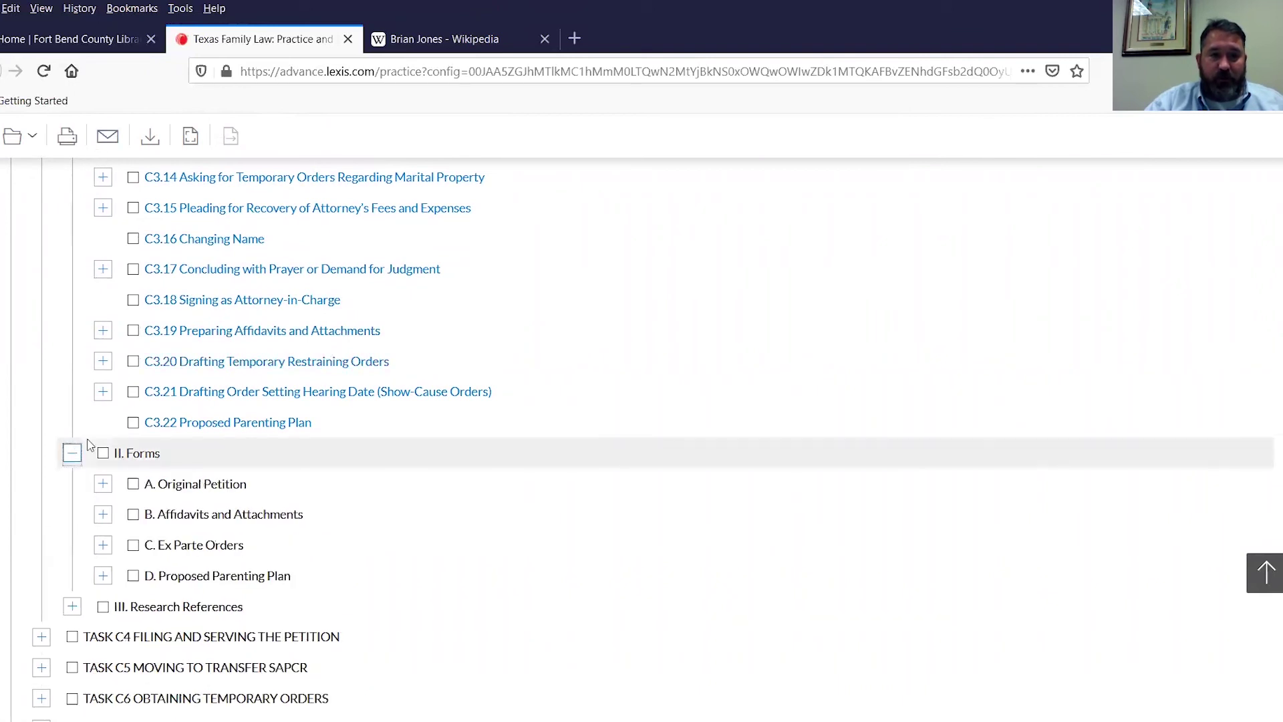
scroll(164, 407, "down", 2)
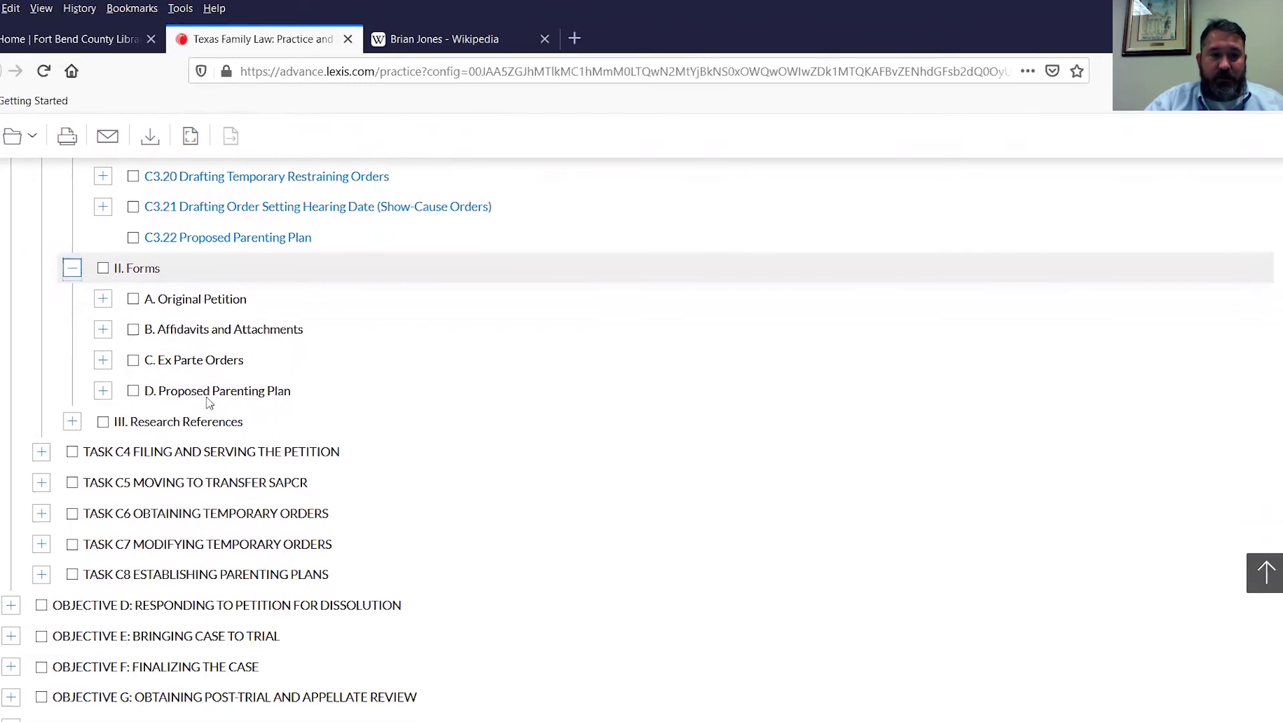
left_click(109, 304)
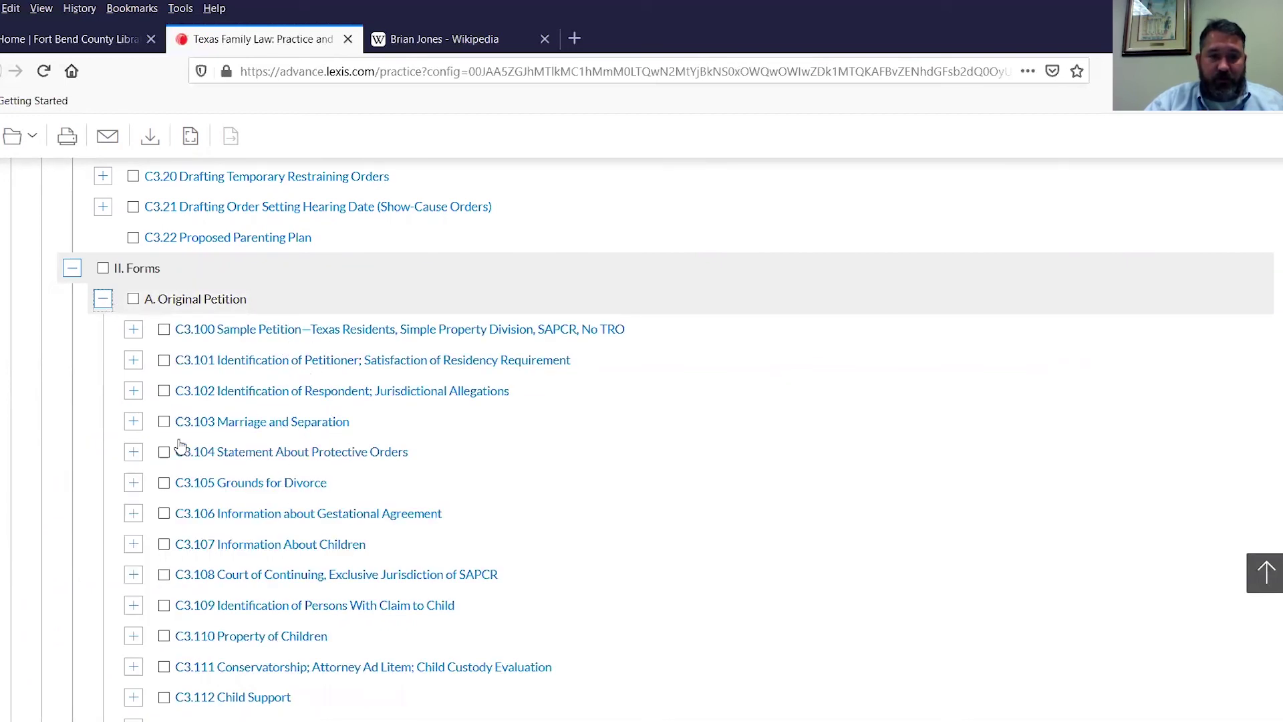
- Review the Practice Guide sections and the Original Petition forms listed under Task C3
left_click(303, 539)
scroll(336, 573, "up", 3)
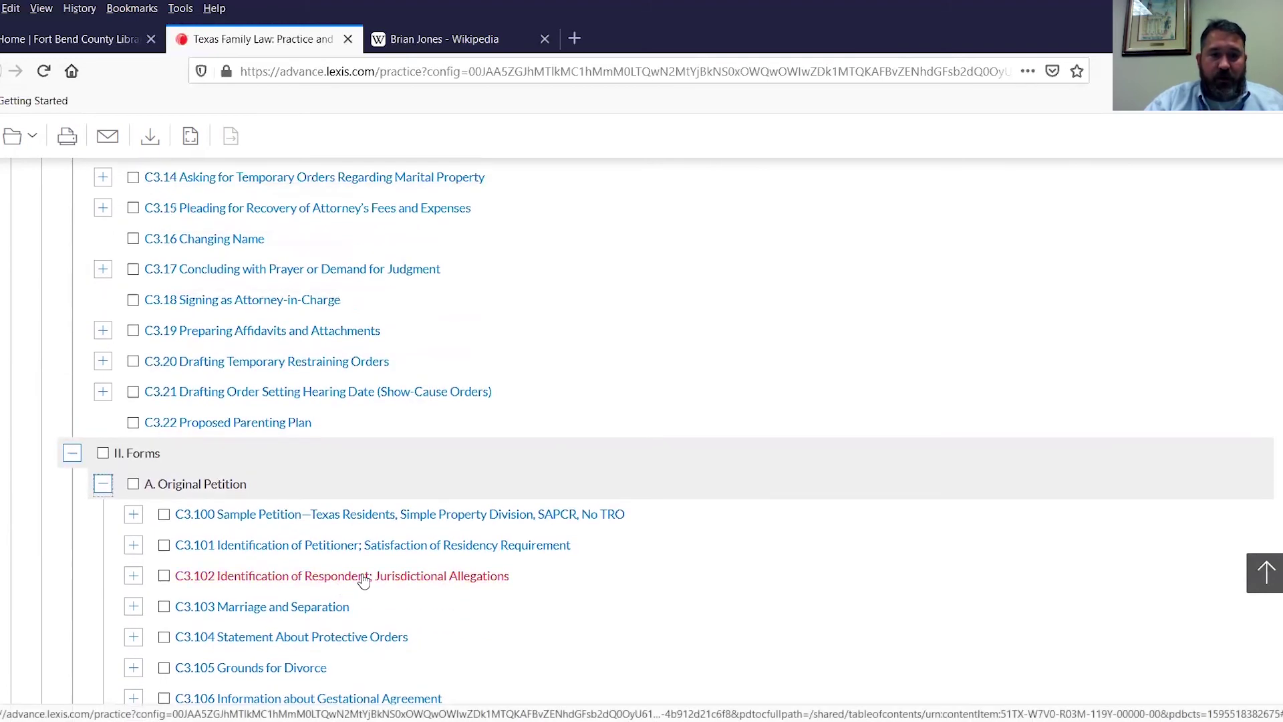
scroll(365, 580, "up", 9)
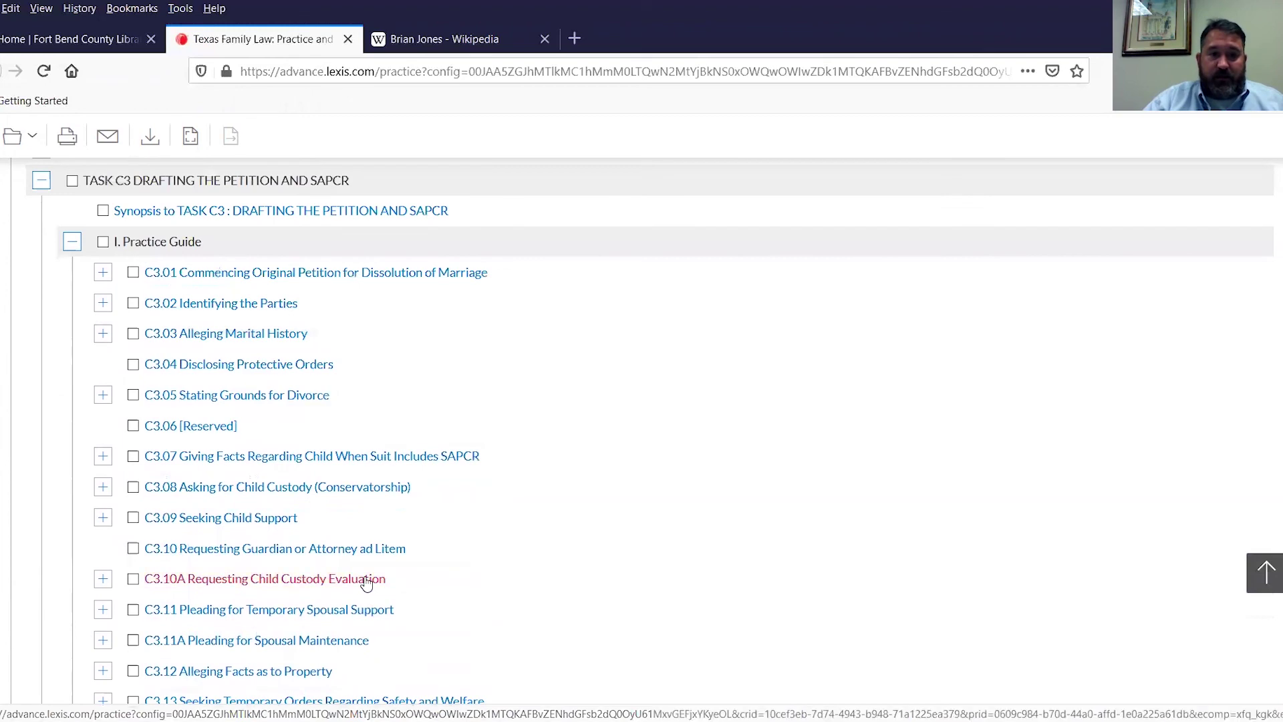
scroll(366, 583, "up", 3)
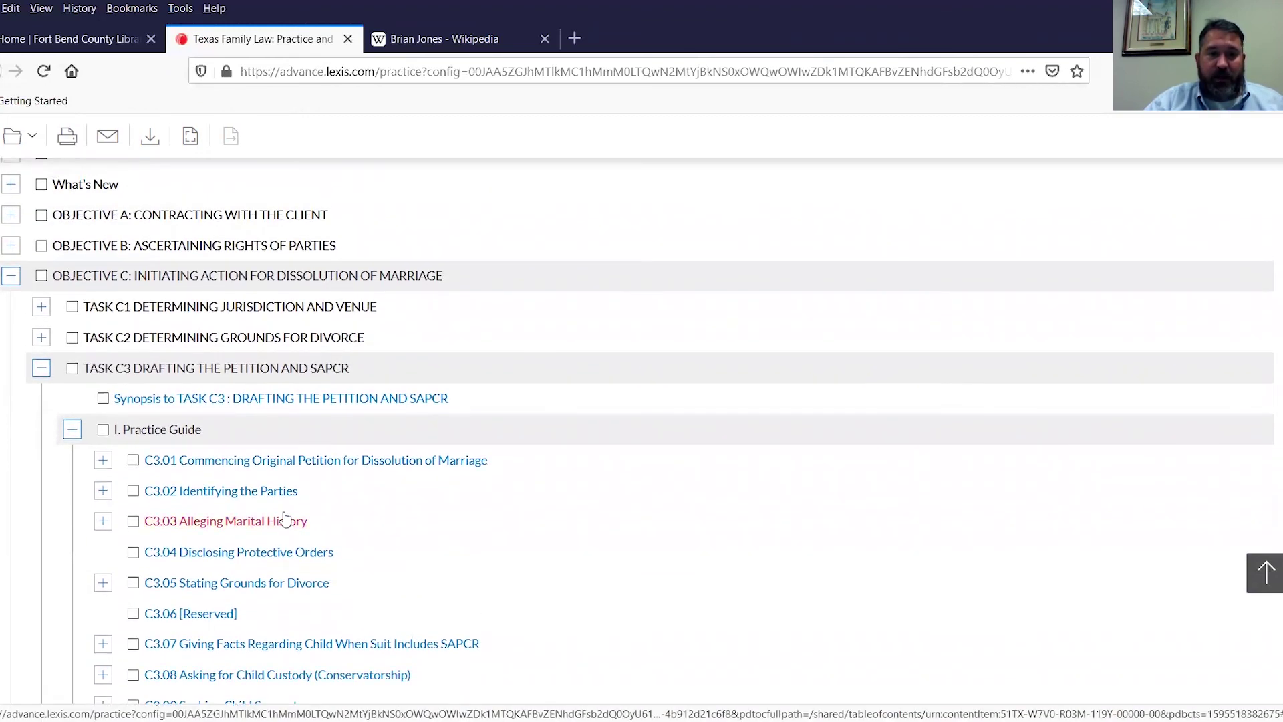
scroll(286, 521, "up", 3)
scroll(286, 521, "down", 7)
scroll(286, 521, "down", 20)
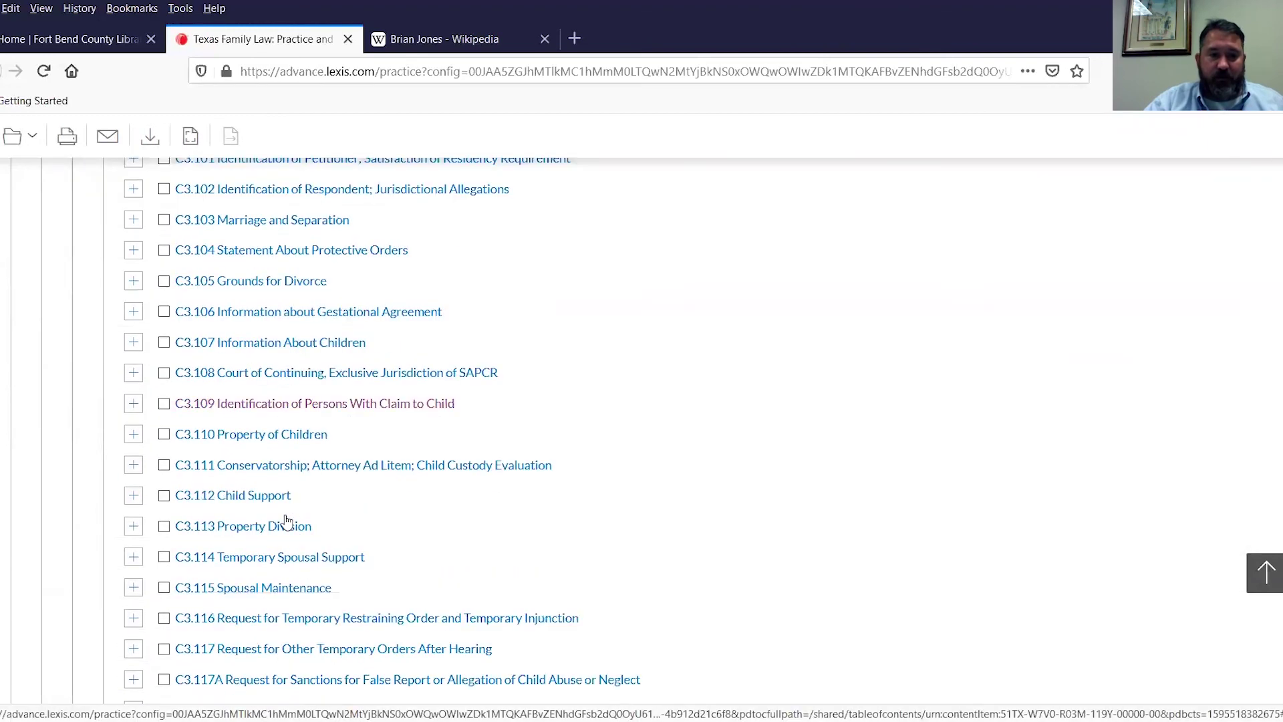
- Leave the Texas family law treatise for the Lexis Advance home page and look over the Explore Content categories
scroll(284, 523, "down", 1)
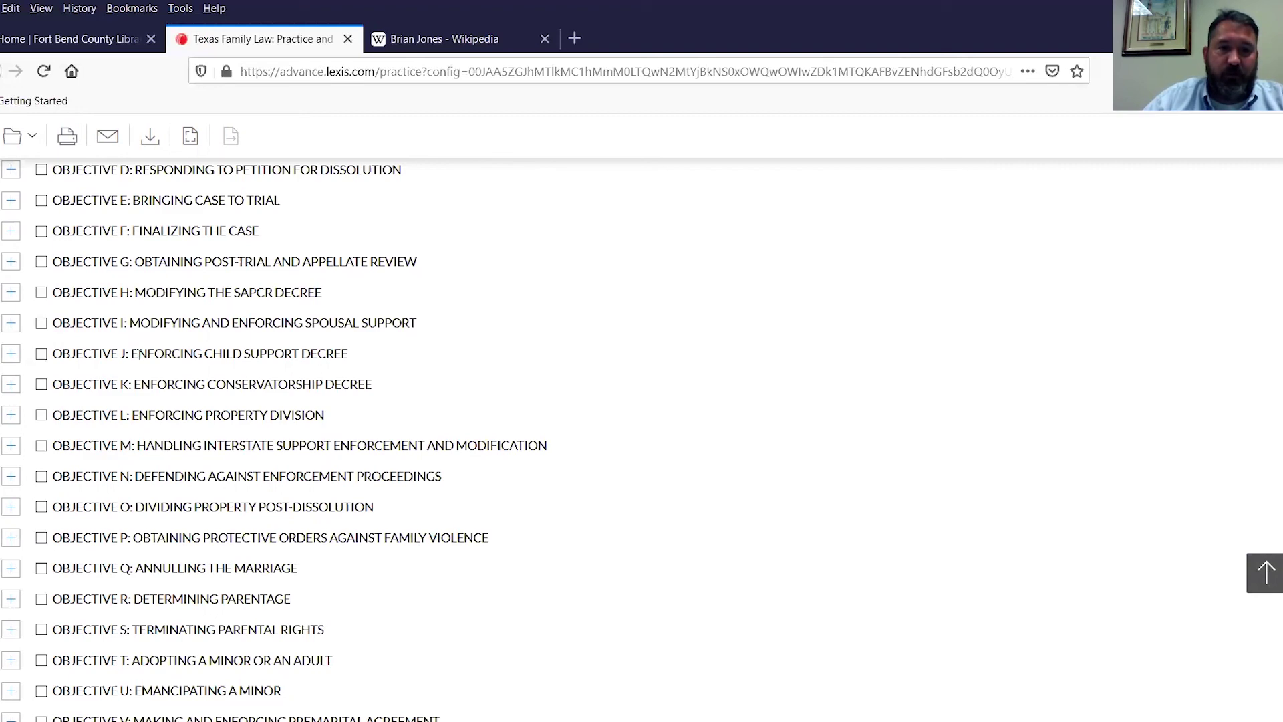
scroll(109, 385, "up", 15)
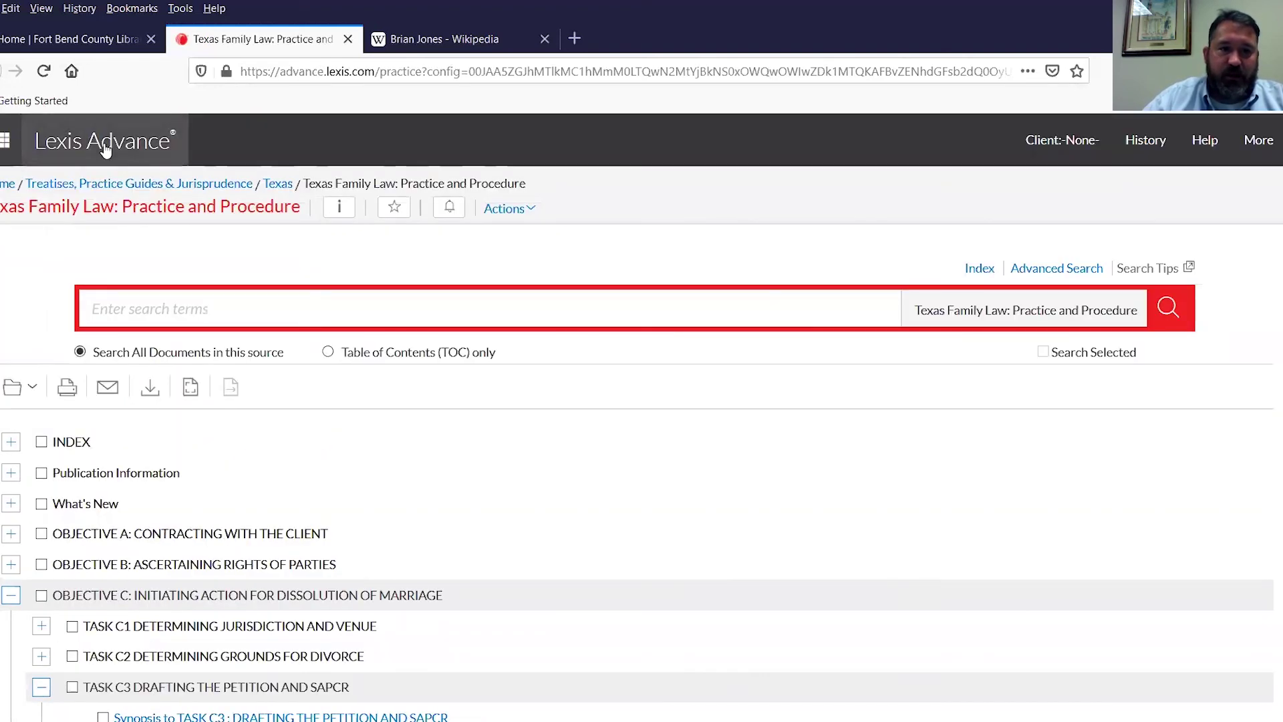
left_click(103, 154)
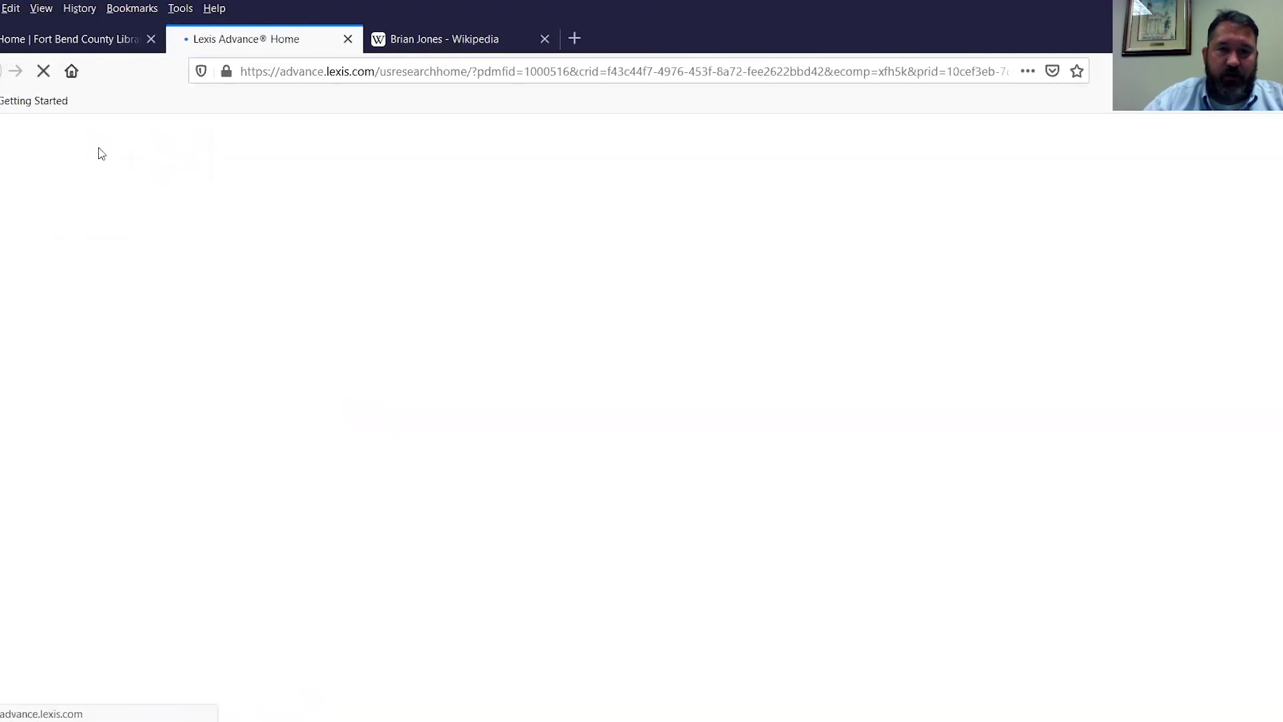
scroll(356, 428, "down", 5)
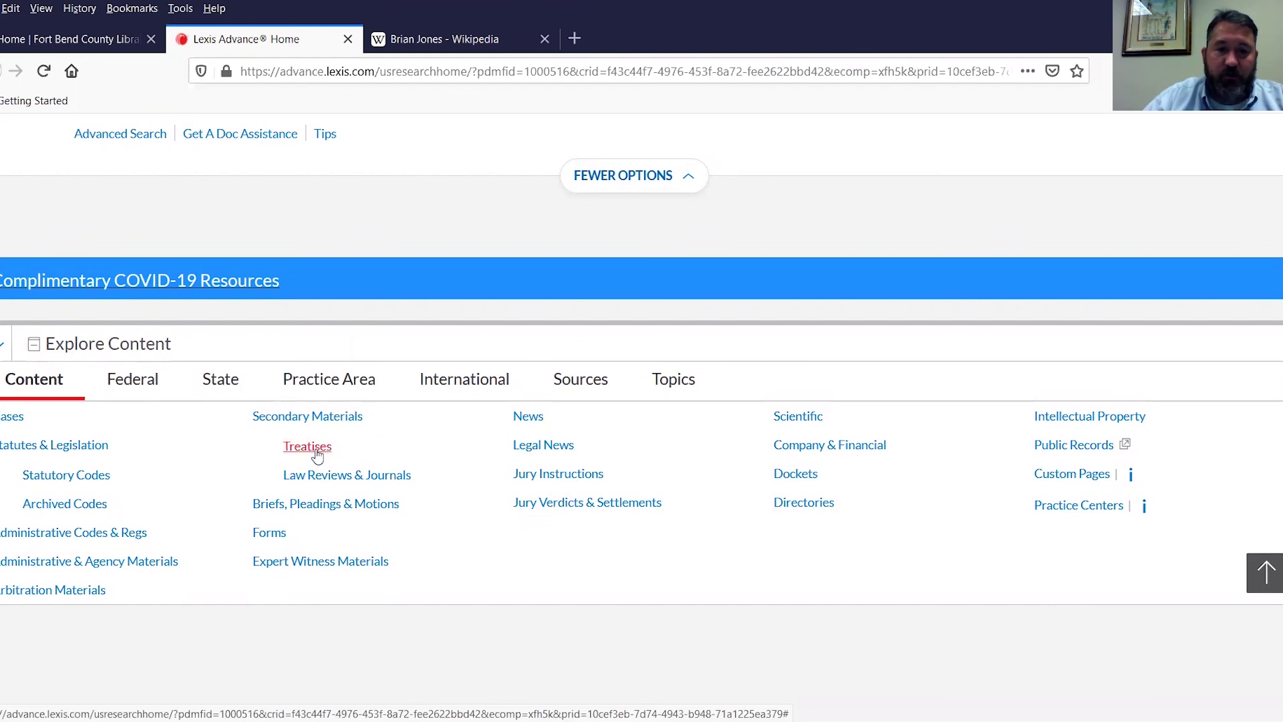
left_click(262, 530)
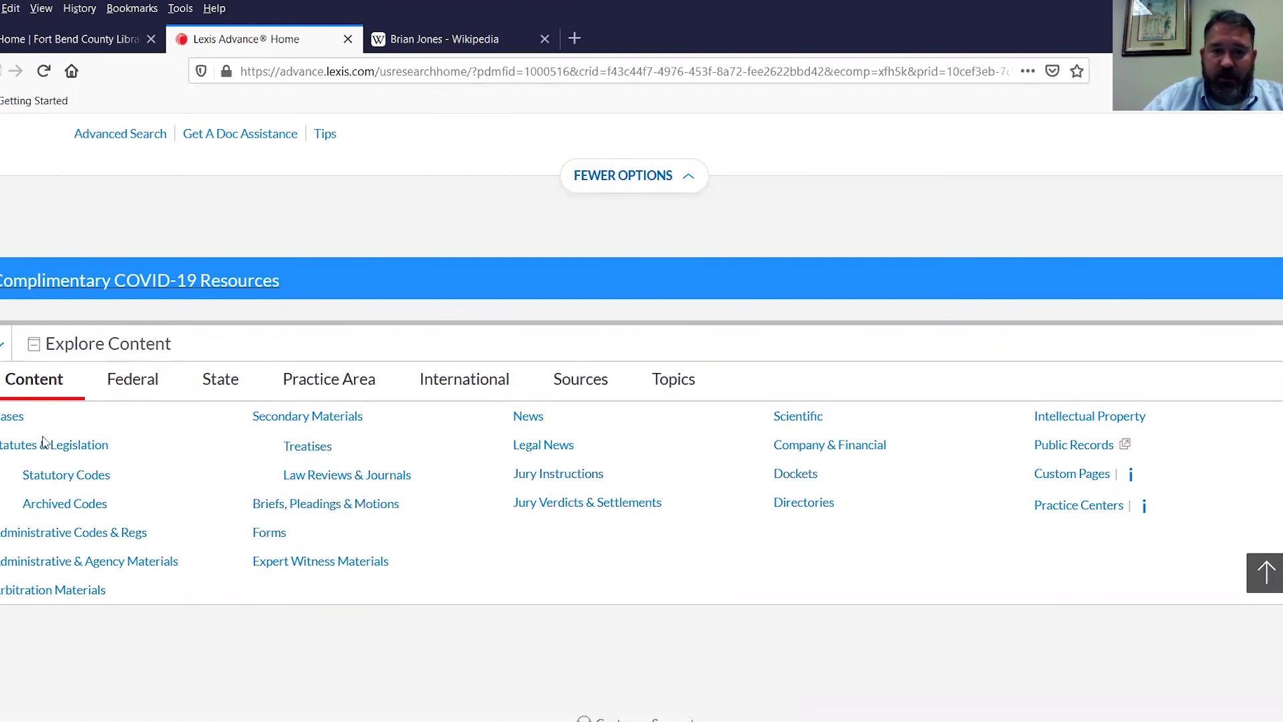
scroll(401, 617, "down", 2)
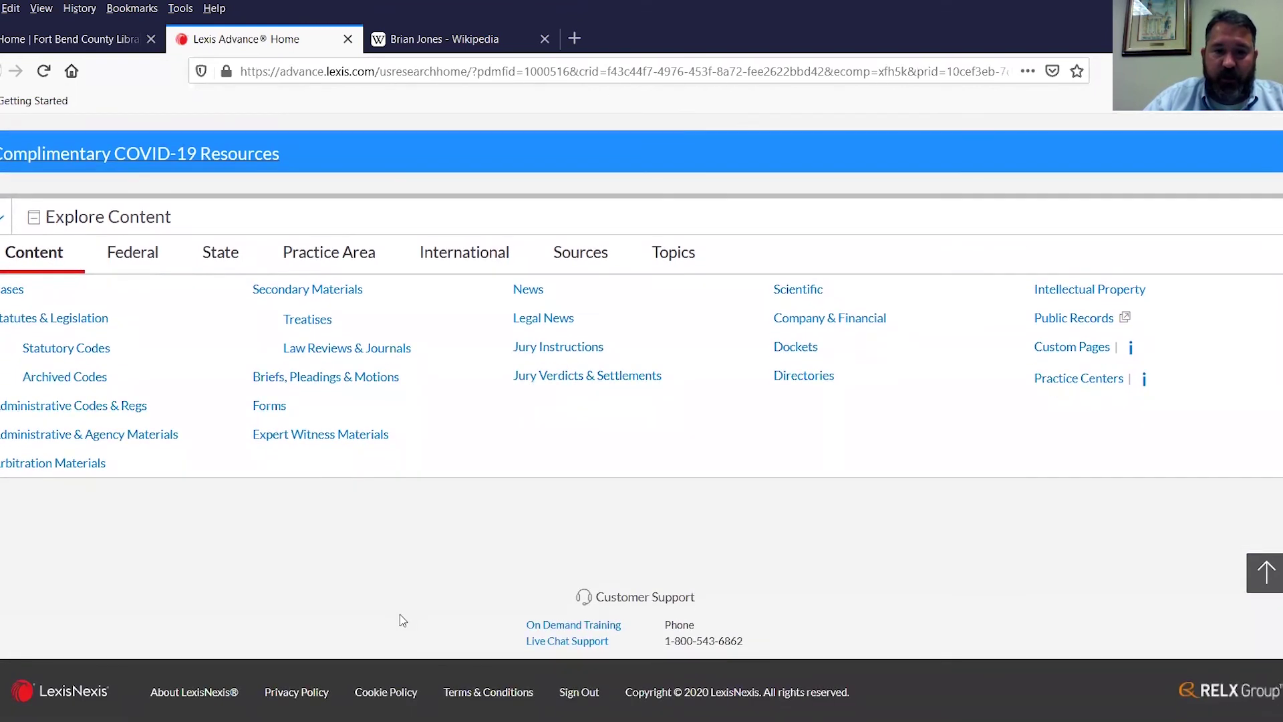
scroll(400, 620, "up", 2)
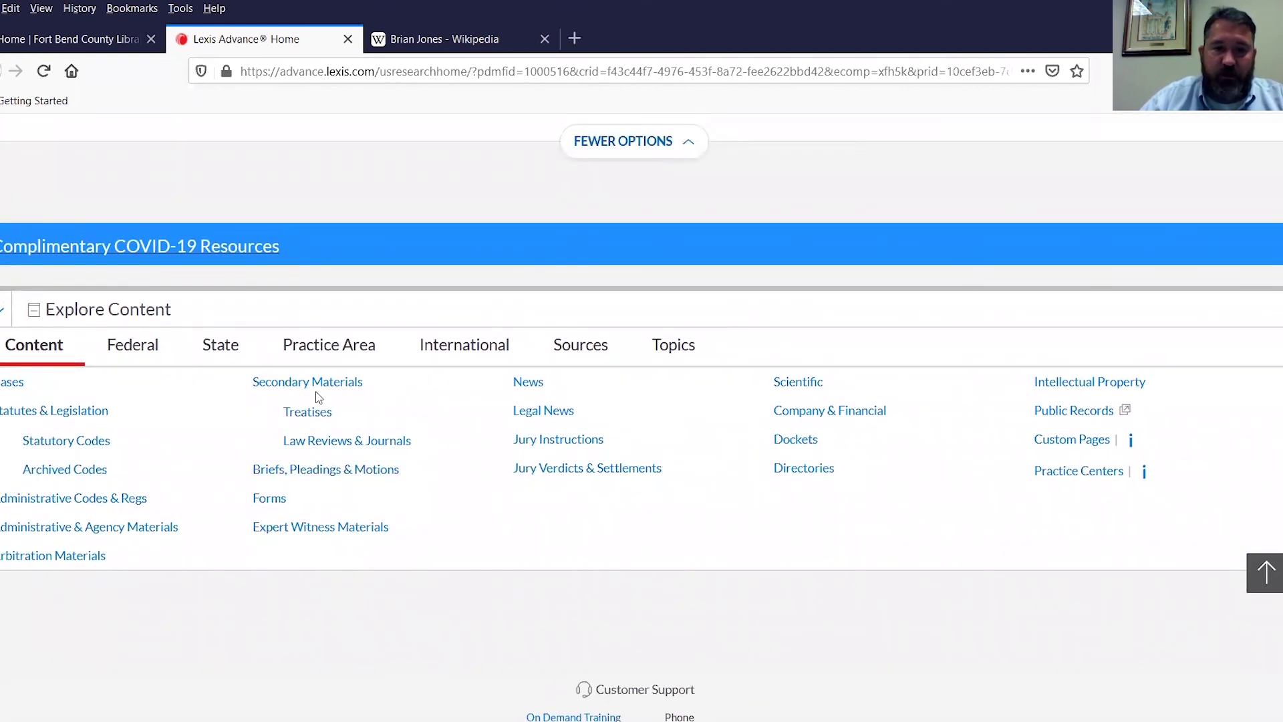
- Open the Law Reviews & Journals sources for Texas and look through the listed publications
left_click(331, 447)
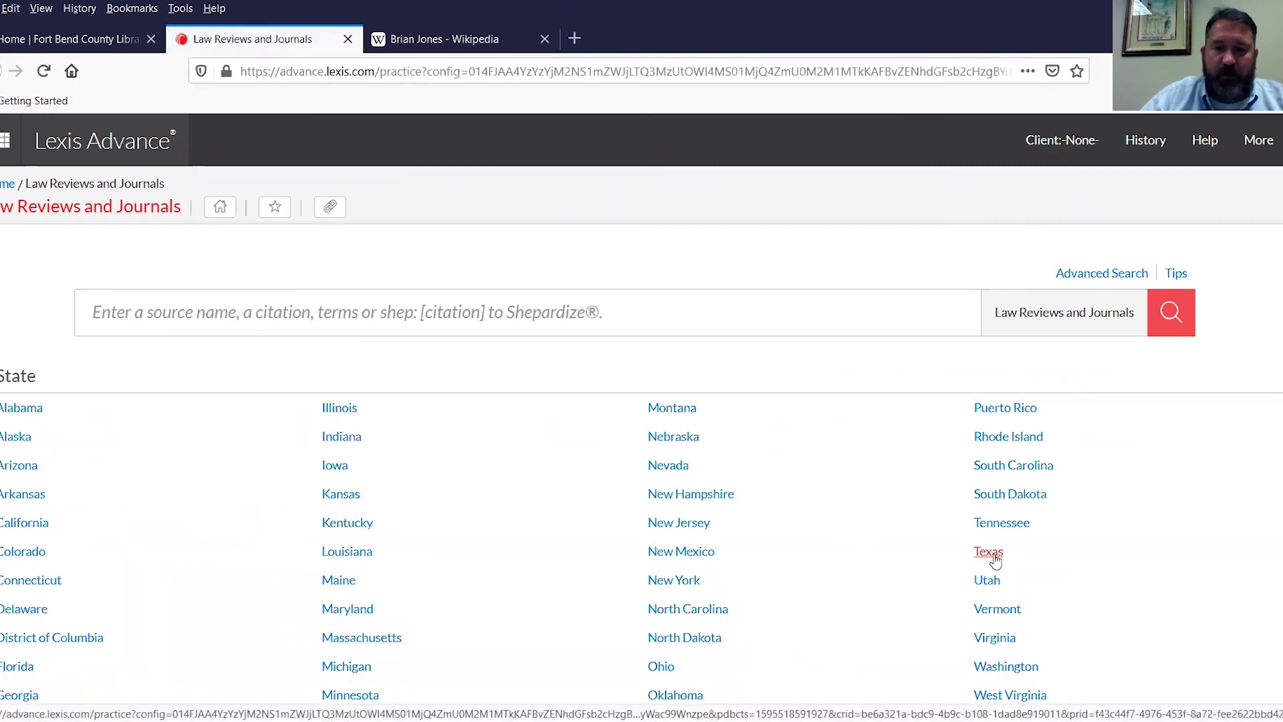
left_click(989, 552)
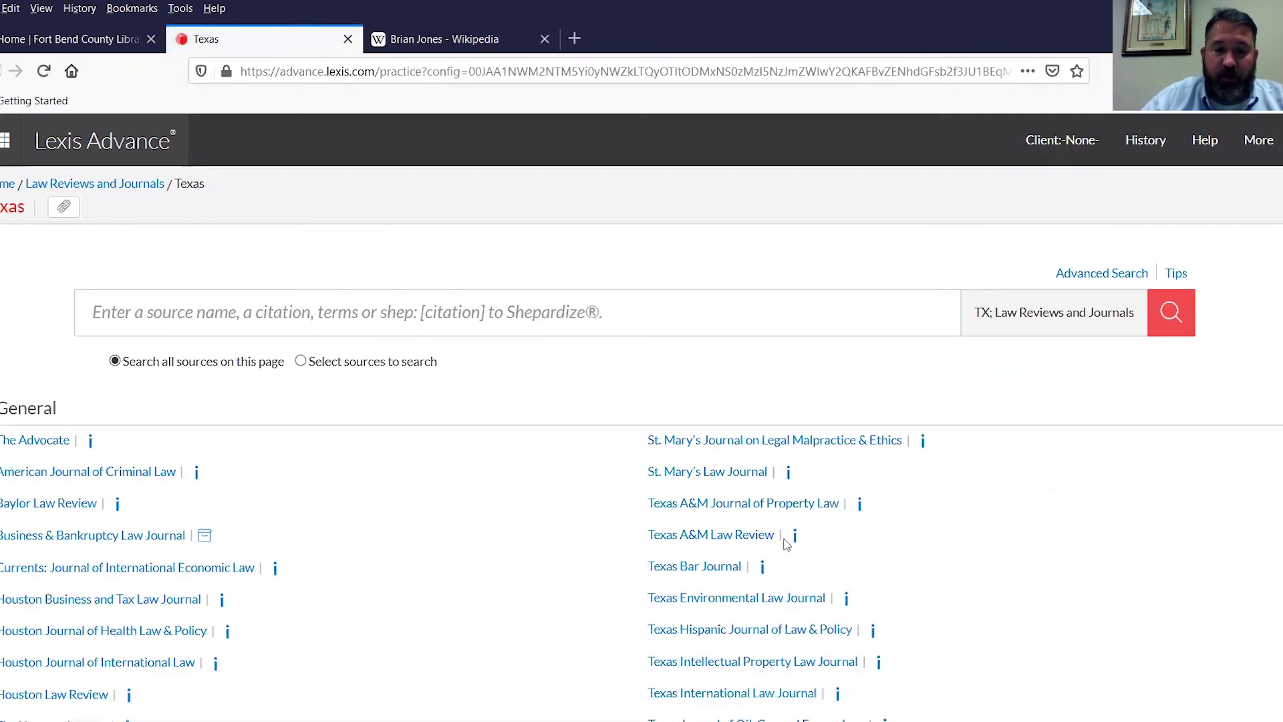
scroll(294, 521, "down", 5)
scroll(297, 528, "down", 3)
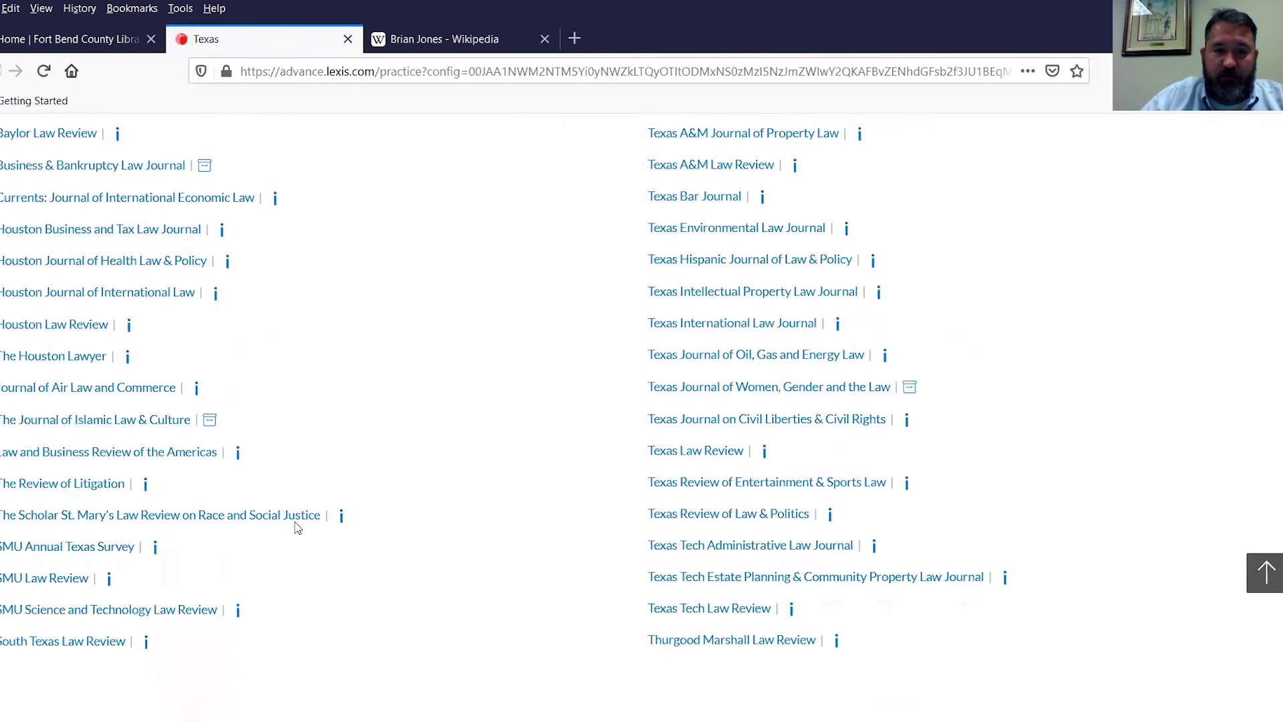
scroll(297, 528, "up", 3)
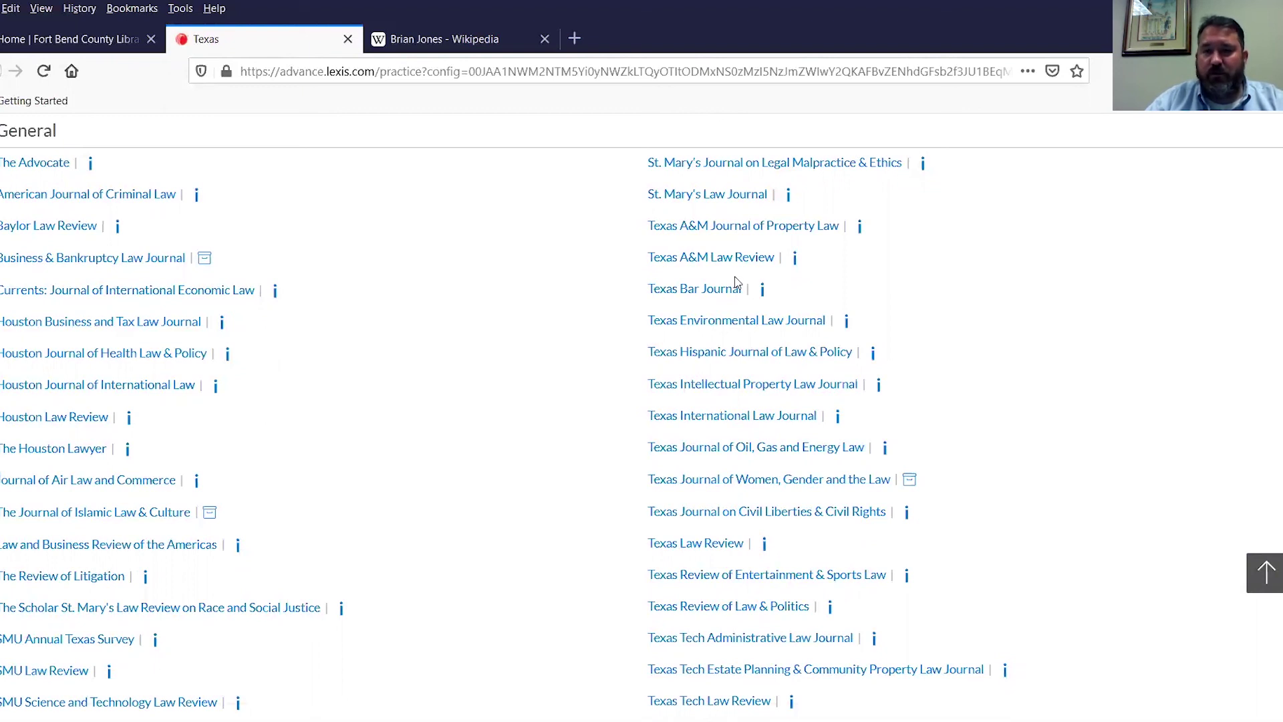
left_click(675, 266)
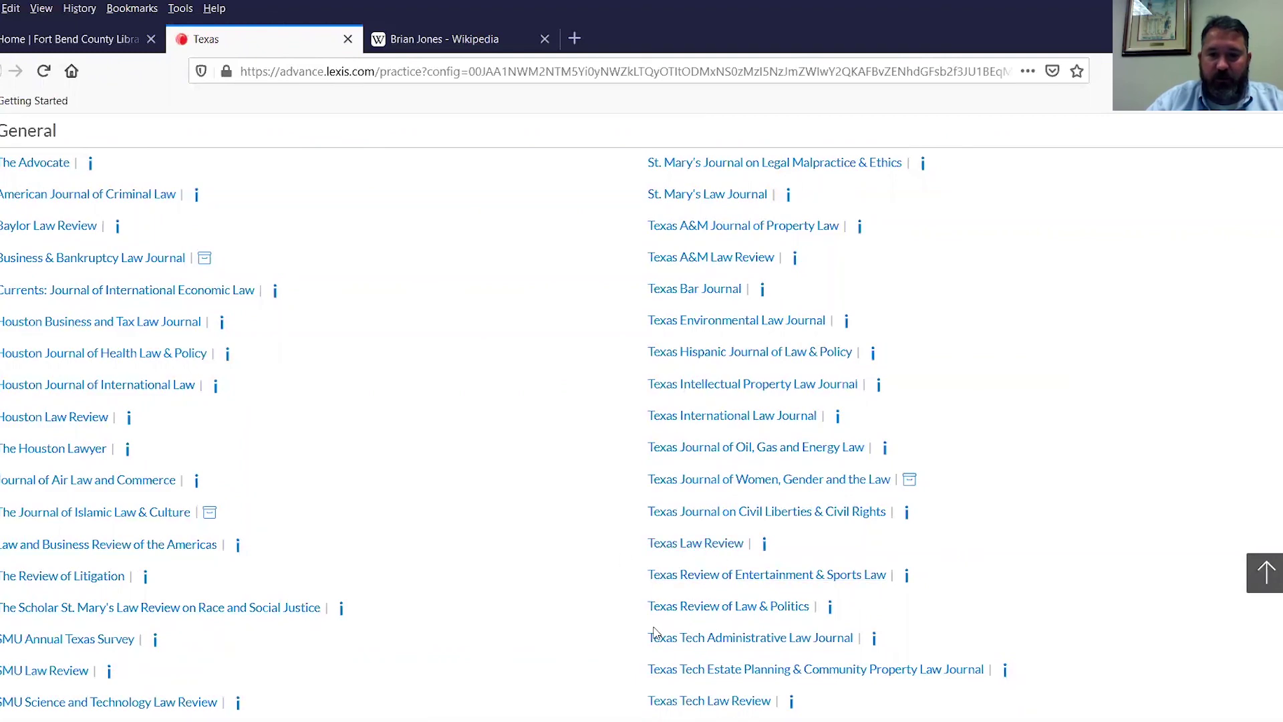
scroll(654, 632, "down", 2)
scroll(467, 542, "up", 3)
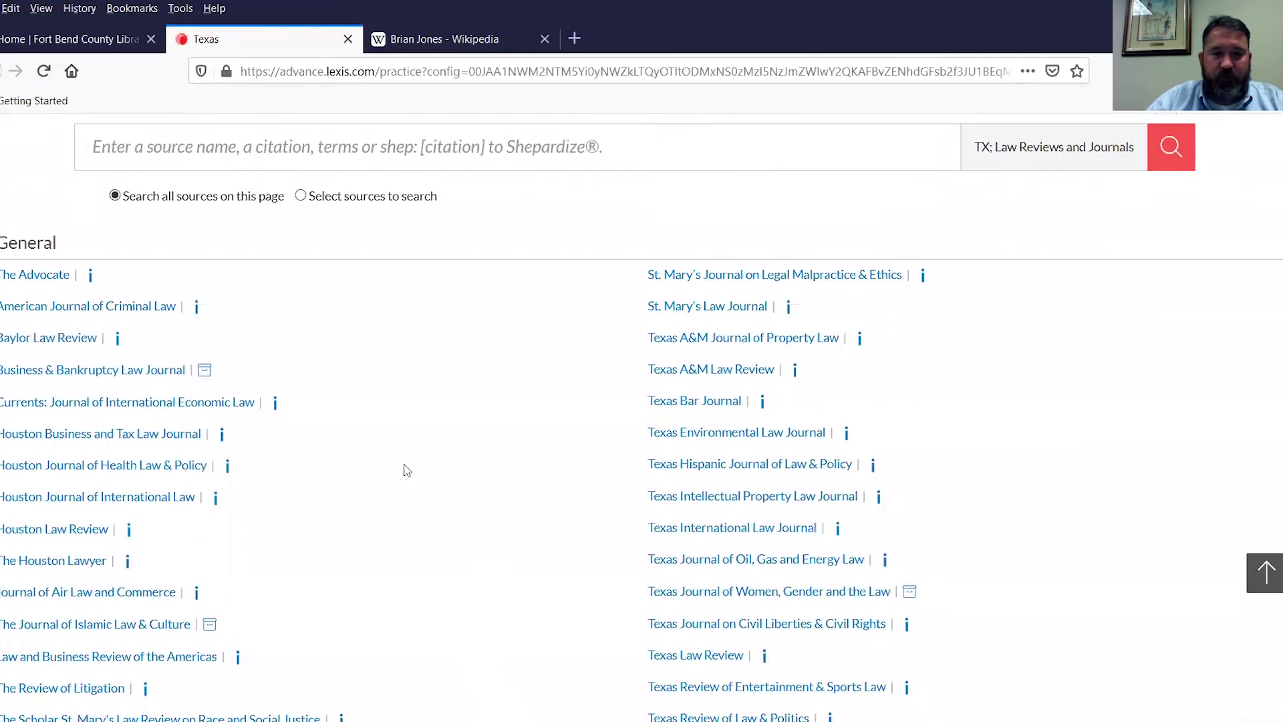
scroll(407, 469, "up", 1)
- Return from the Texas law reviews to the Lexis Advance home page and its main search form
left_click(1, 80)
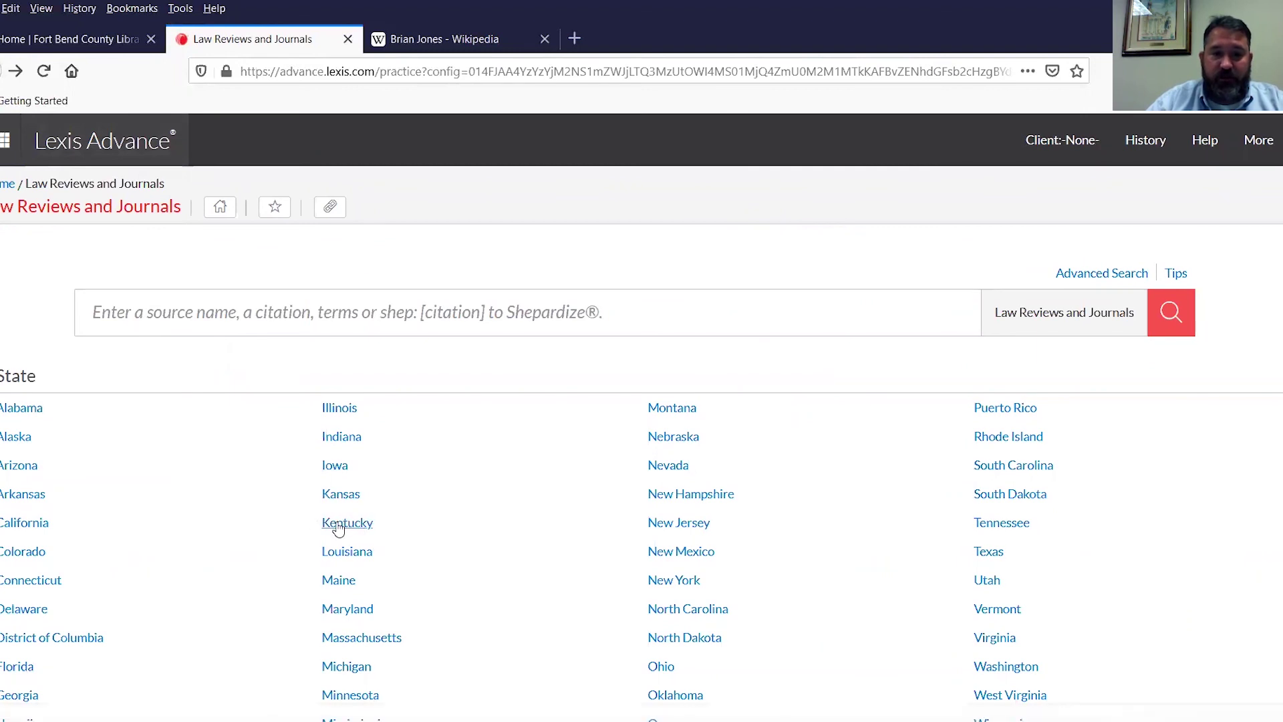
left_click(106, 149)
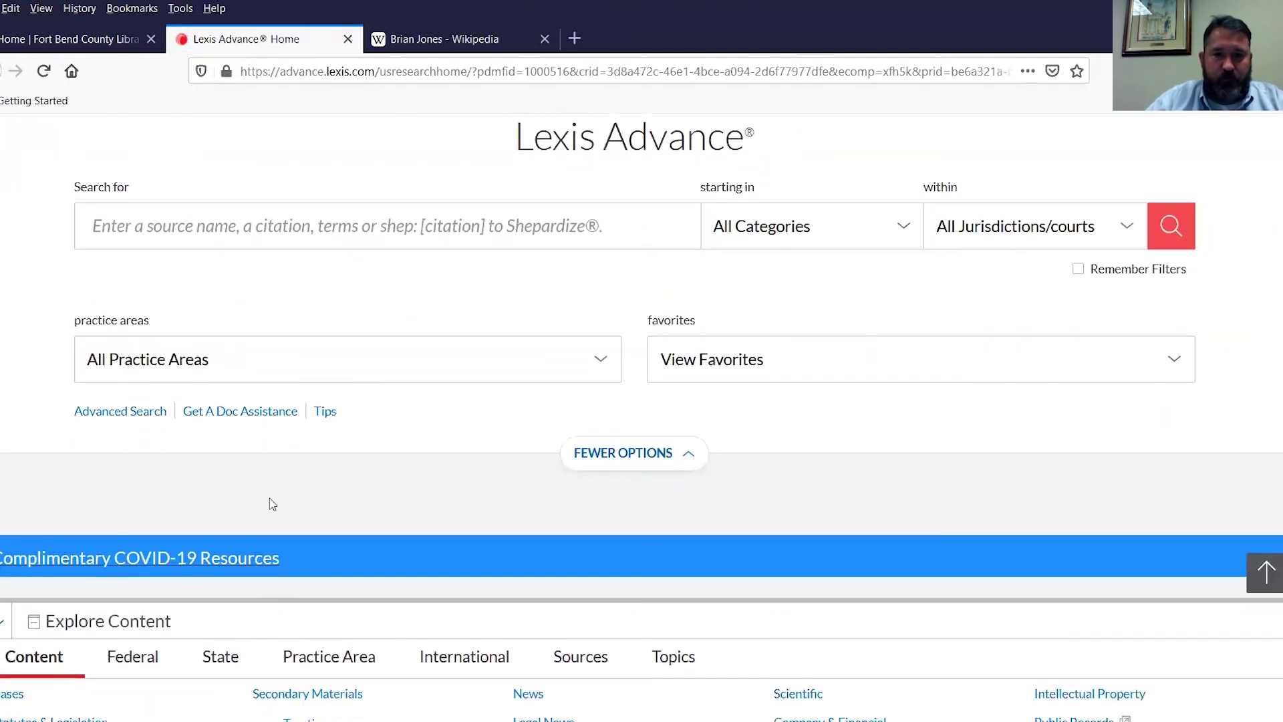
scroll(270, 502, "down", 3)
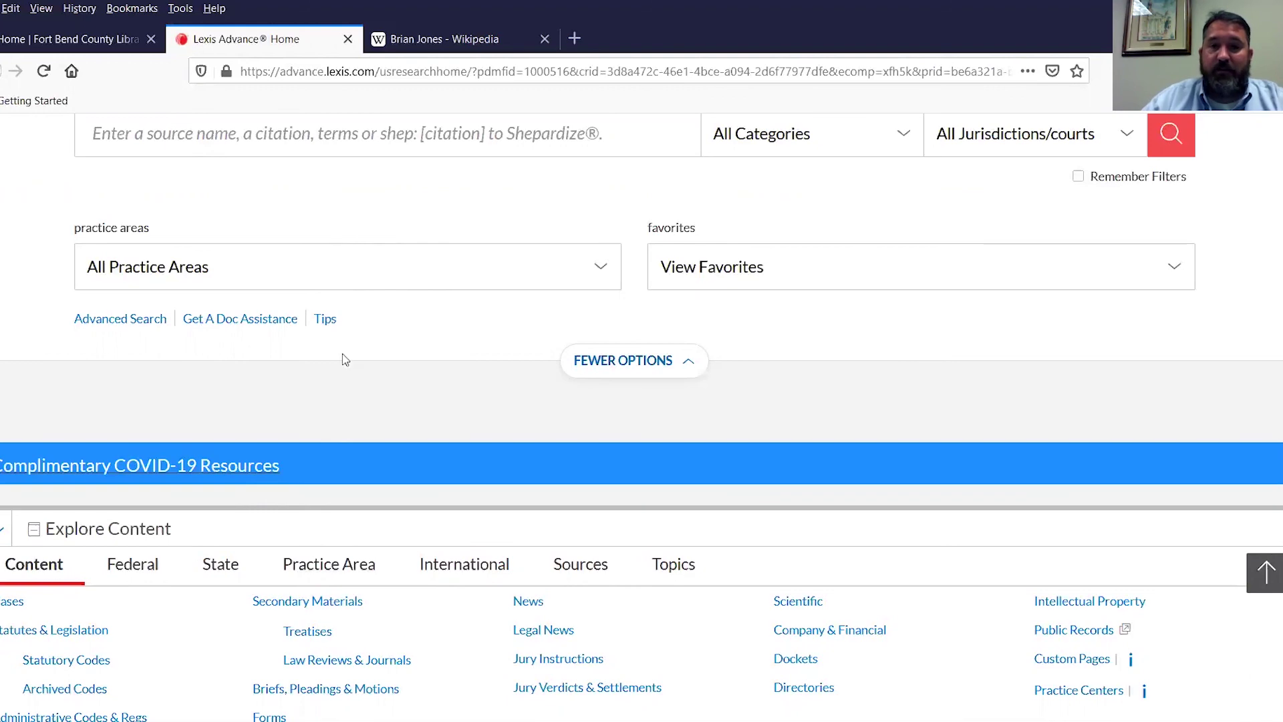
scroll(345, 371, "up", 3)
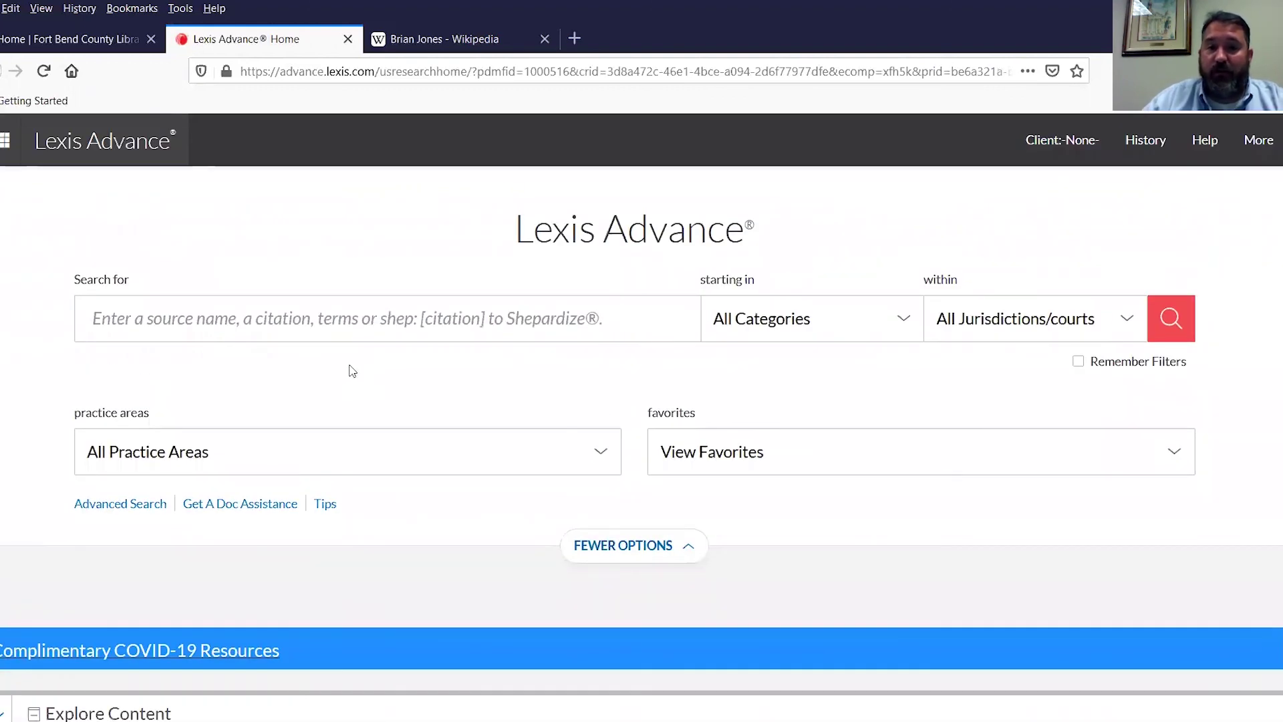